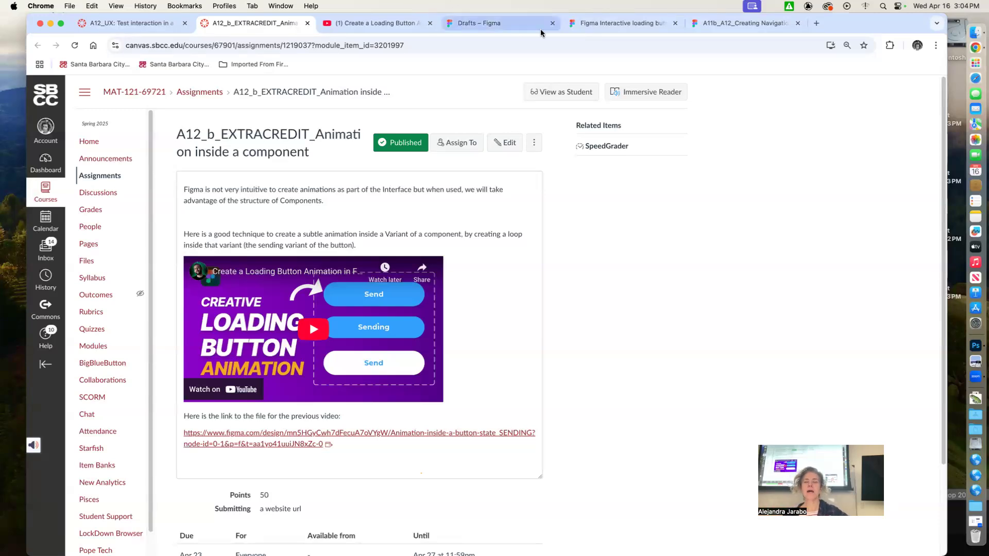
Step: Switch to the interactive loading button design file and draw a frame about 368 × 66 above the existing button components
left_click(592, 25)
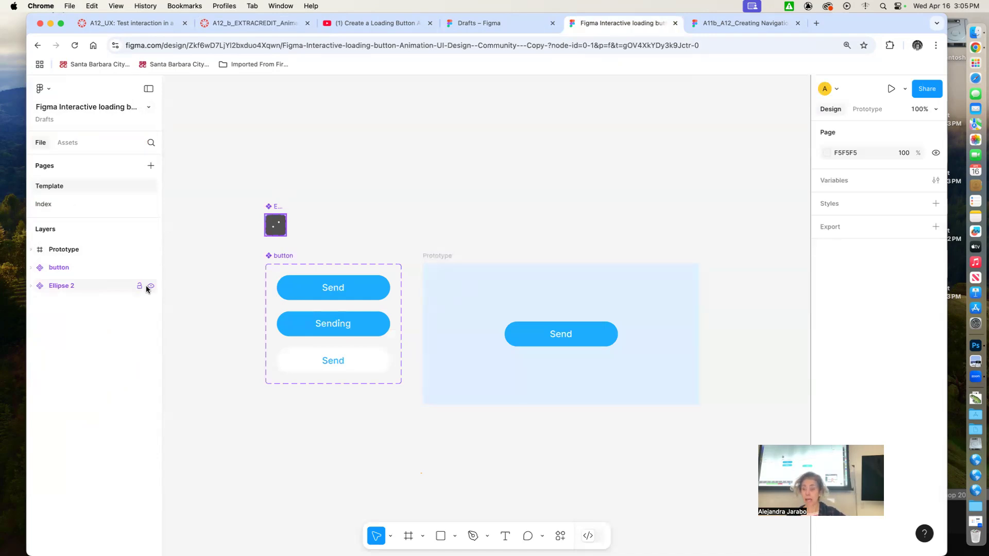
left_click_drag(589, 185, 593, 289)
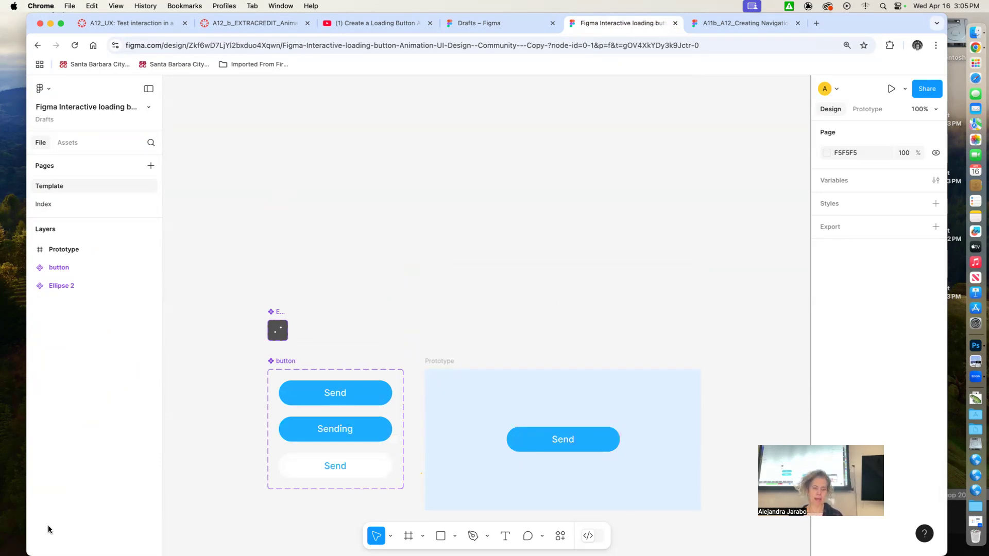
left_click(408, 536)
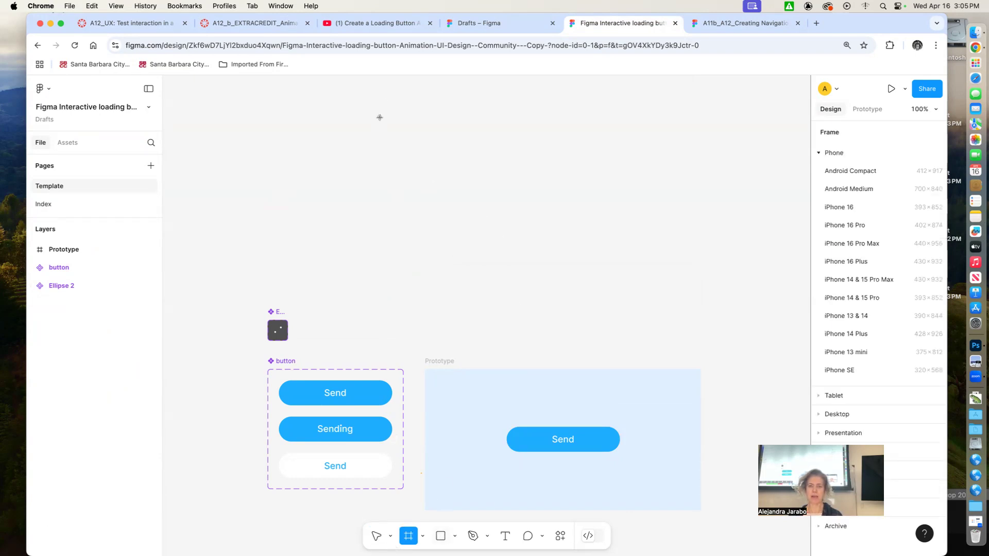
mouse_move(408, 125)
left_mouse_down()
mouse_move(625, 183)
mouse_move(647, 174)
mouse_move(612, 162)
left_mouse_up()
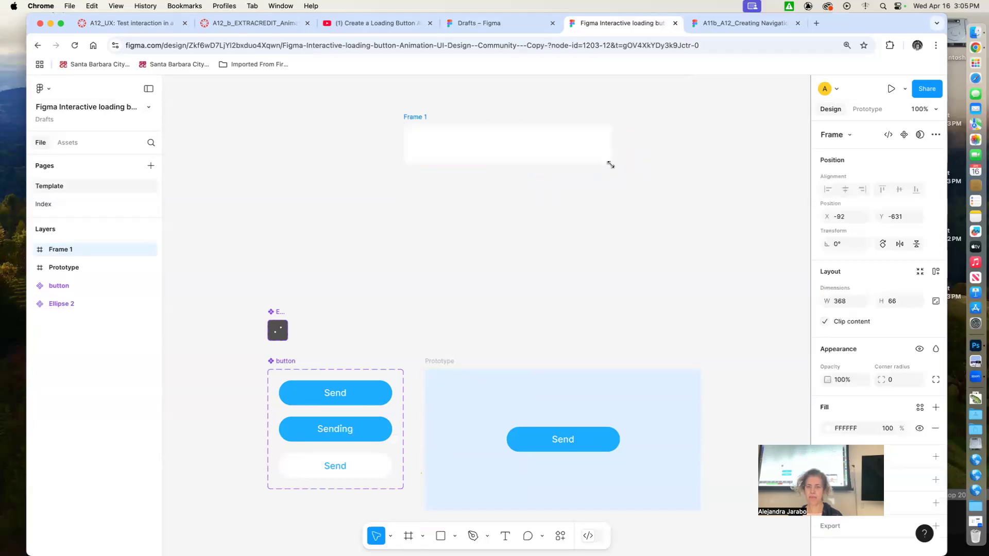
Step: Give the new frame a corner radius of 25 and a pink FF9595 fill
left_click(882, 380)
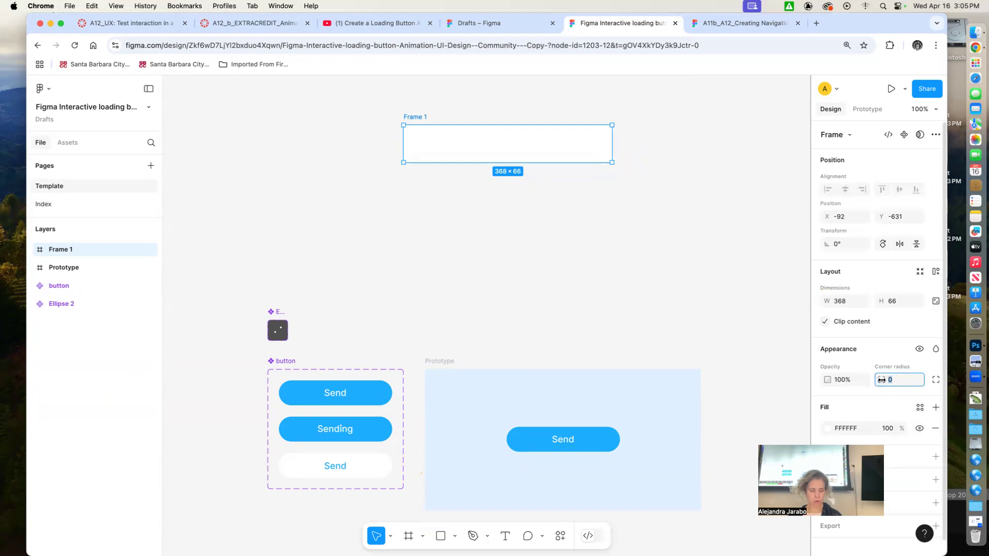
type("25")
key("Return")
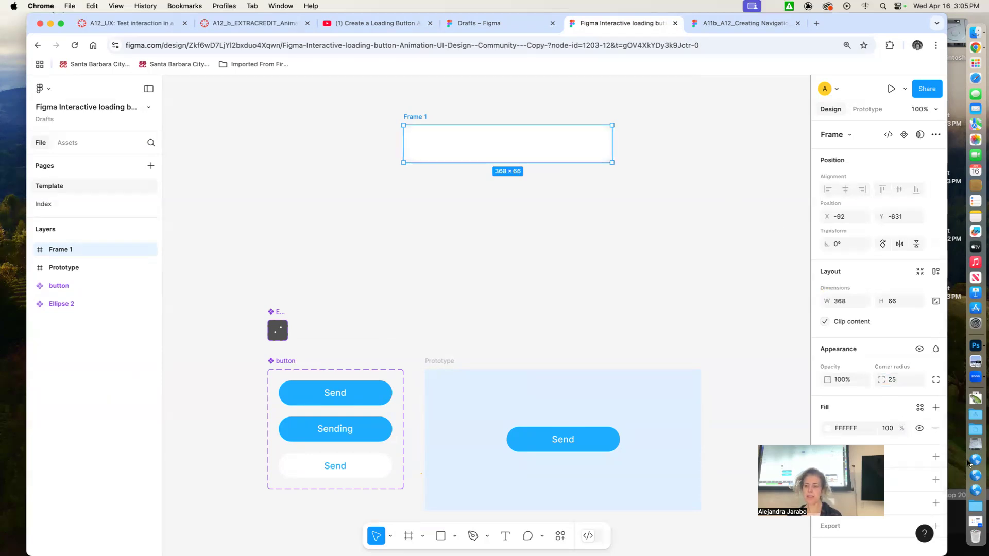
left_click(827, 429)
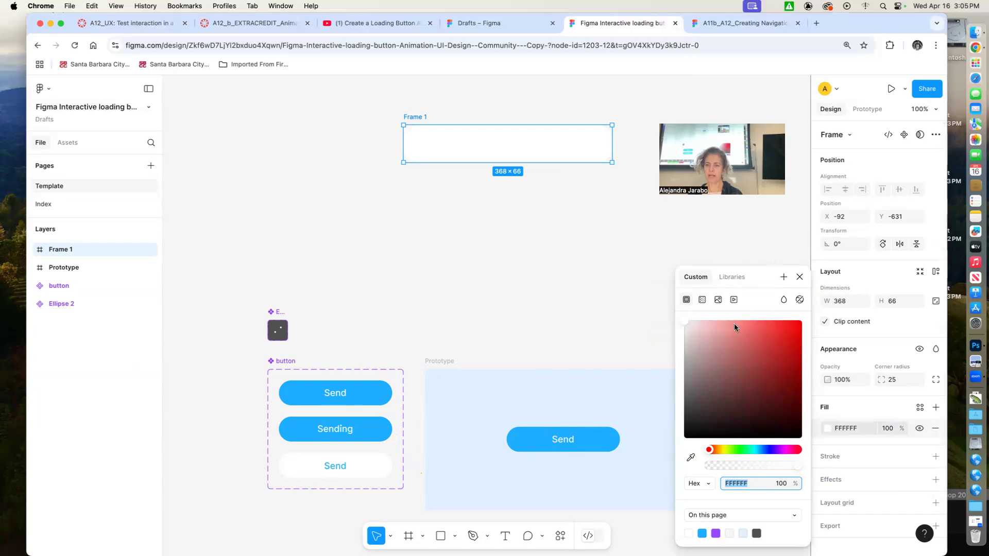
left_click(733, 322)
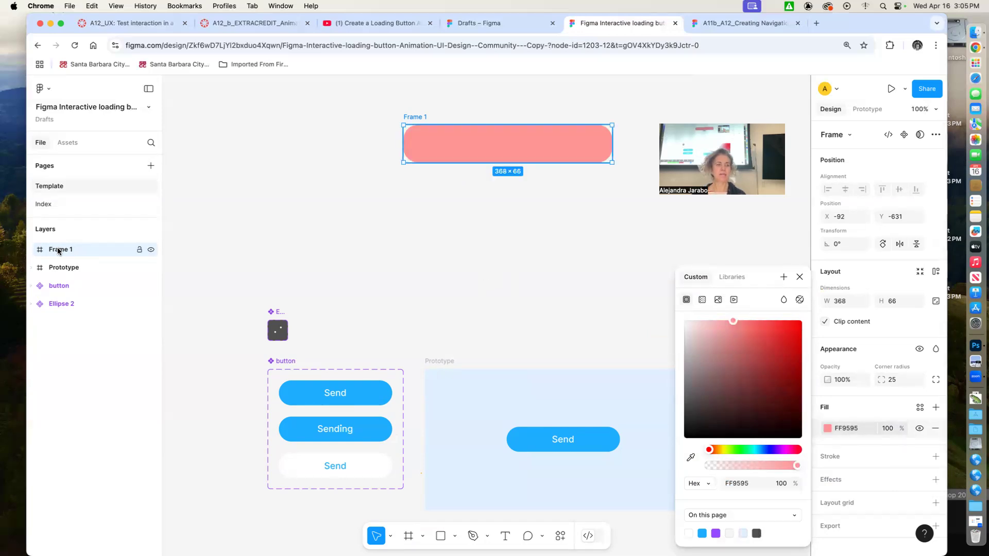
left_click(465, 226)
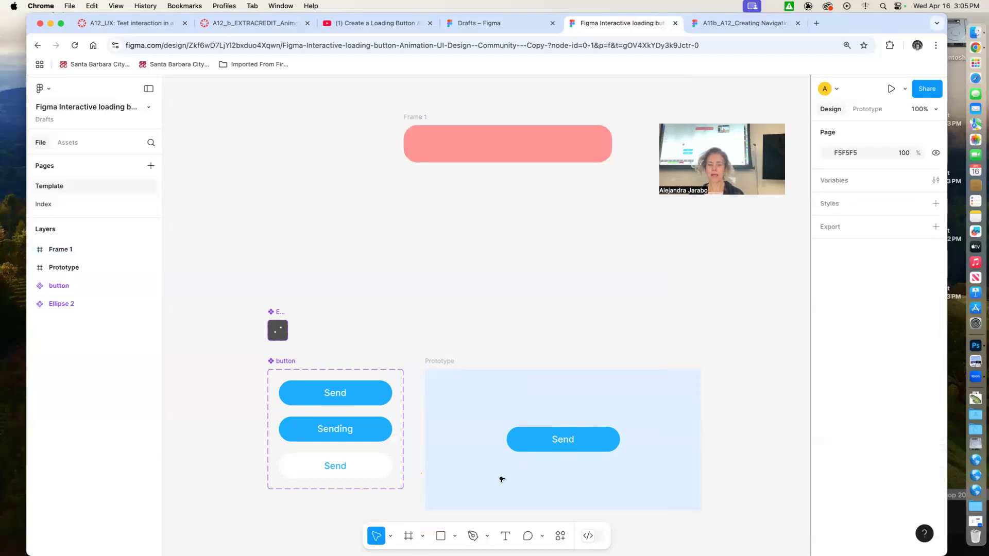
Step: Add a text layer reading "Send" inside the pink frame
left_click(507, 536)
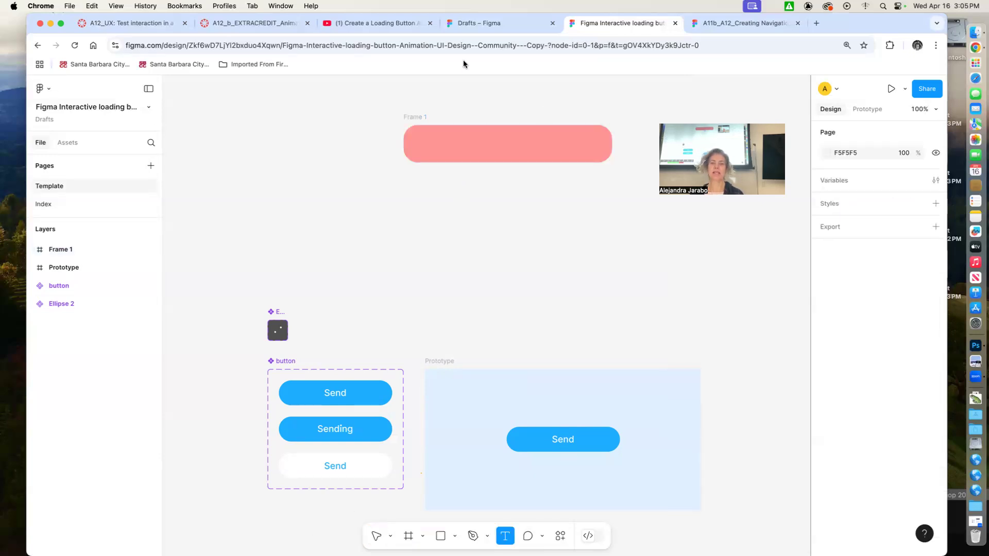
left_click(467, 145)
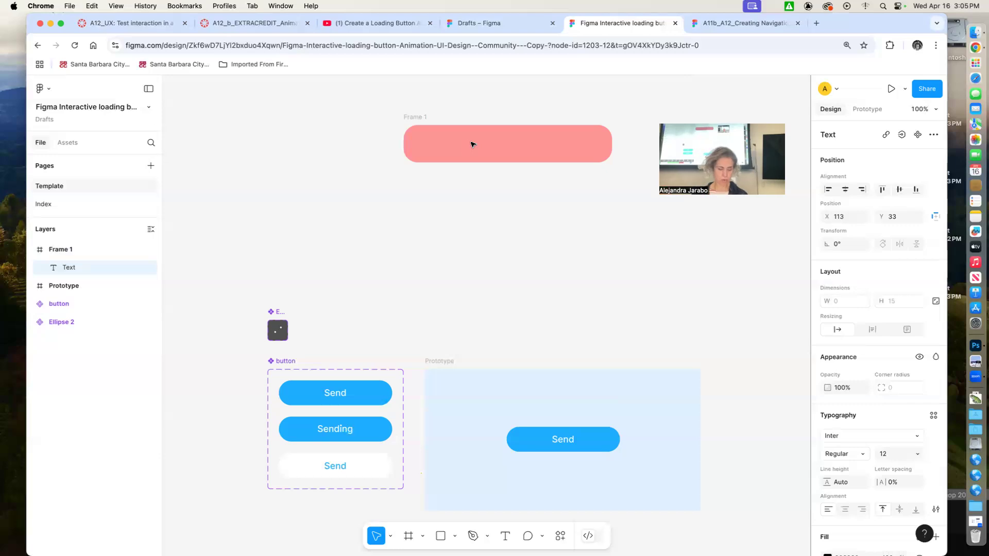
type("Send")
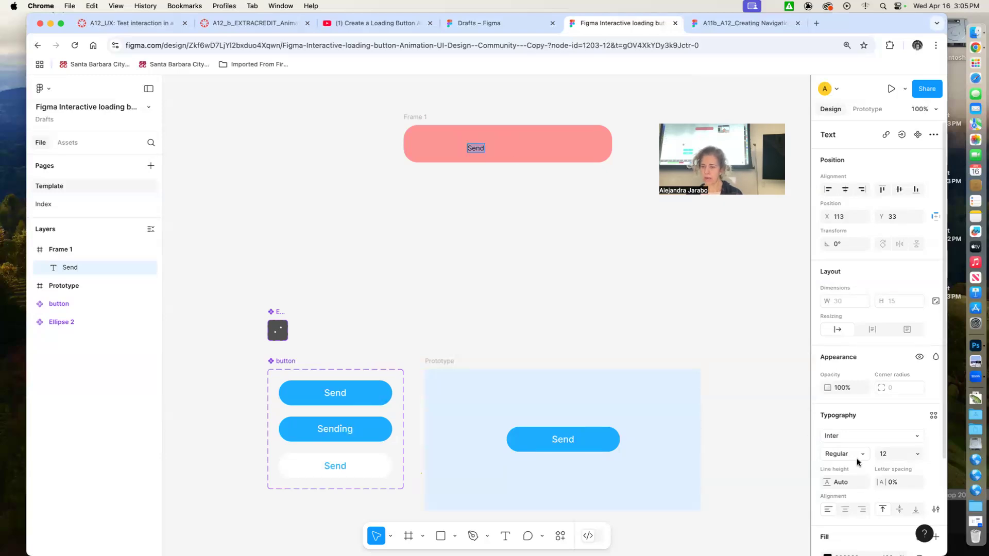
Step: Set the "Send" text to near-white FFFDFD and font size 24
scroll(857, 462, "down", 5)
left_click(827, 441)
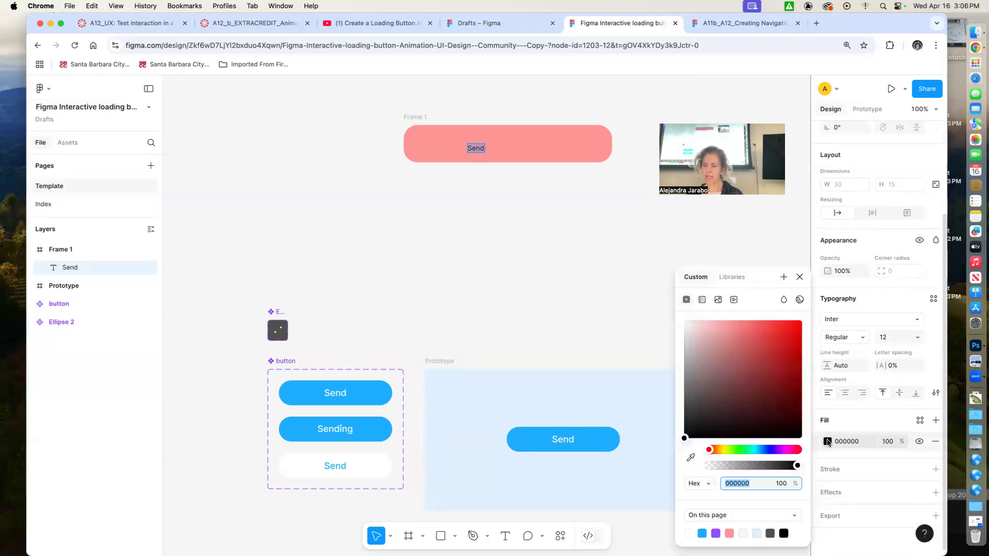
left_click_drag(684, 326, 683, 313)
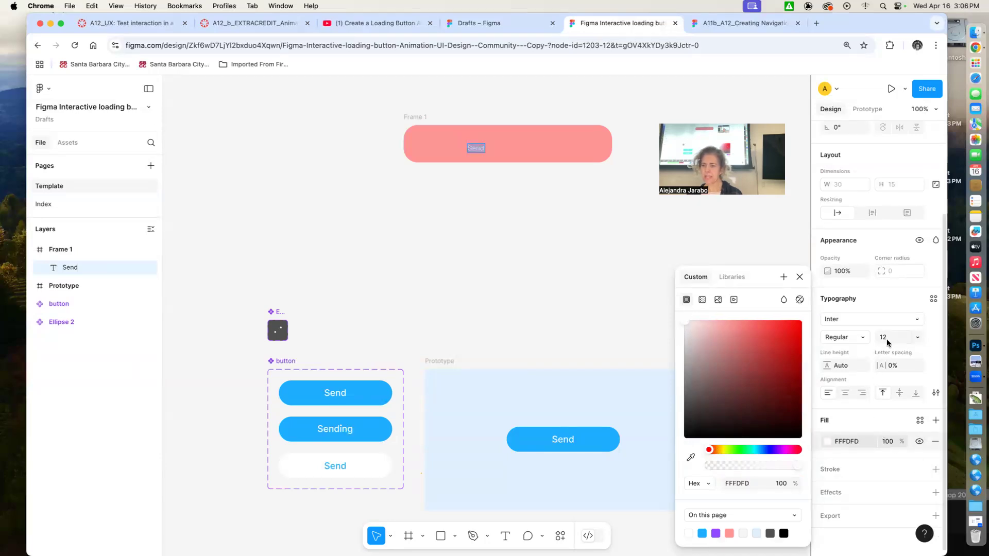
left_click(917, 336)
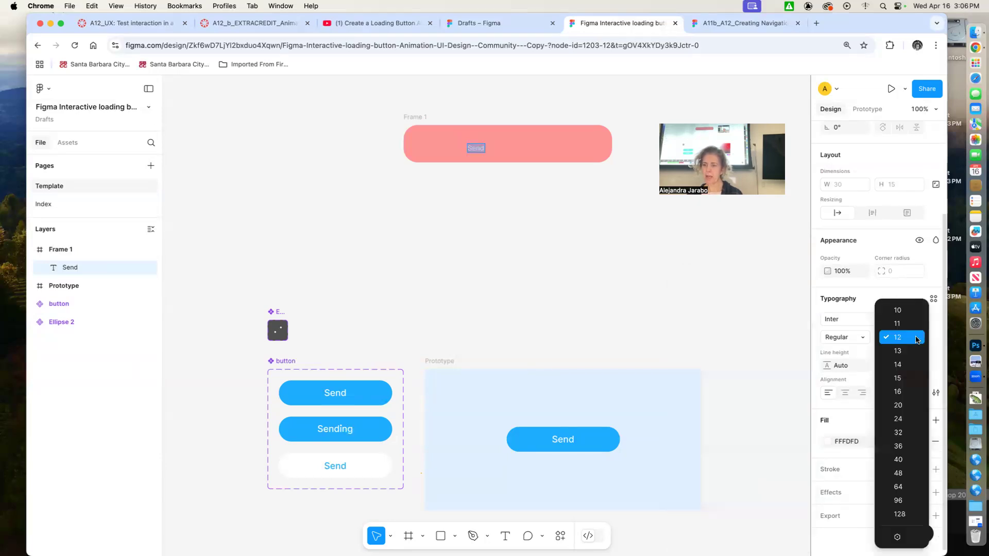
left_click(899, 420)
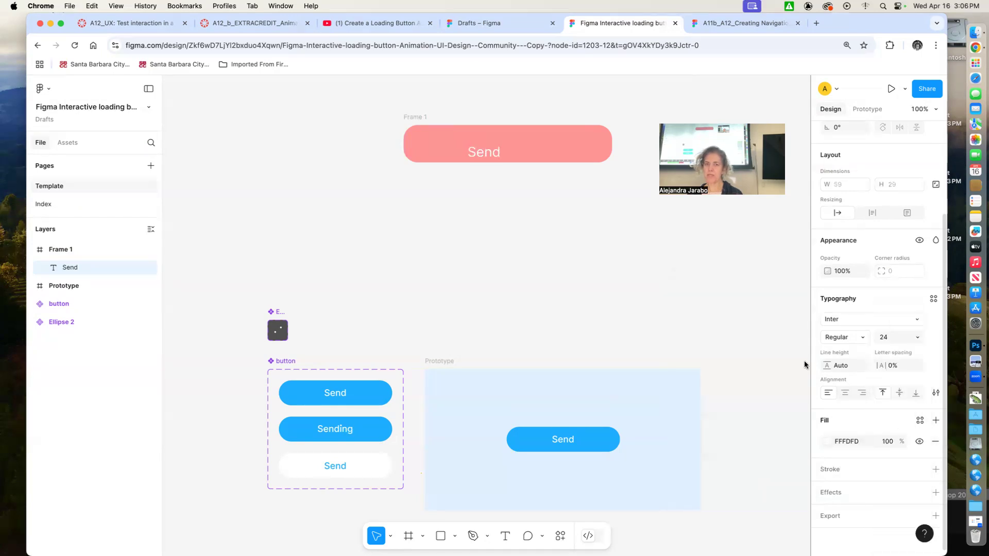
Step: Lock the aspect ratio of the "Send" text
double_click(486, 154)
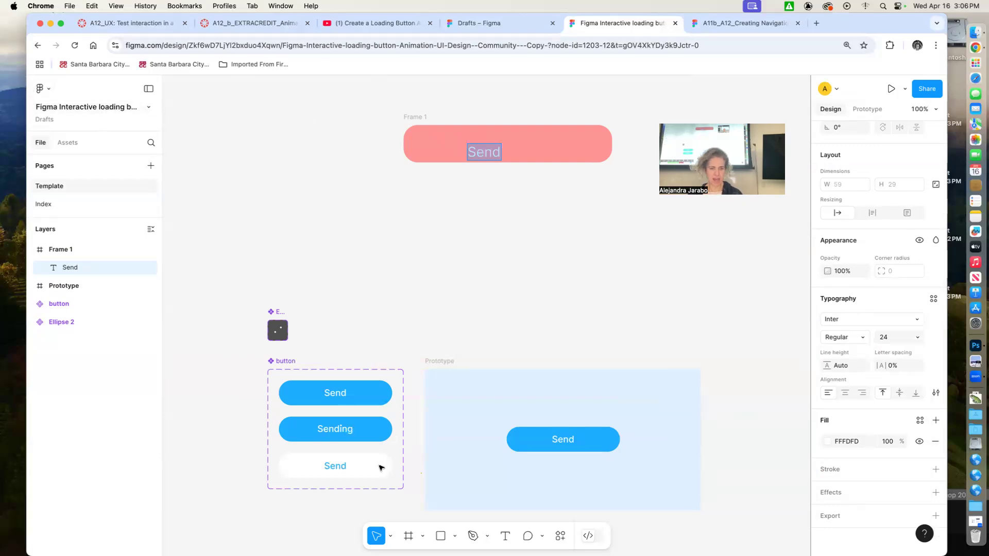
left_click(484, 153)
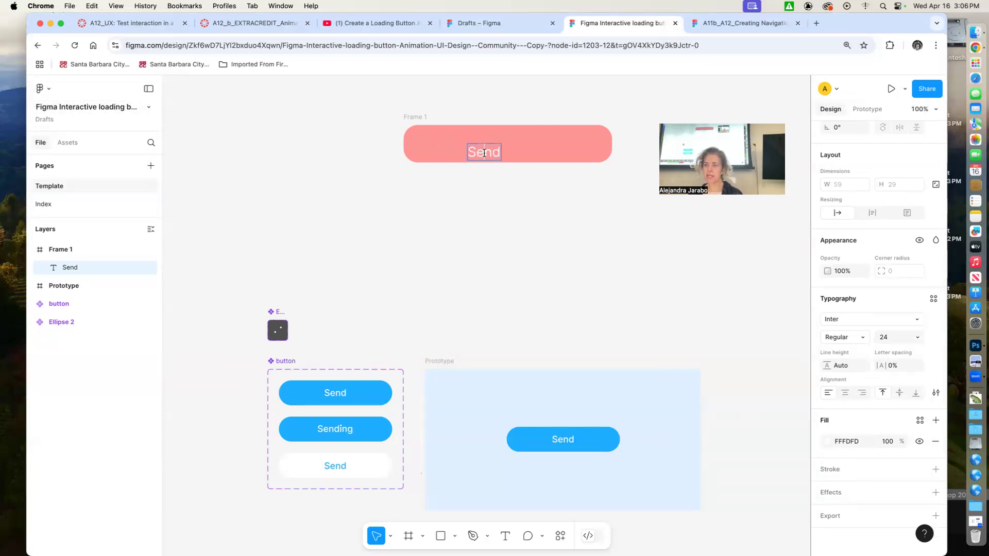
left_click(936, 184)
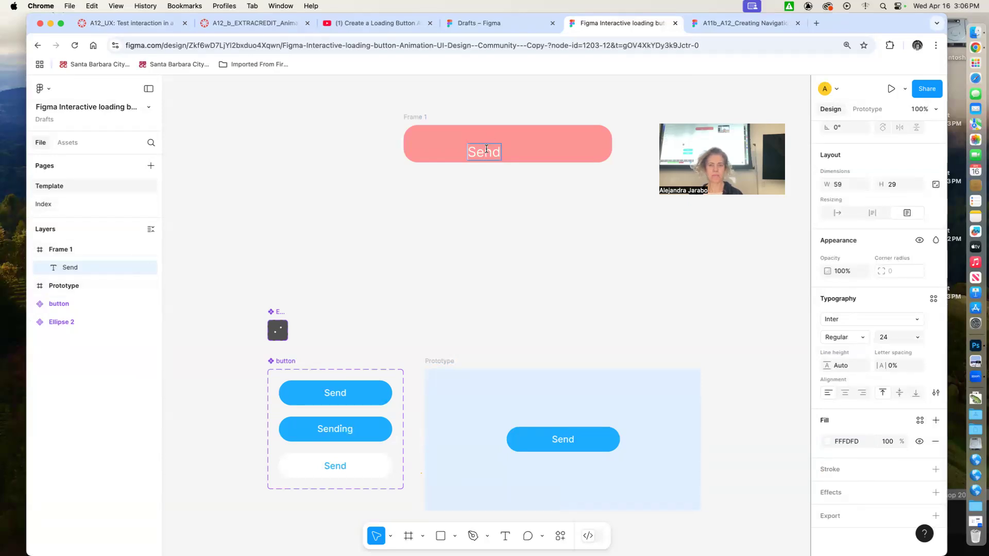
Step: Set both the horizontal and vertical constraints of the "Send" text to Center within its frame
left_click(58, 249)
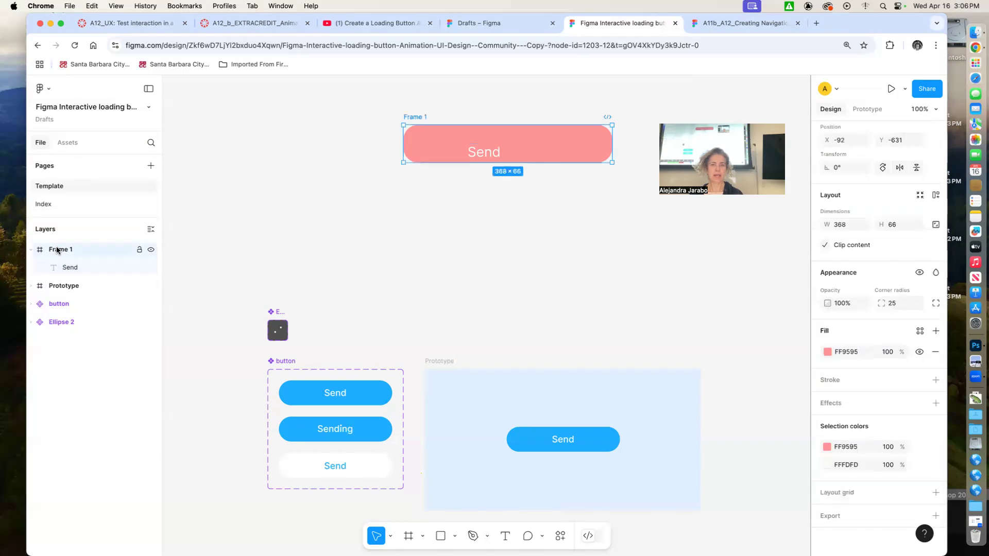
left_click(501, 154)
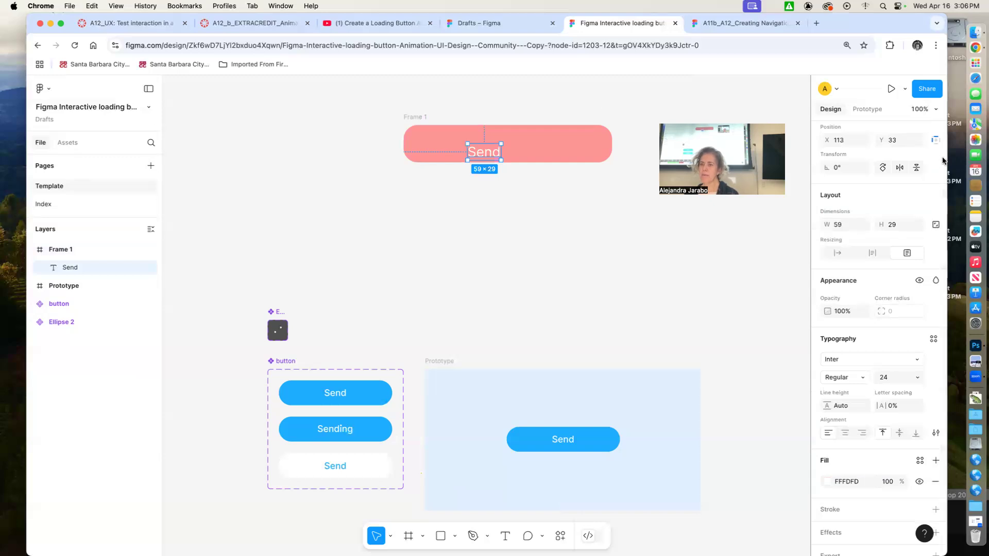
left_click(936, 140)
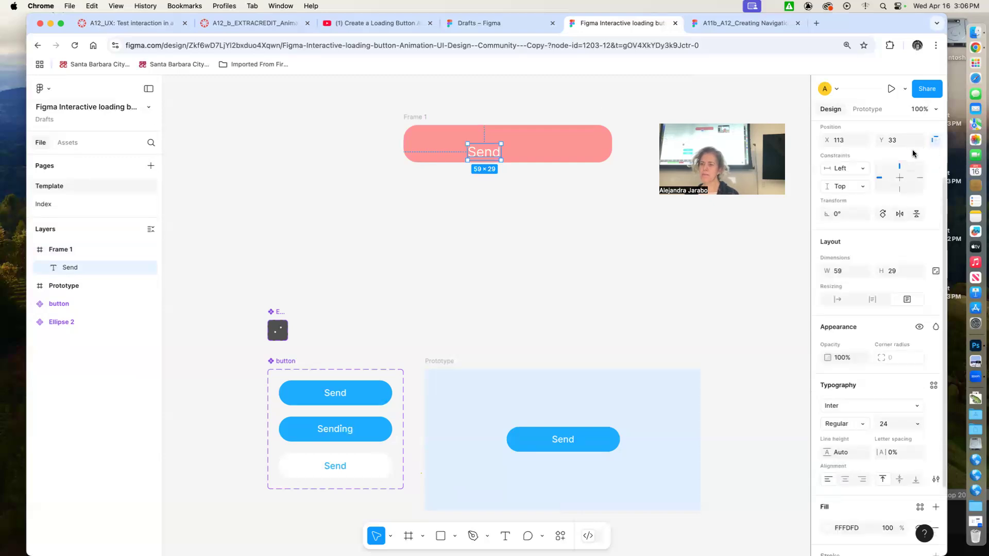
left_click(899, 182)
left_click(899, 177)
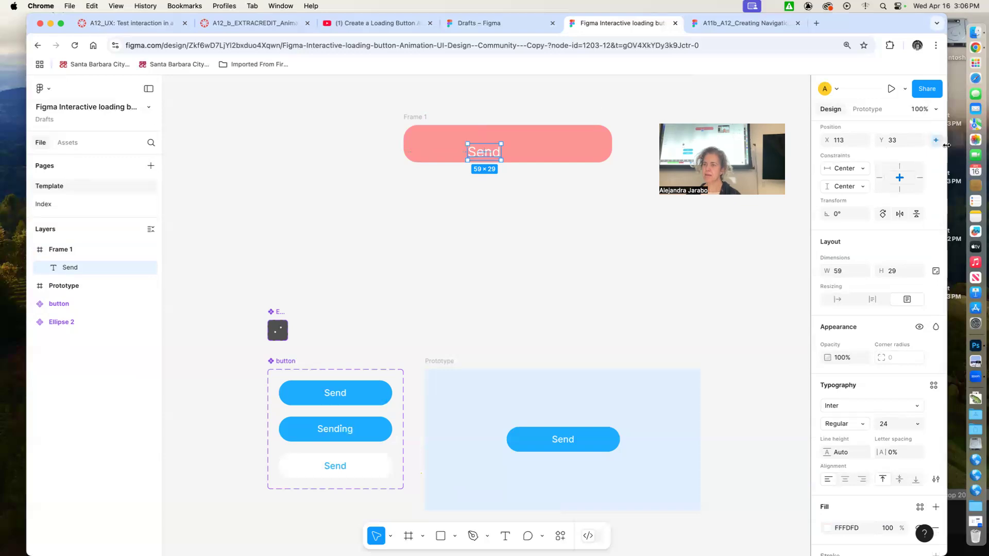
left_click(937, 142)
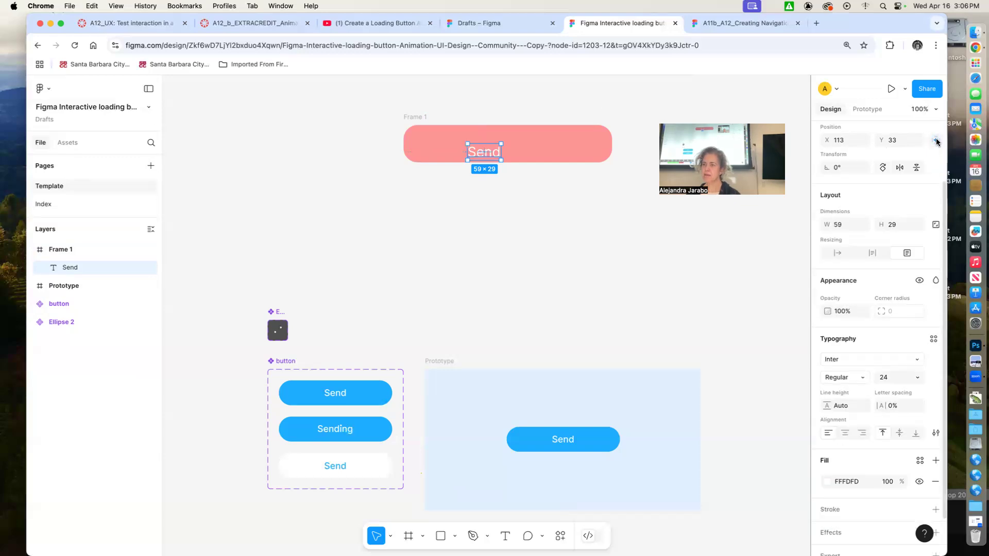
Step: Move the "Send" text to the middle of the pink frame, at about X 154, Y 19
left_click(936, 141)
left_click(936, 141)
left_click(900, 168)
left_click(900, 169)
left_click(936, 142)
left_click_drag(489, 153, 512, 145)
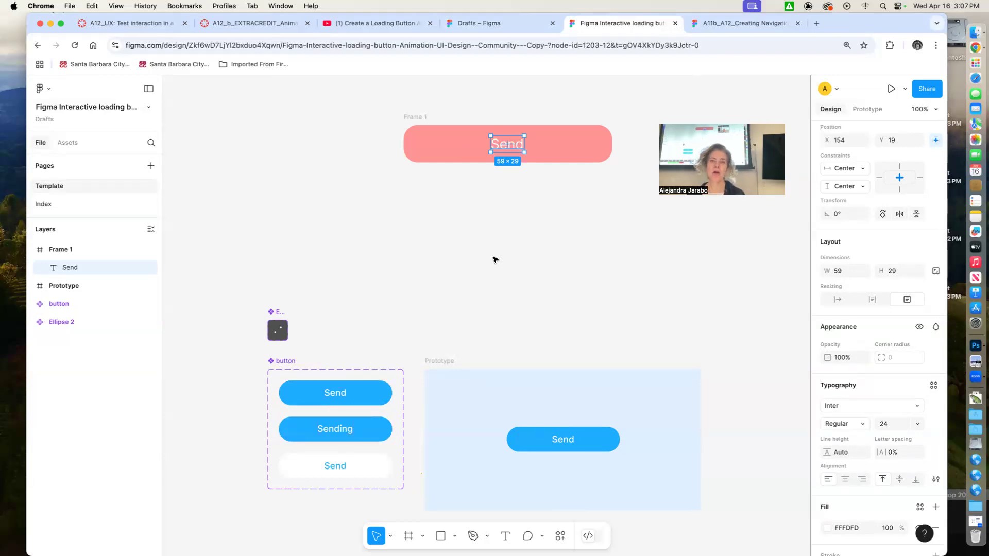
Step: Add a second text layer reading "Sending" just below "Send" in the pink frame
left_click(493, 423)
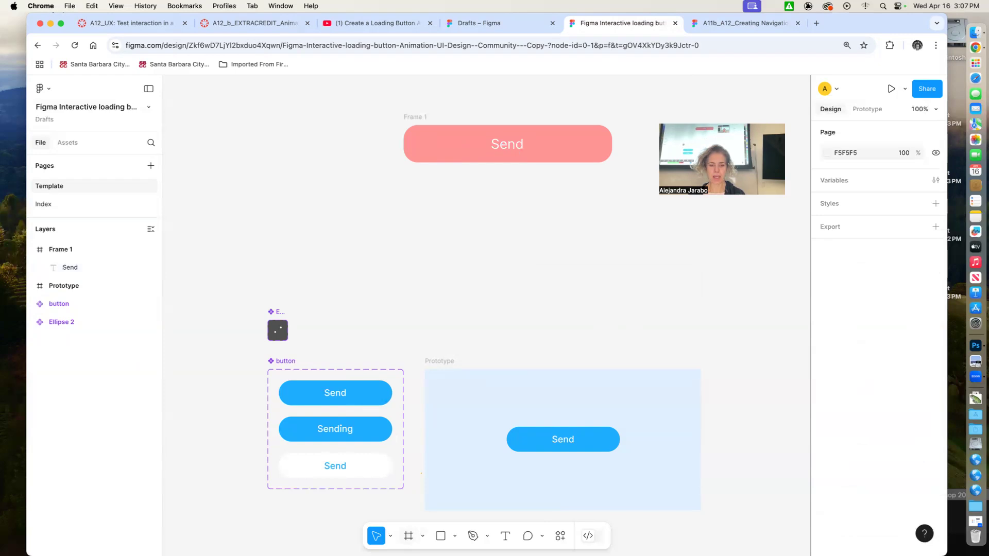
left_click(505, 537)
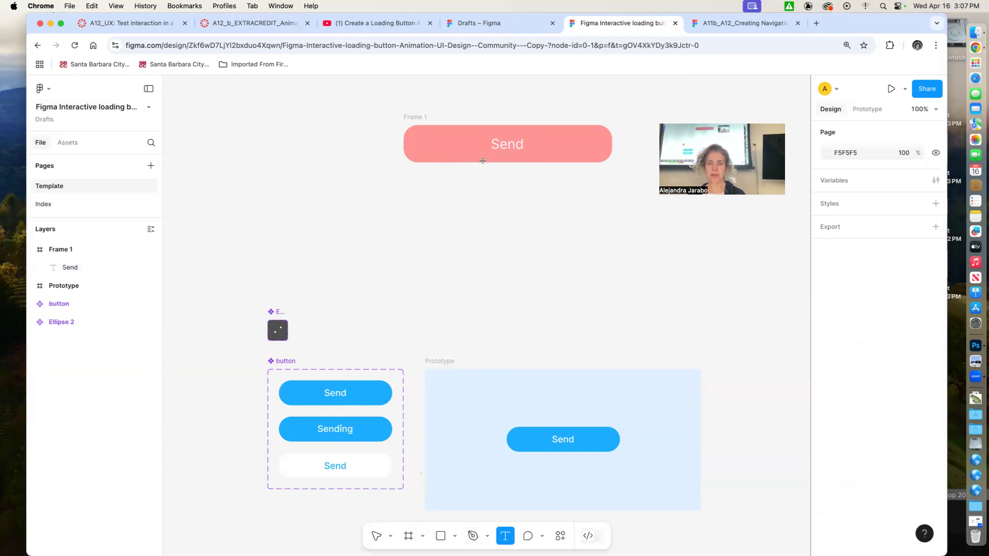
left_click(481, 157)
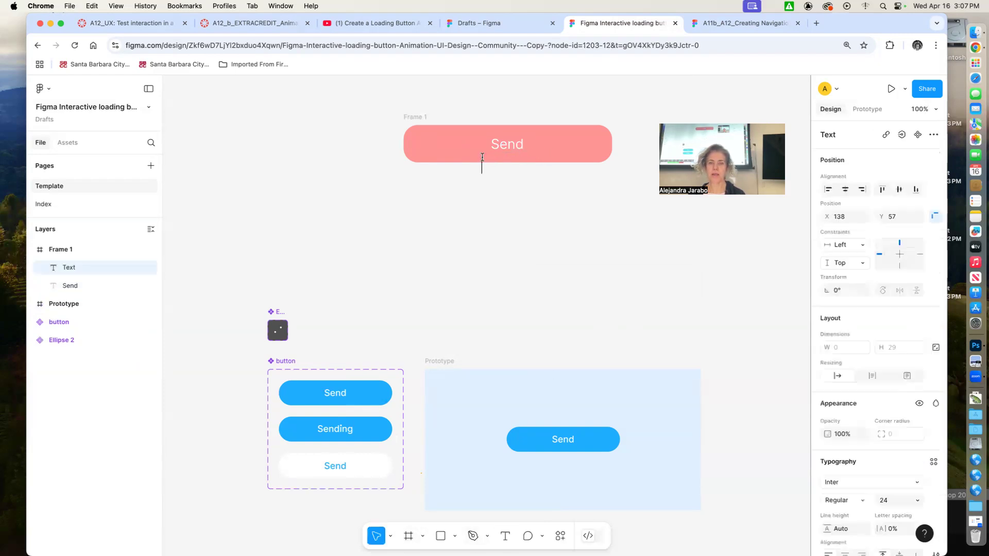
type("Sending")
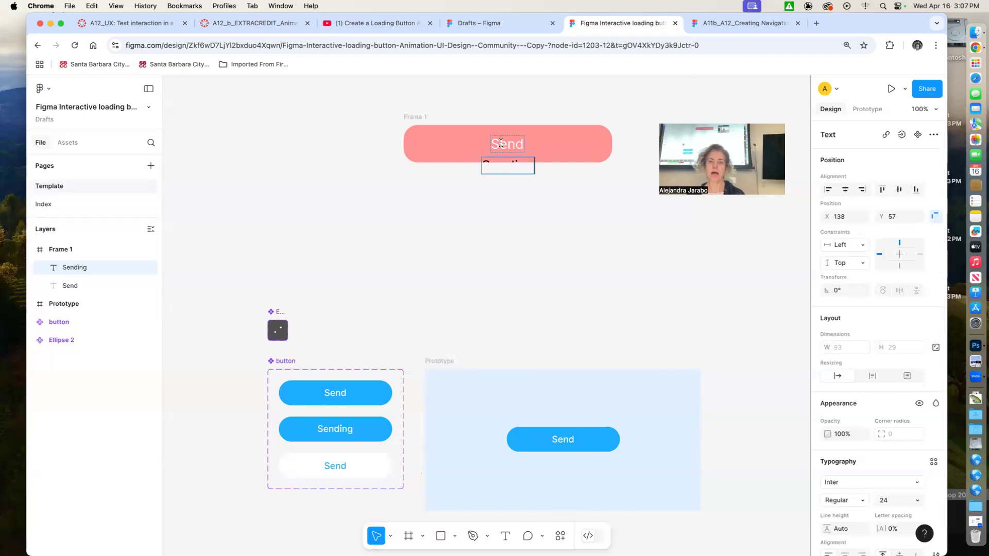
Step: Change the fill of the "Sending" text to white FFFFFF
left_click_drag(482, 163, 543, 163)
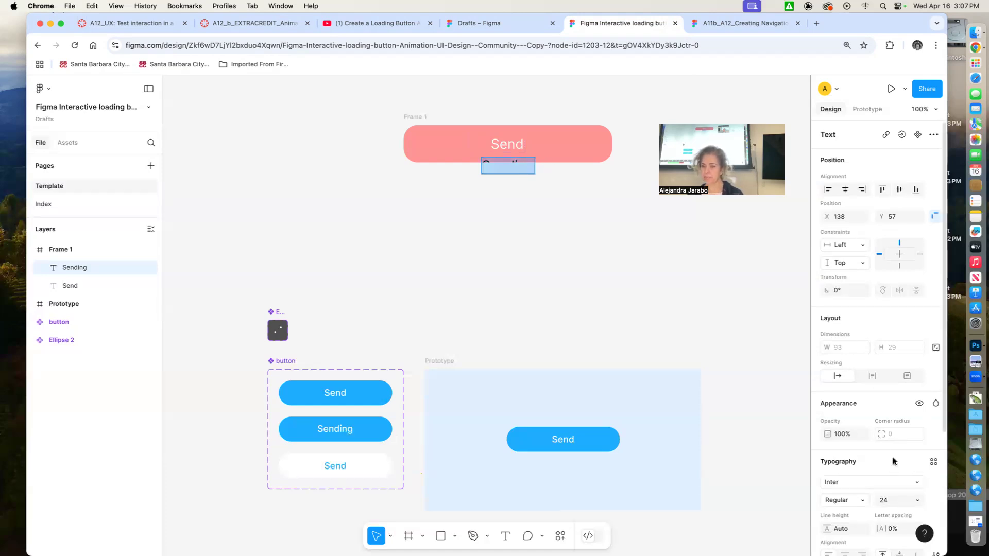
scroll(888, 439, "down", 3)
scroll(888, 439, "down", 3)
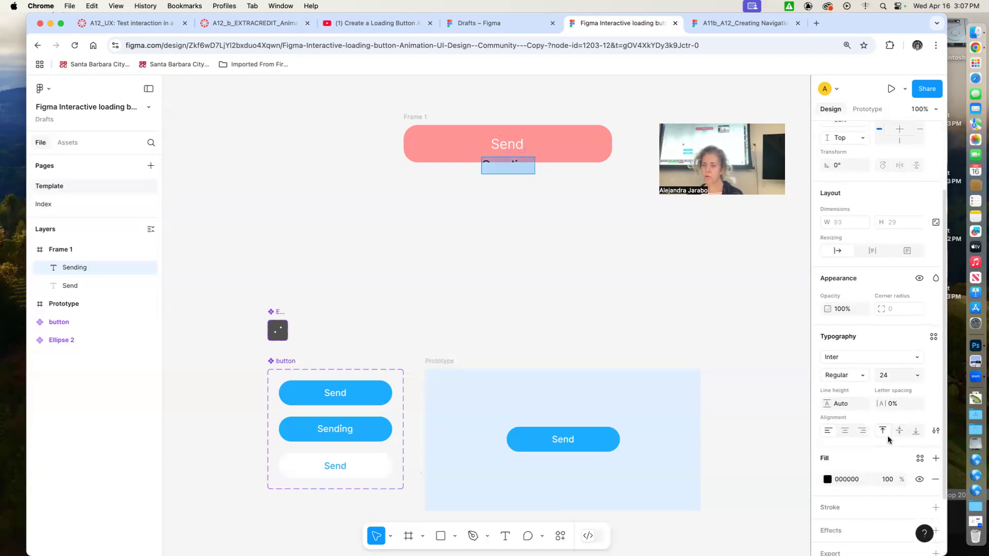
left_click(828, 474)
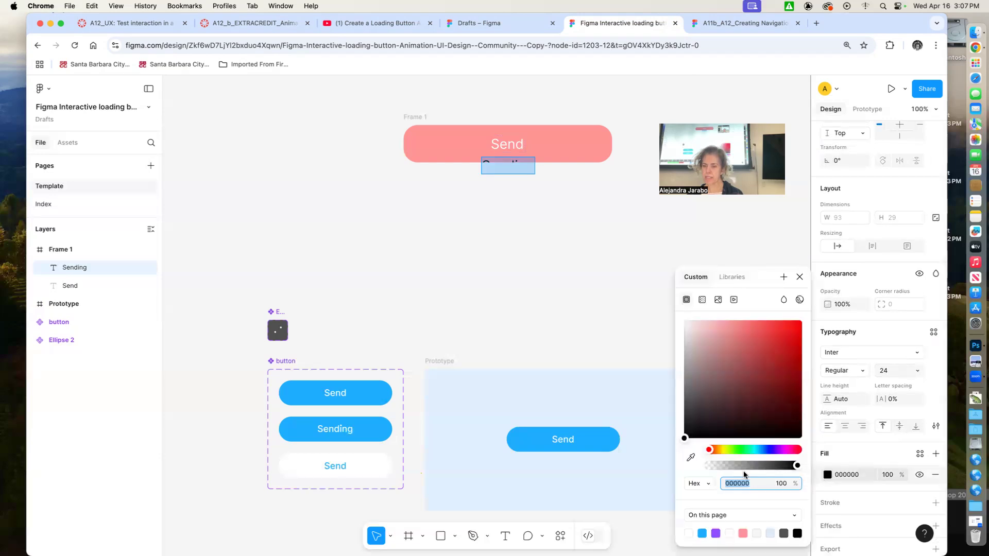
left_click_drag(687, 328, 682, 316)
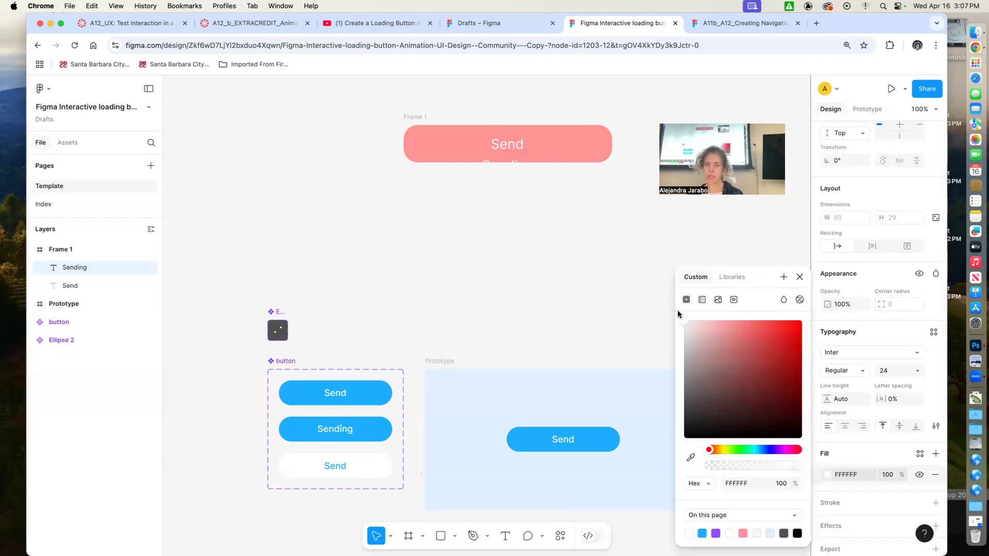
Step: Move the "Sending" text straight down so it sits entirely below the pink frame, at about X 45, Y -565 on the page
double_click(498, 166)
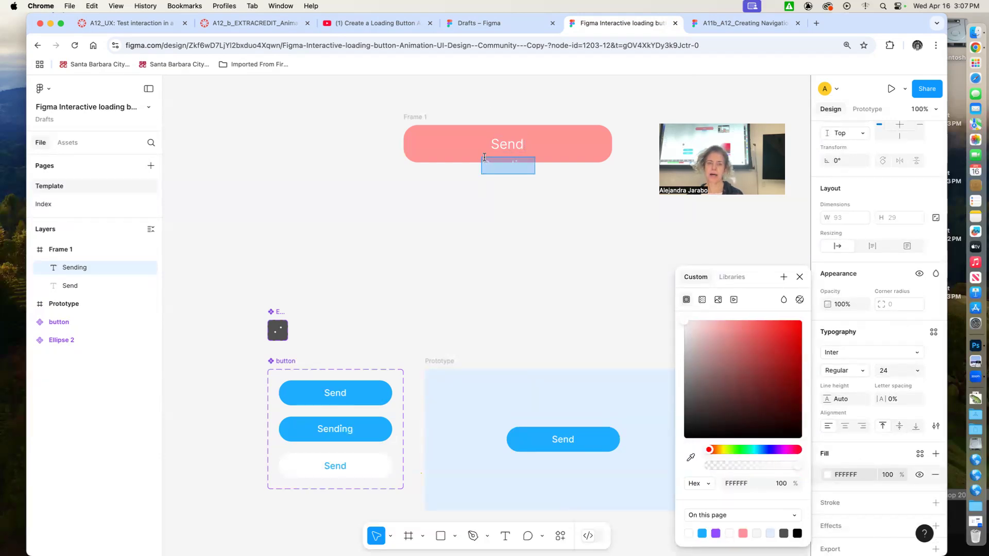
left_click(41, 268)
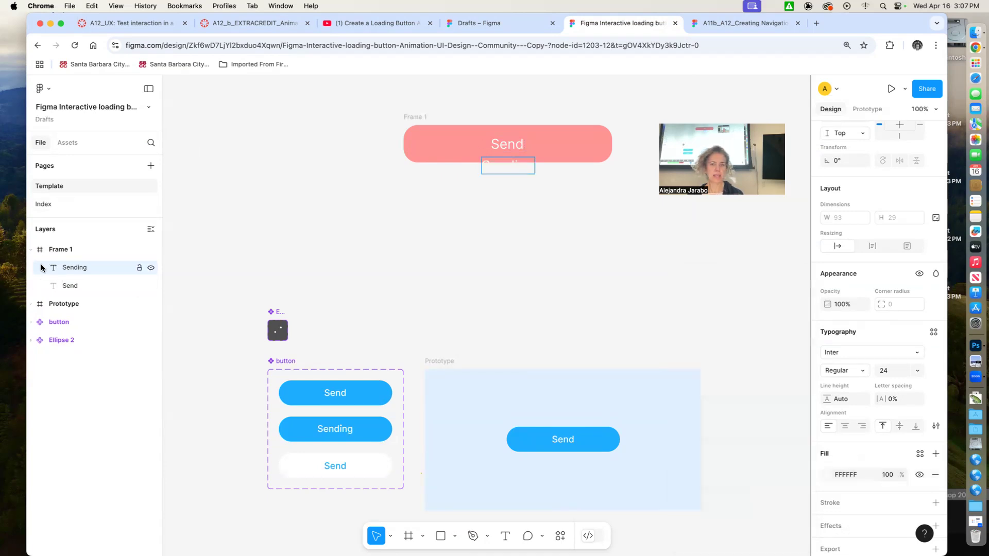
left_click(492, 205)
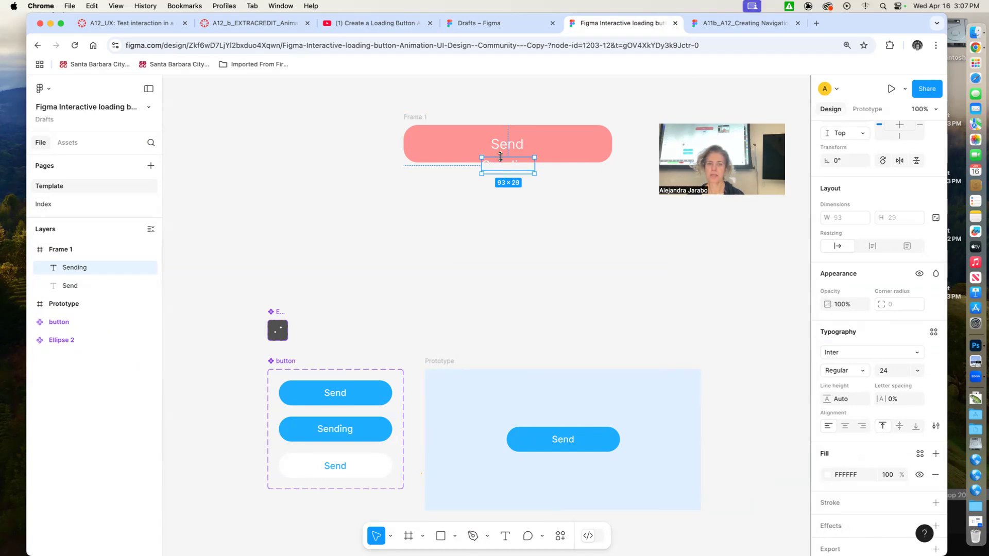
mouse_move(499, 158)
left_mouse_down()
mouse_move(529, 161)
mouse_move(505, 157)
mouse_move(499, 168)
left_mouse_up()
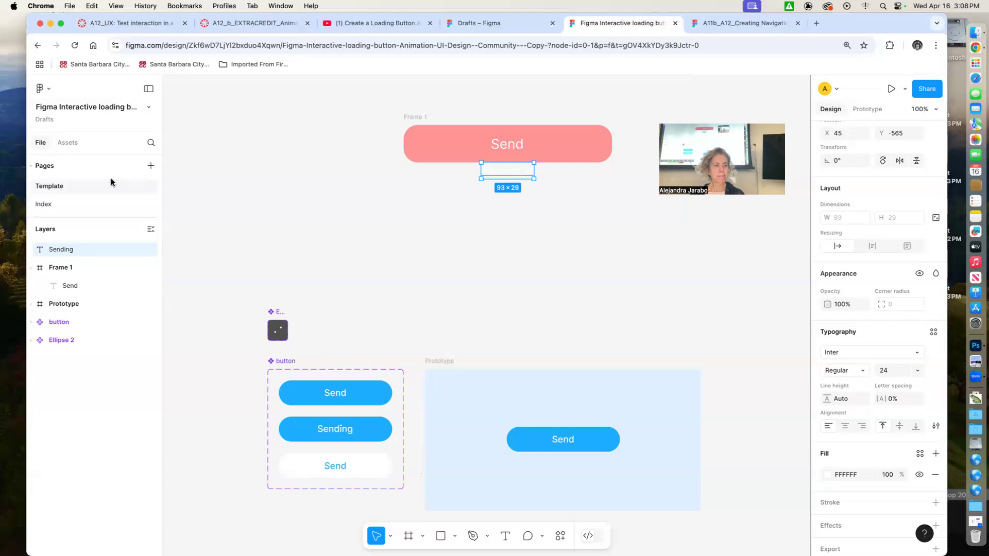
Step: Nest the "Sending" text layer back inside Frame 1, above the "Send" layer in the layer order
left_click(421, 117)
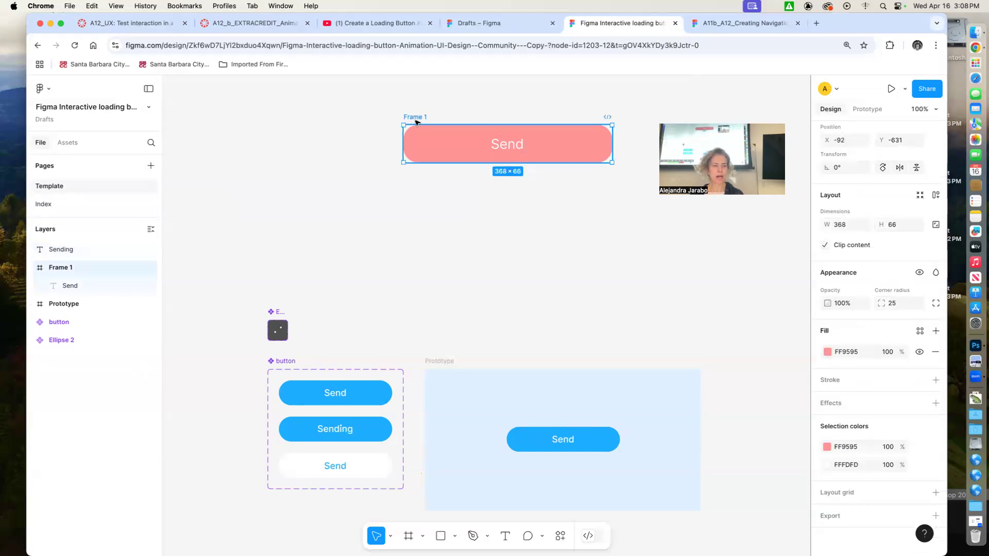
left_click(54, 251)
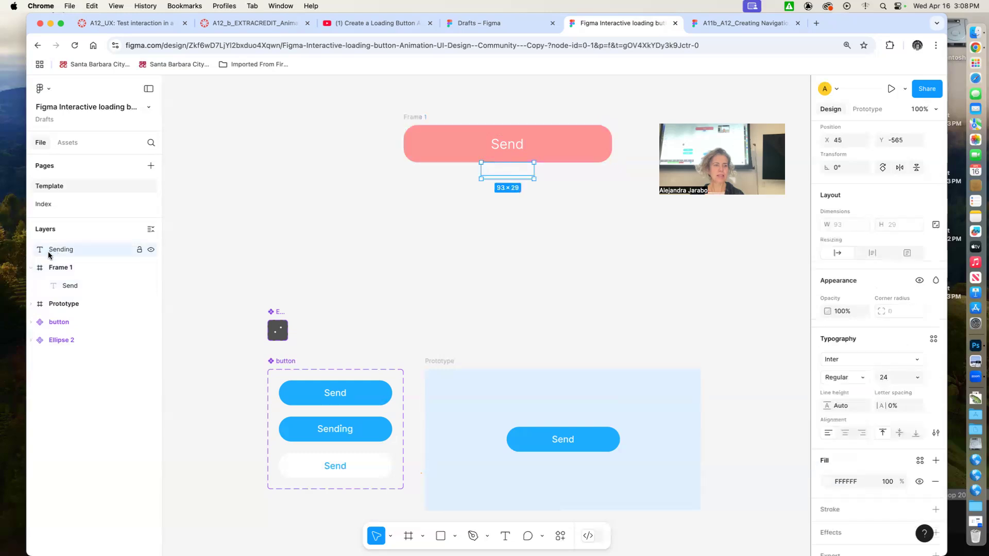
left_click_drag(54, 251, 63, 290)
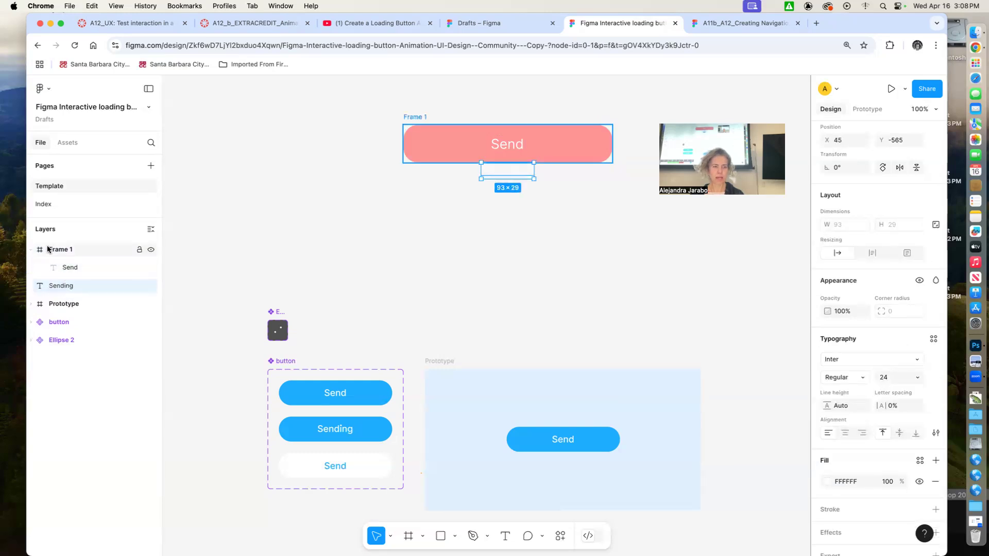
left_click(31, 249)
left_click(32, 249)
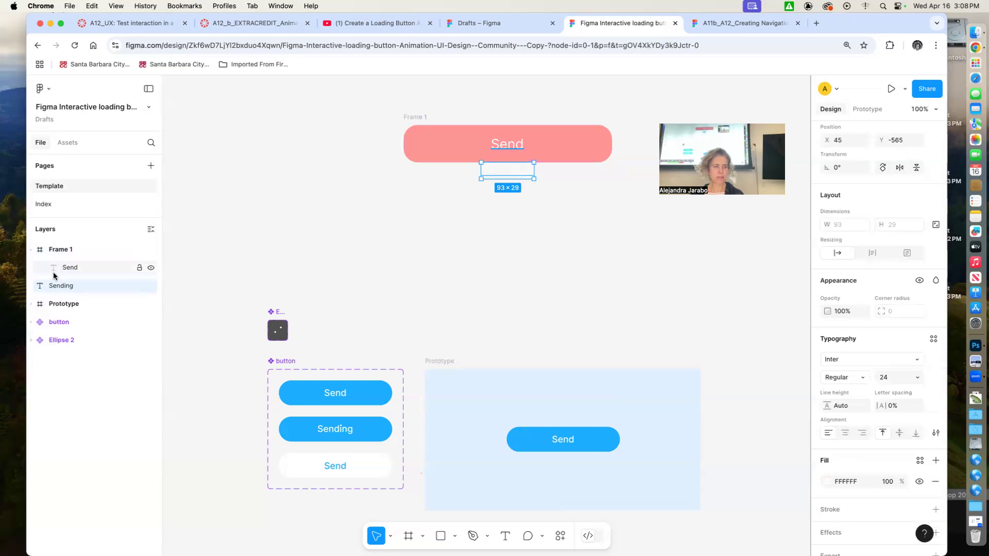
left_click_drag(66, 268, 72, 263)
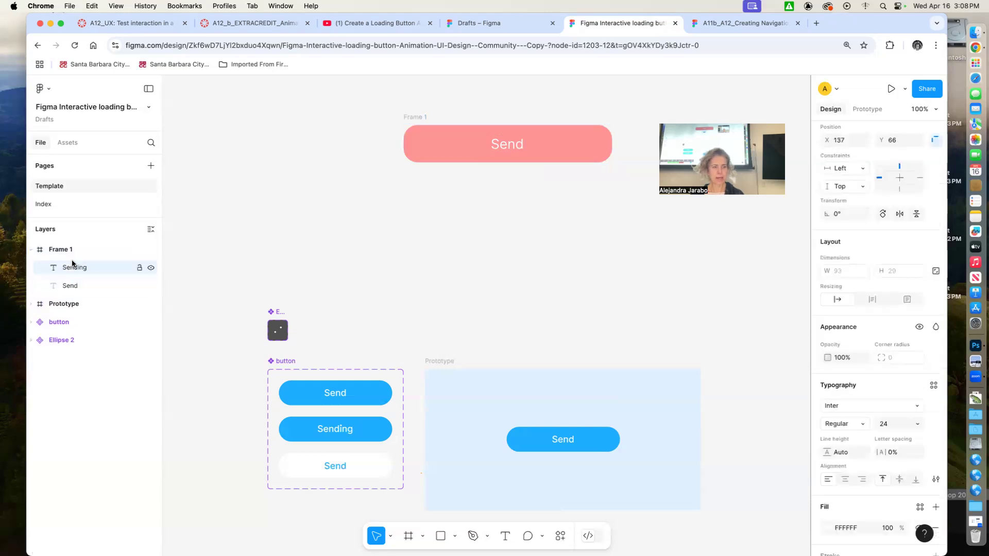
left_click(70, 269)
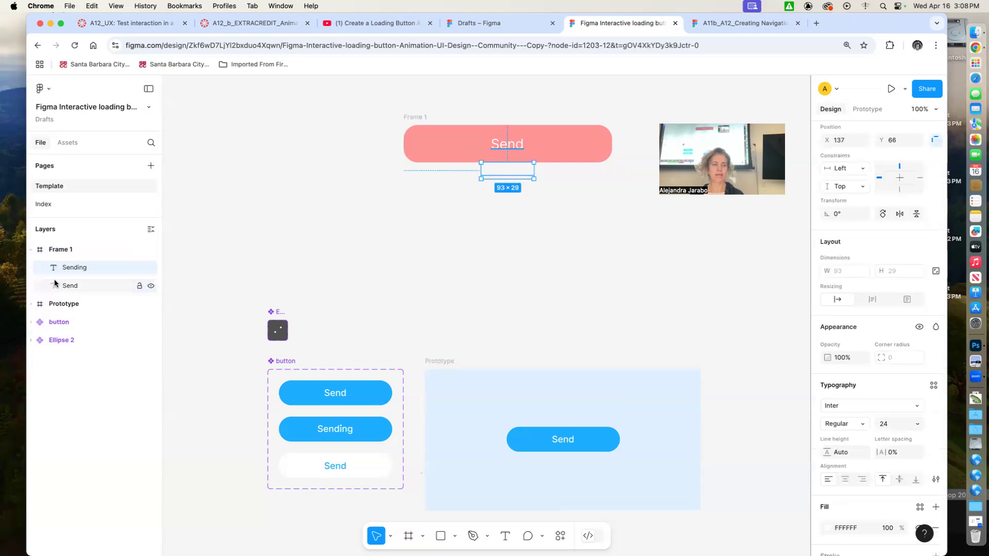
Step: Convert the pink Frame 1, with its nested "Send" and "Sending" texts, into a component
left_click(34, 251)
left_click(53, 251)
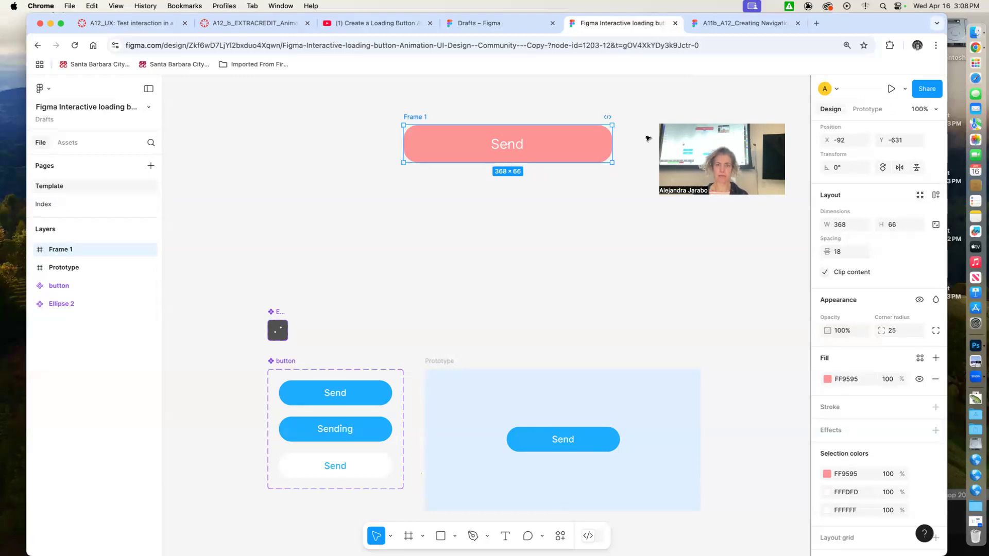
key("shift+super+k")
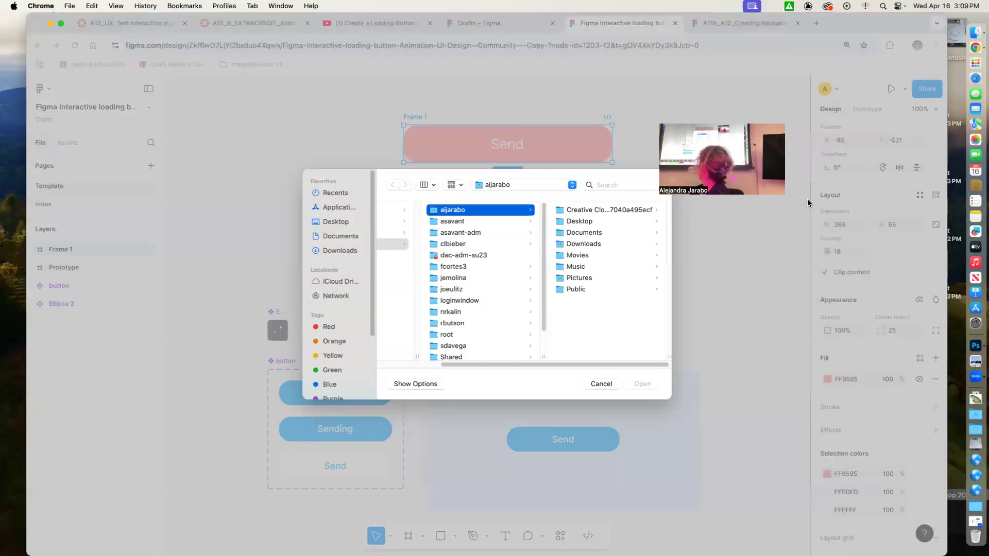
left_click(601, 383)
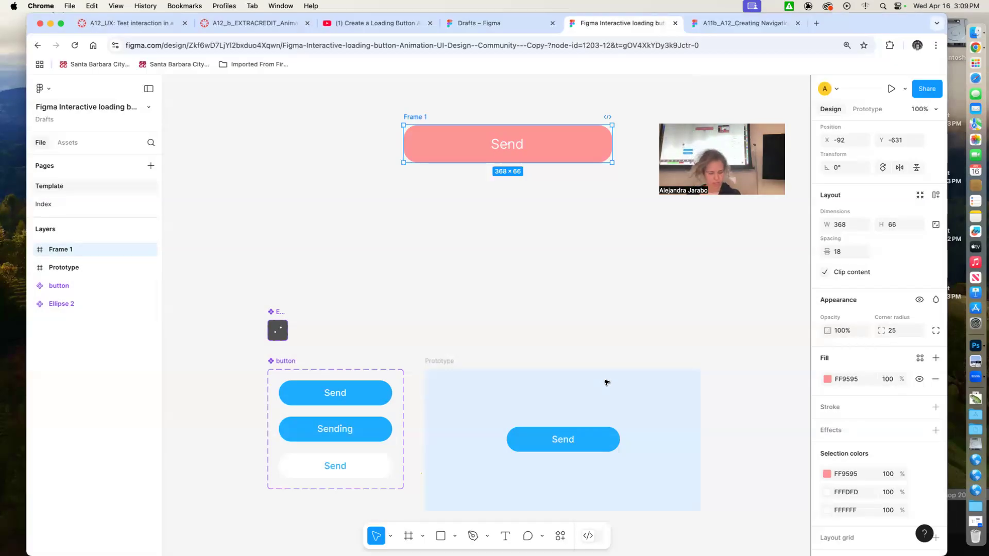
key("alt")
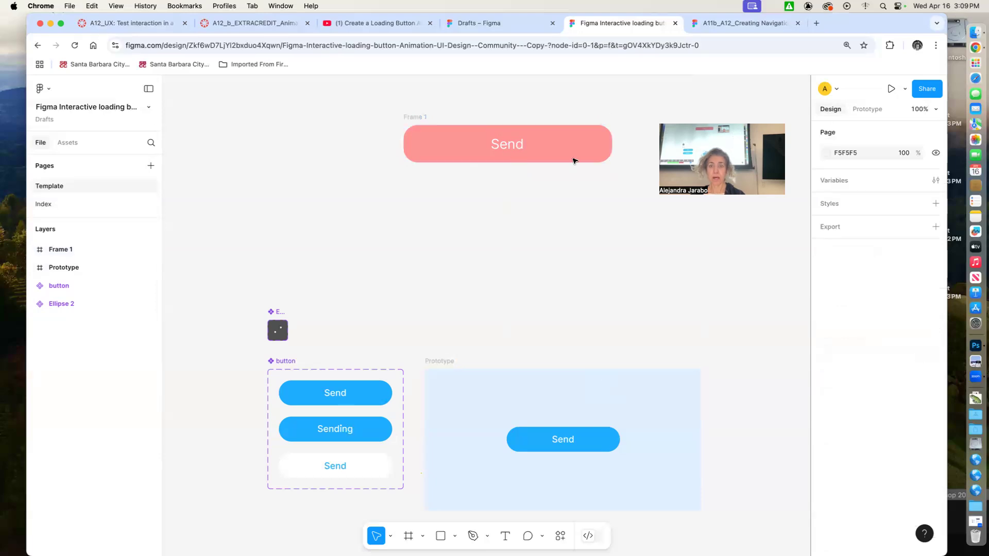
right_click(579, 137)
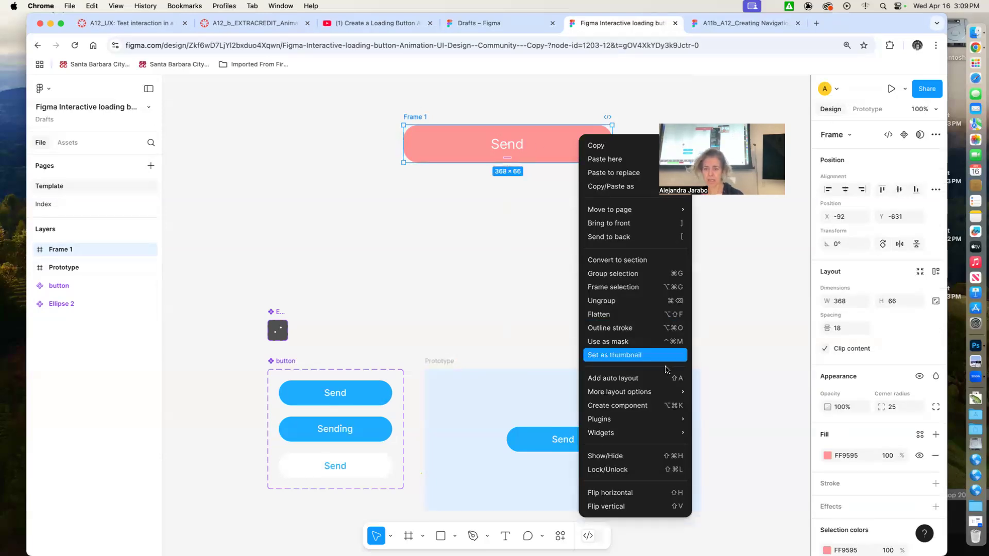
left_click(644, 406)
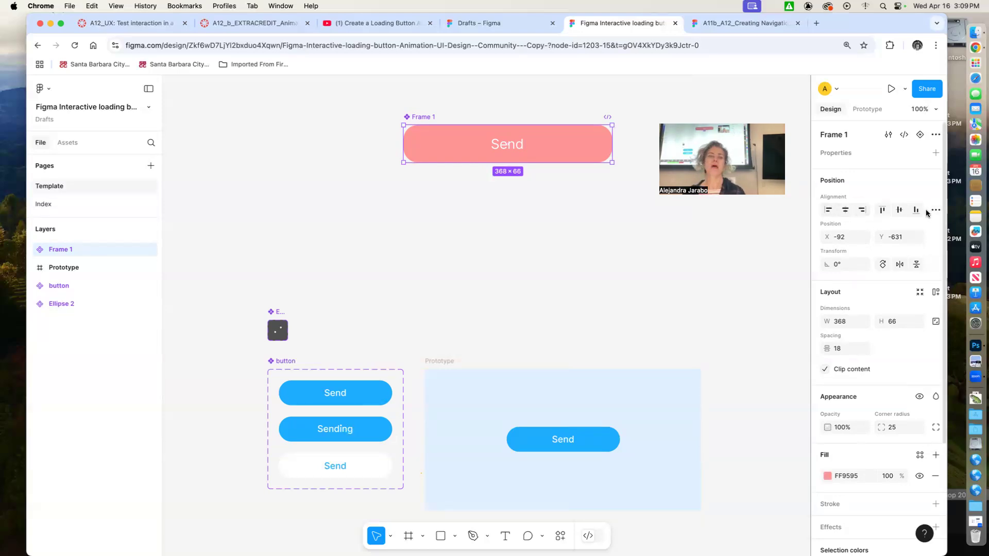
Step: Rename the pink button component as RED_BUTTON
double_click(54, 251)
type("RED_BUTTON")
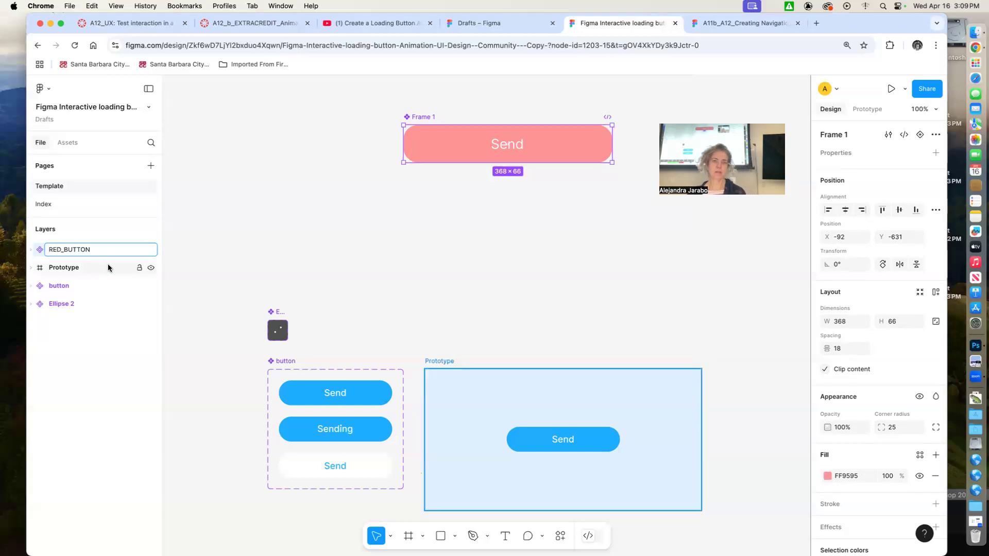
left_click(419, 236)
Step: Add a second variant to the RED_BUTTON component, keeping the suggested name Variant2
left_click(432, 115)
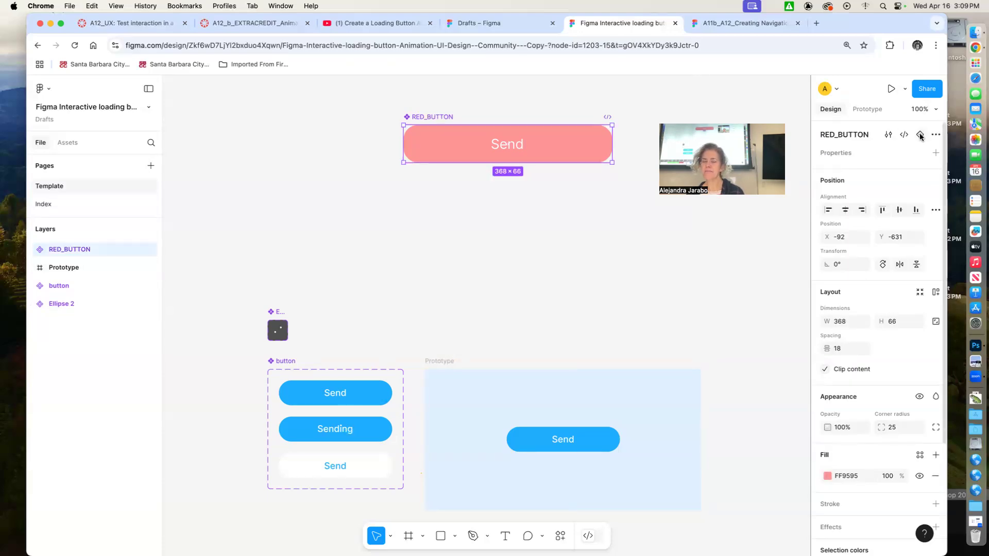
left_click(919, 134)
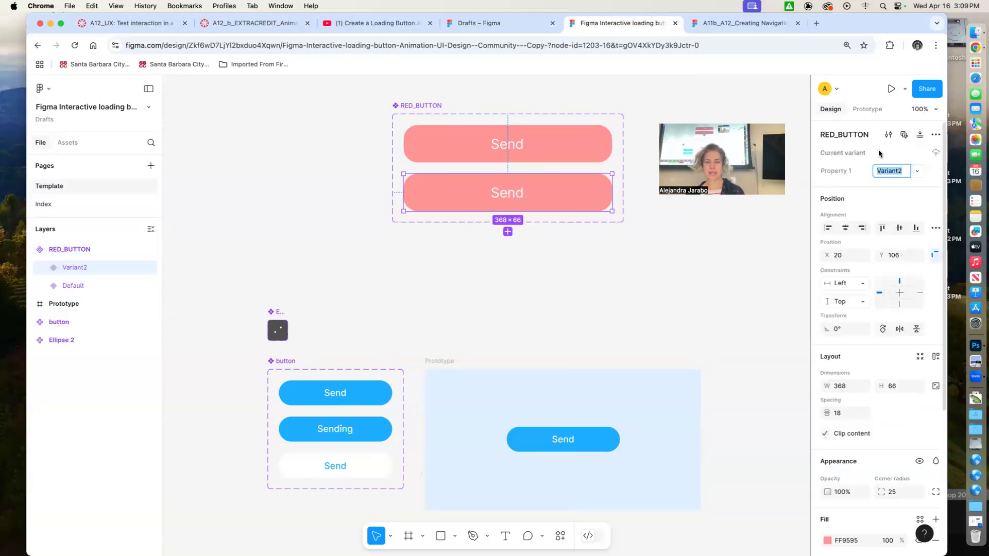
left_click(565, 261)
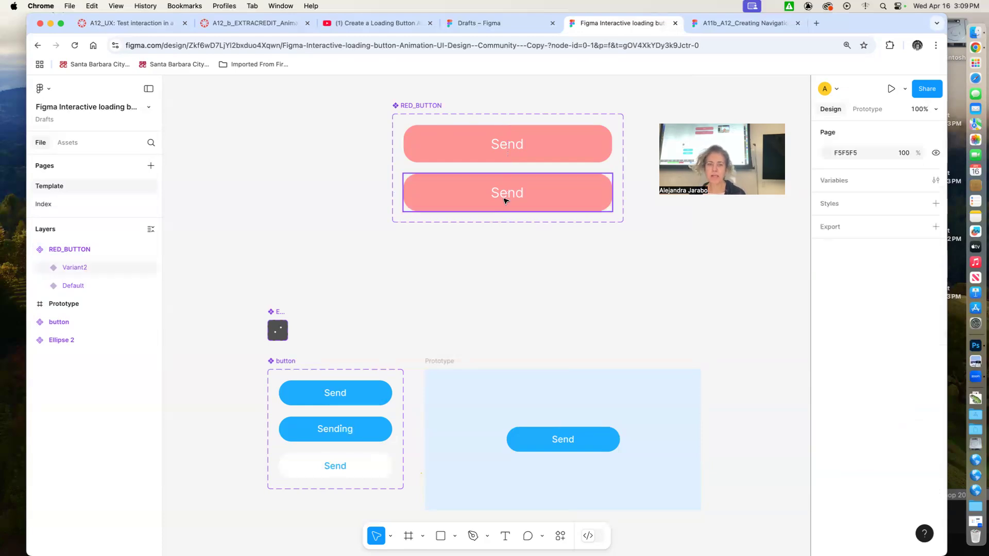
Step: Move both text layers of Variant2 up together so "Sending" sits mid-button and "Send" lies just above the button
left_click(44, 267)
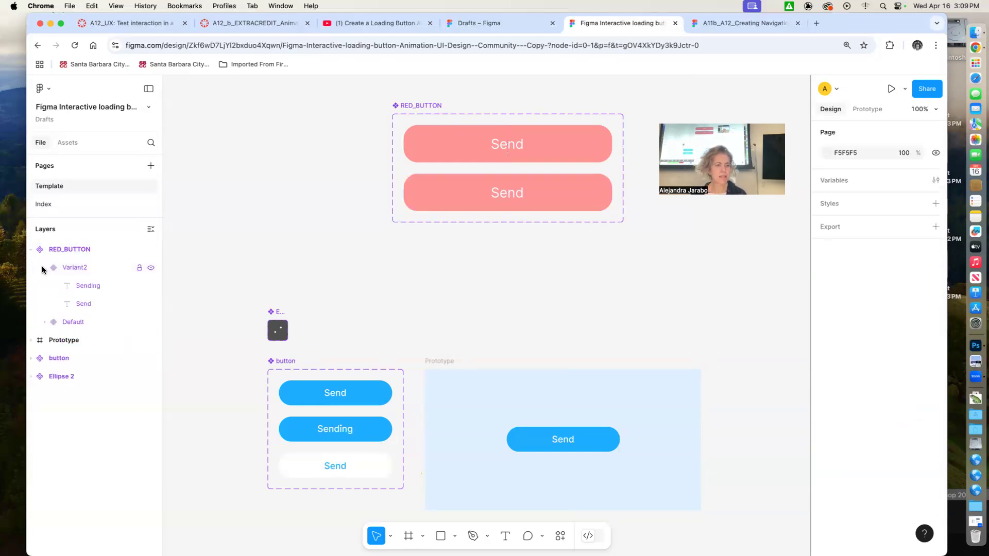
left_click(87, 287)
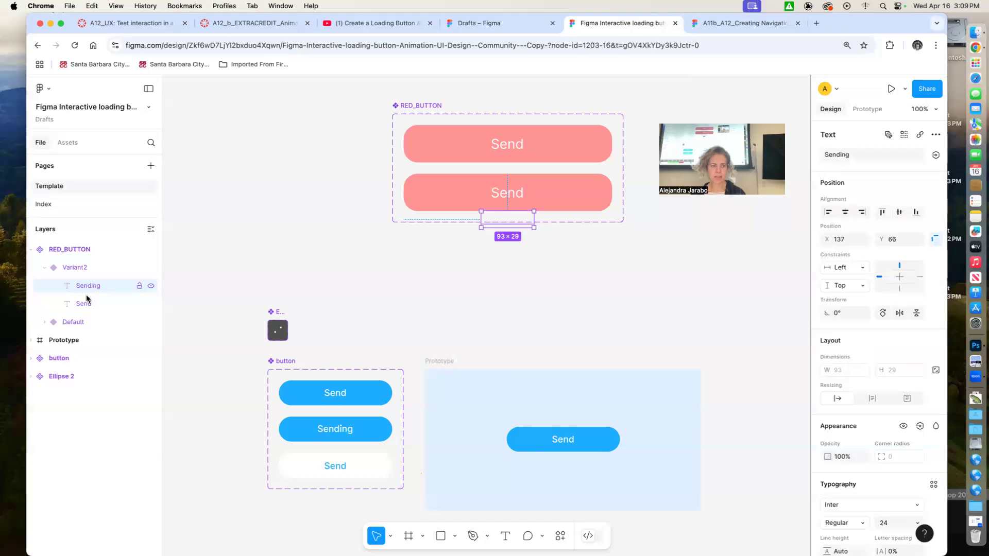
left_click(87, 305, "shift")
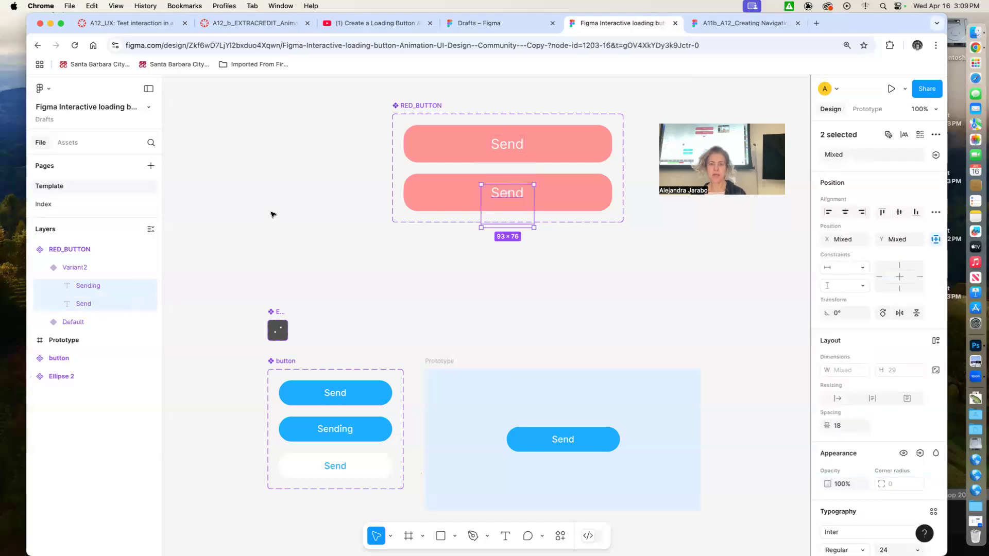
left_click_drag(511, 193, 509, 168)
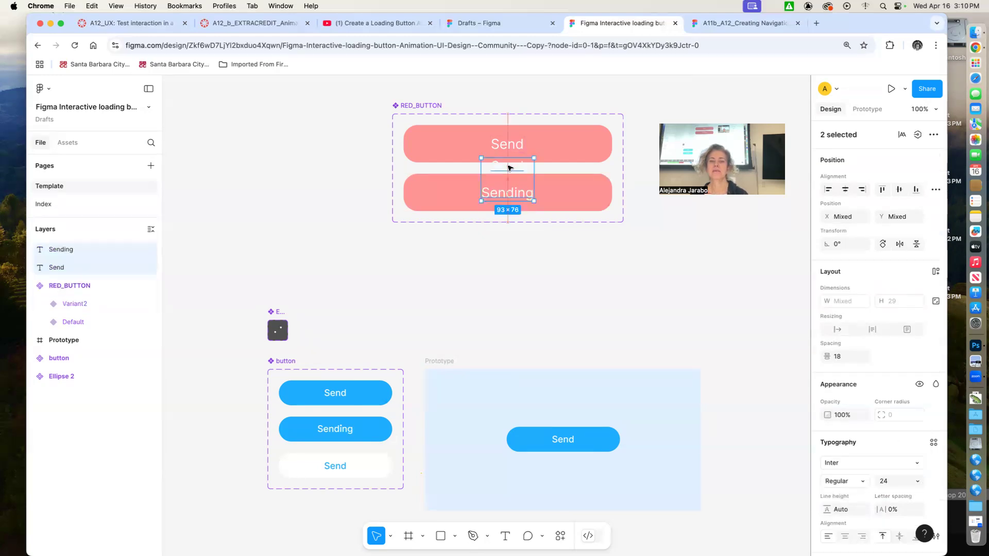
left_click(519, 193)
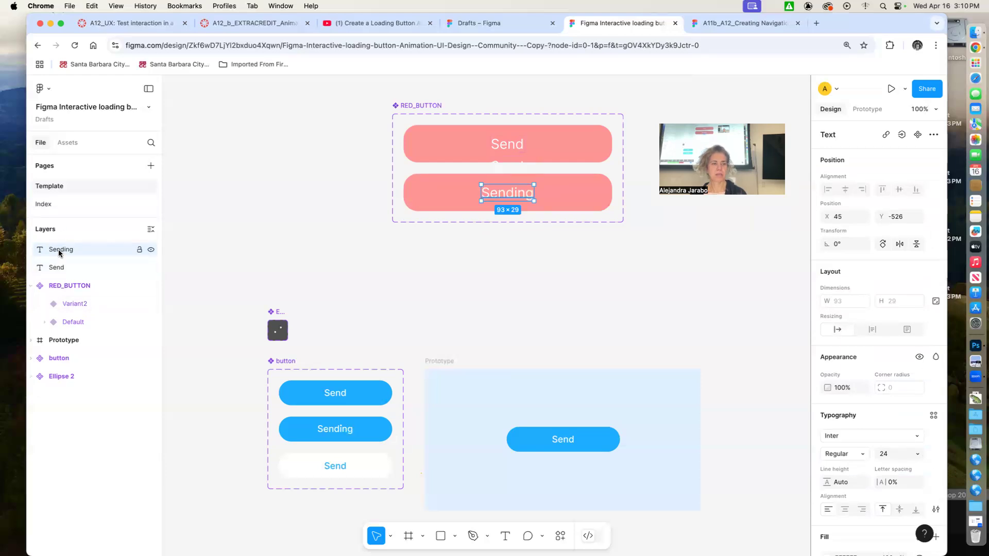
Step: Nest the detached "Send" and "Sending" text layers back inside Variant2, with "Sending" above "Send" in the layer order
left_click(68, 303)
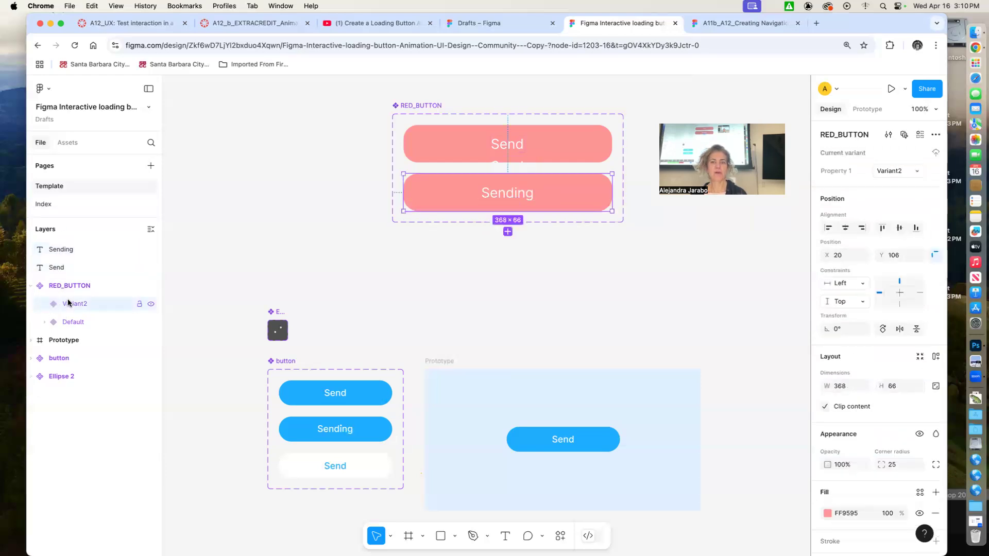
left_click(53, 269)
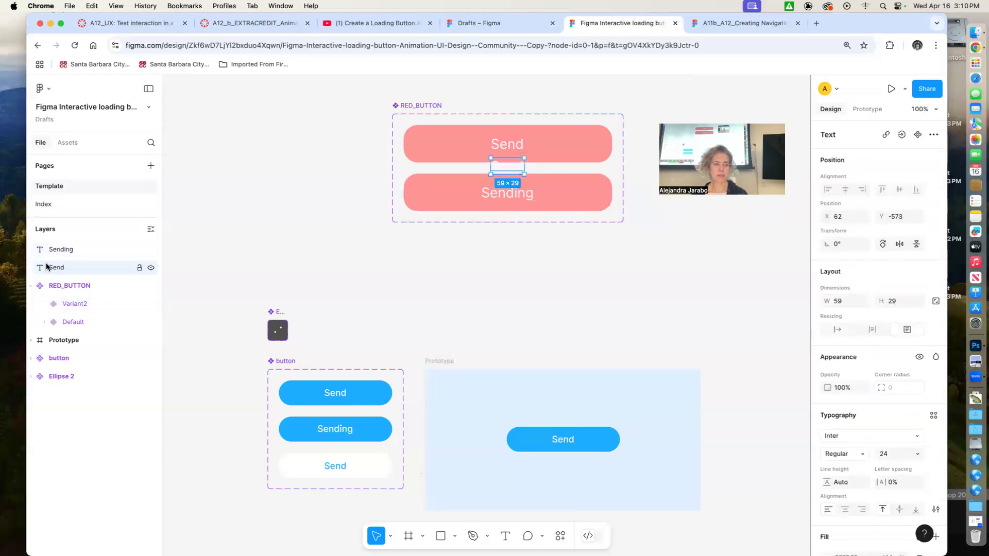
left_click_drag(73, 307, 73, 306)
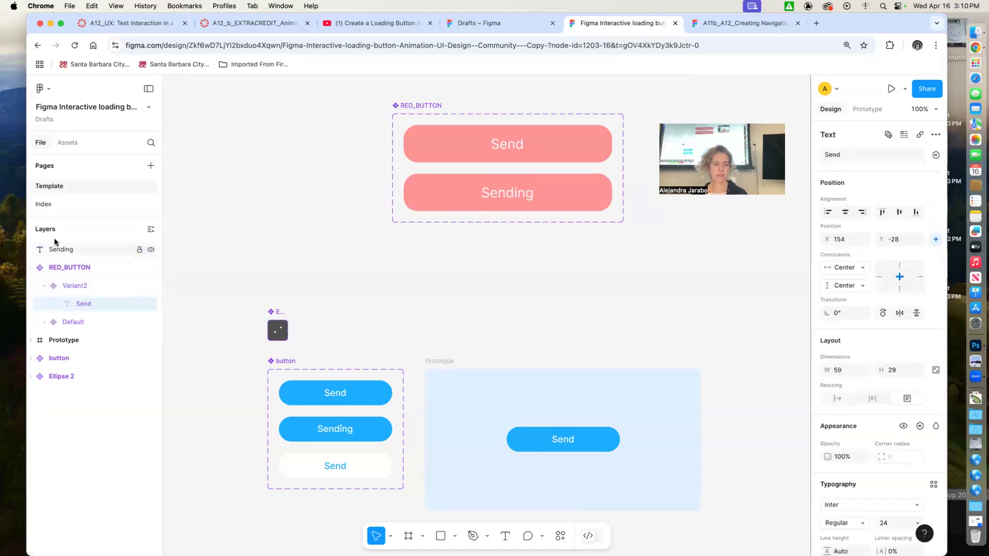
left_click_drag(54, 249, 79, 295)
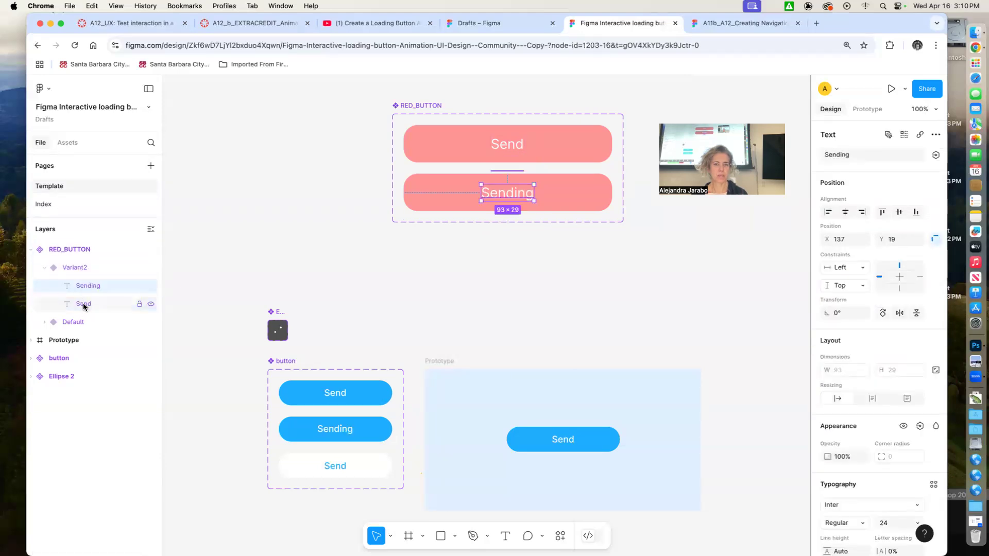
Step: Align the "Sending" text of Variant2 to the horizontal and vertical center of its button
left_click(83, 304)
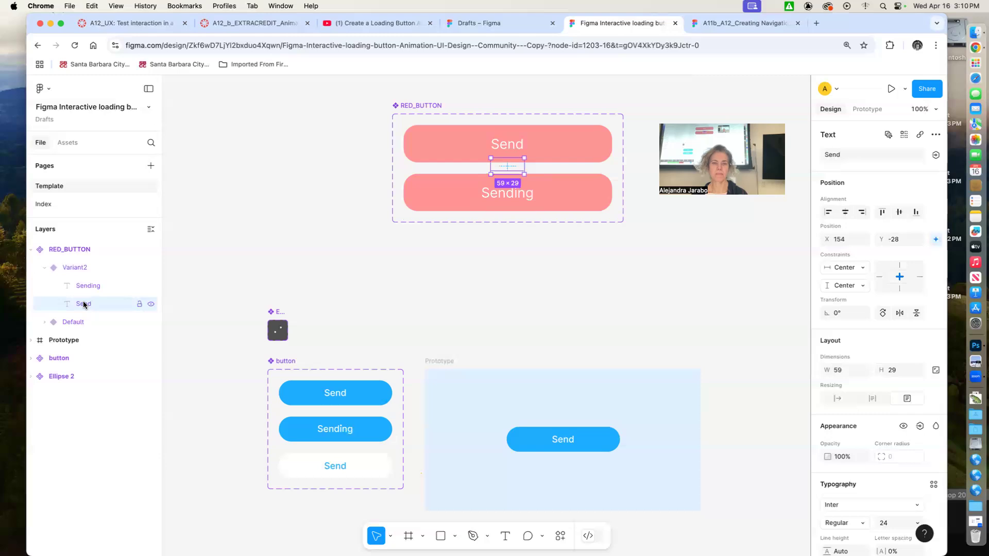
left_click(88, 285)
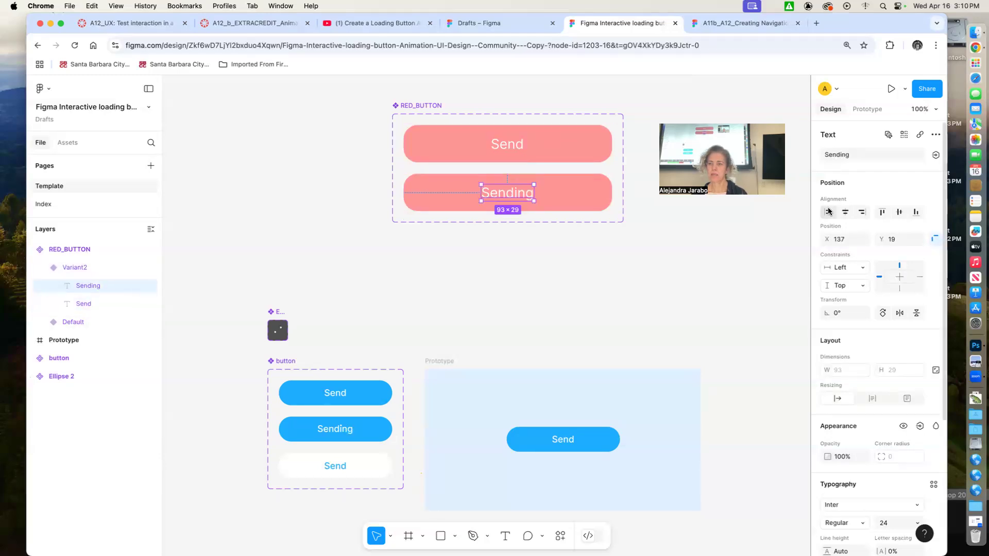
left_click(847, 213)
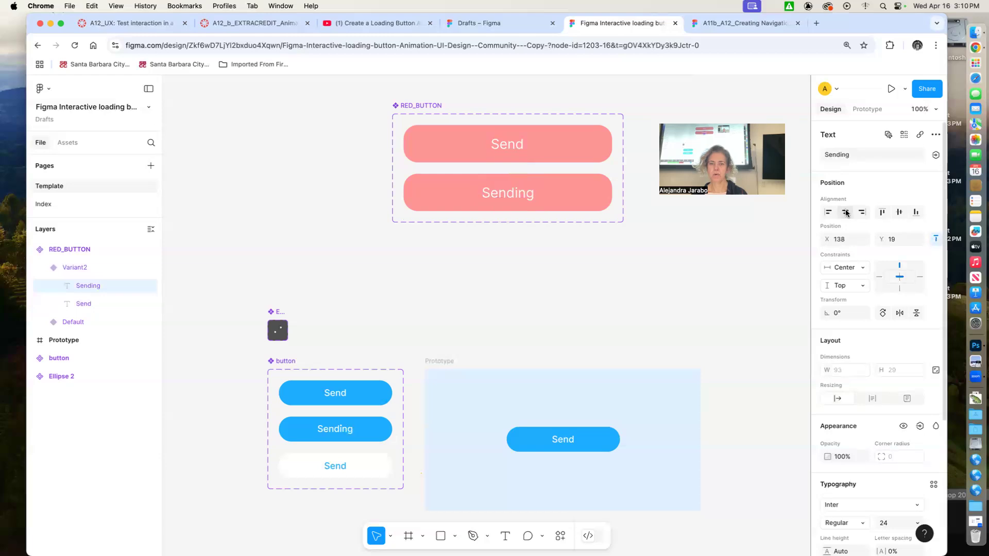
left_click(899, 213)
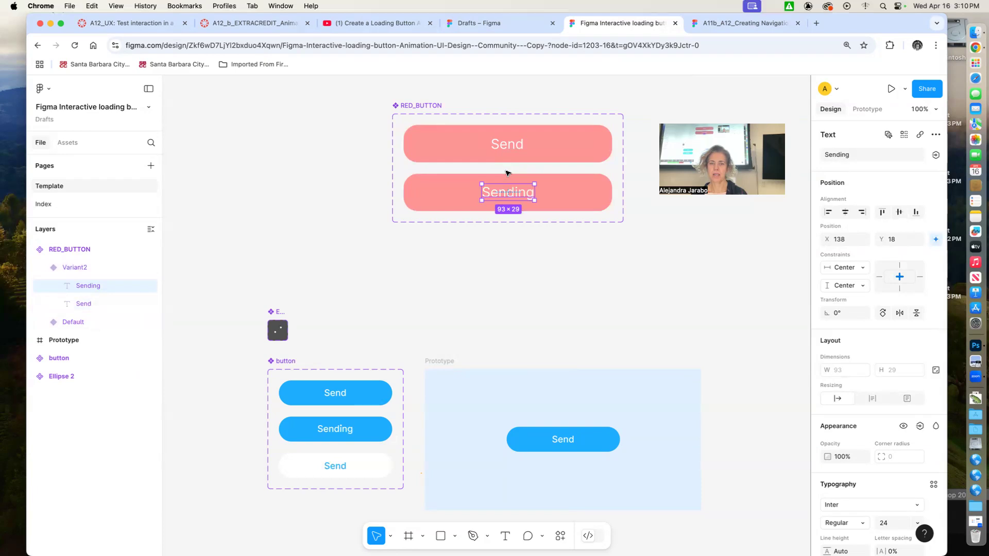
Step: Align the "Send" text of the Default variant to the horizontal and vertical center of its button
left_click(512, 147)
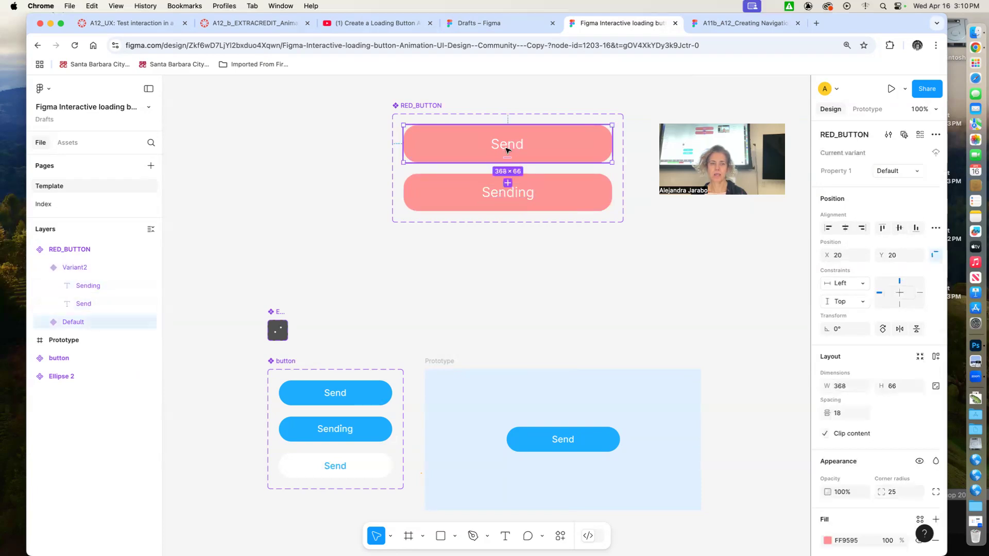
left_click(45, 322)
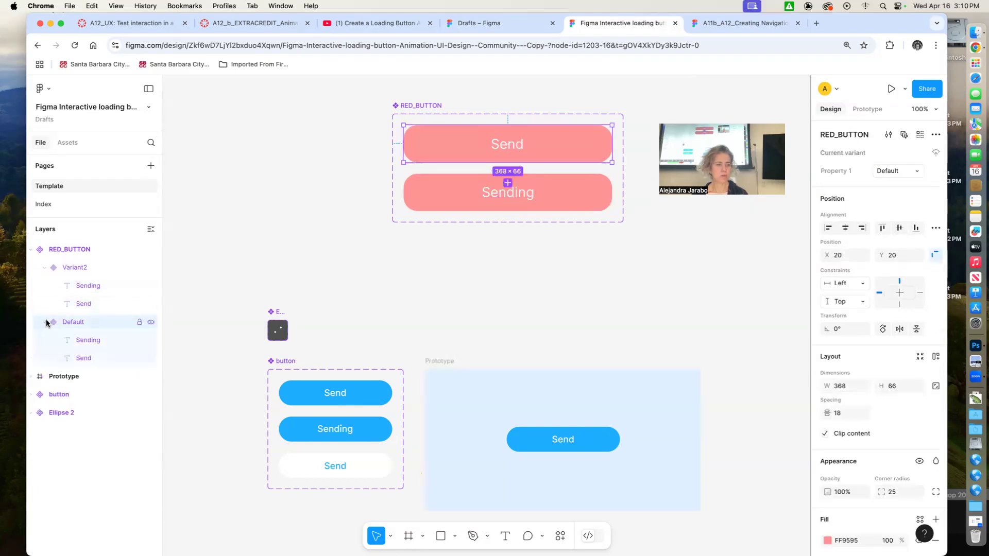
left_click(91, 358)
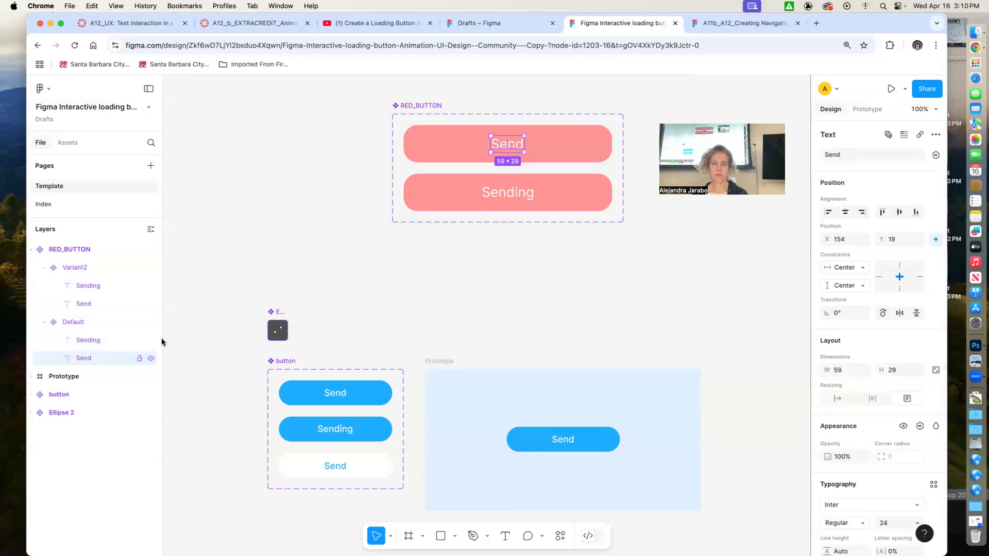
left_click(845, 212)
left_click(898, 214)
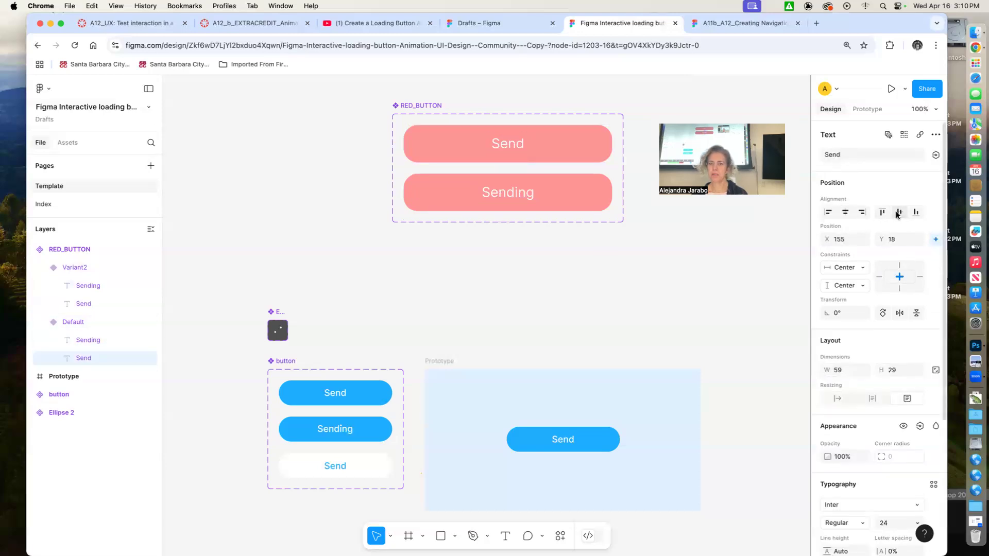
Step: Try aligning the Default variant's "Sending" text to the vertical center of its button, and undo that alignment
left_click(88, 340)
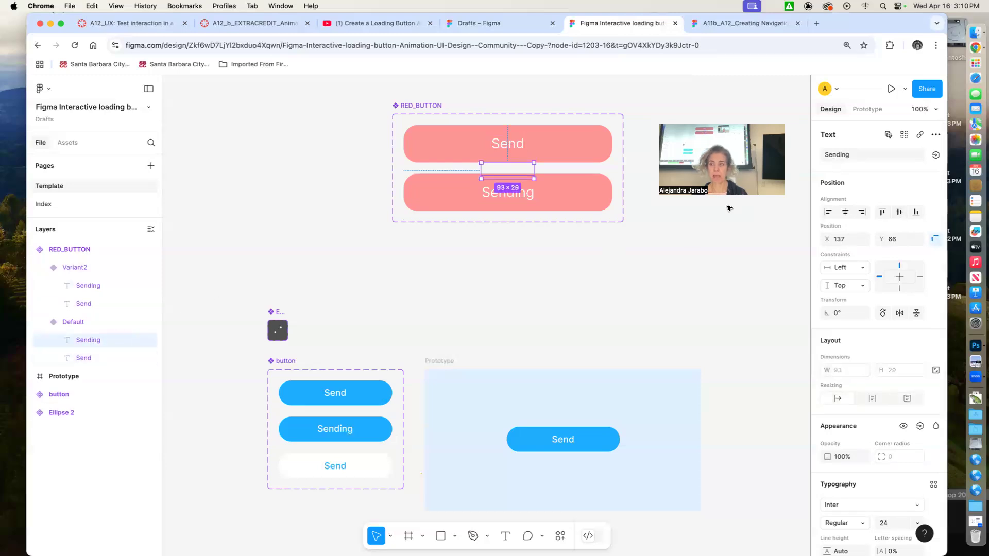
left_click(899, 212)
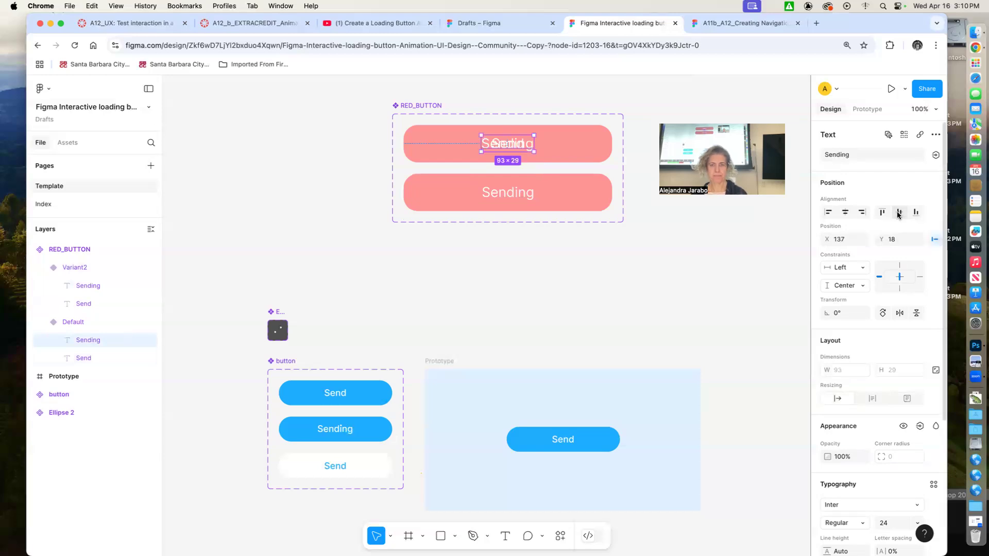
key("super+z")
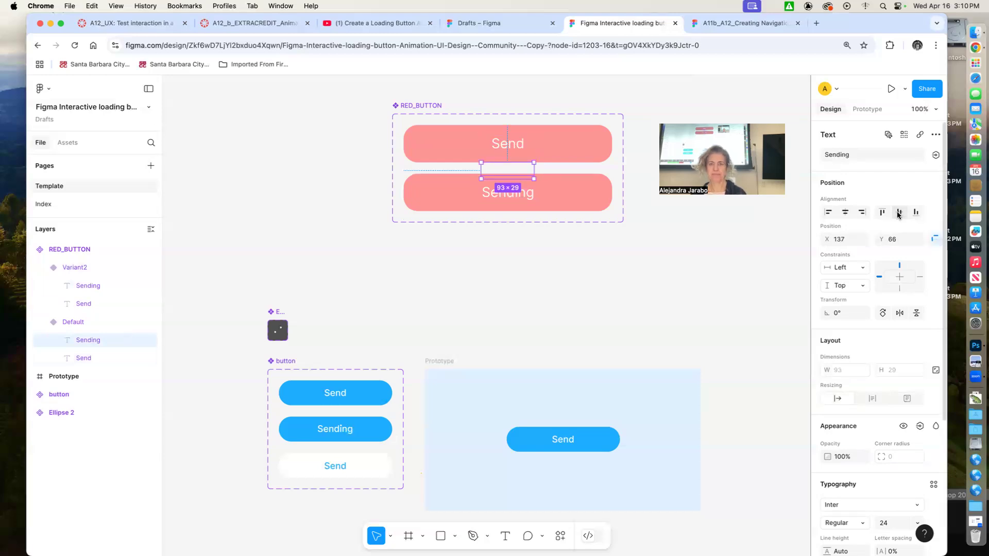
left_click(501, 249)
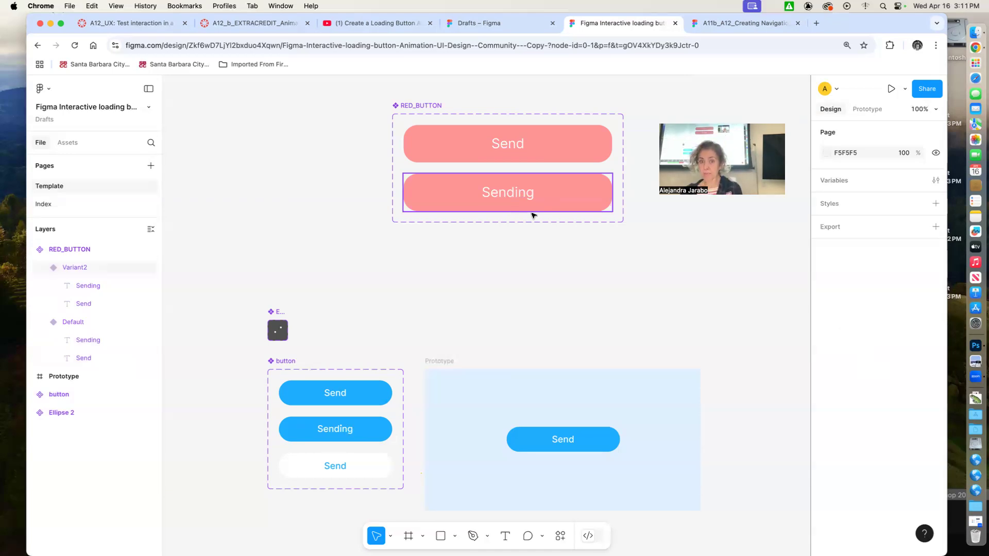
Step: Draw a small ellipse of about 9 × 8 inside Variant2, placed over the dot of the "i" in "Sending"
key("super+equal")
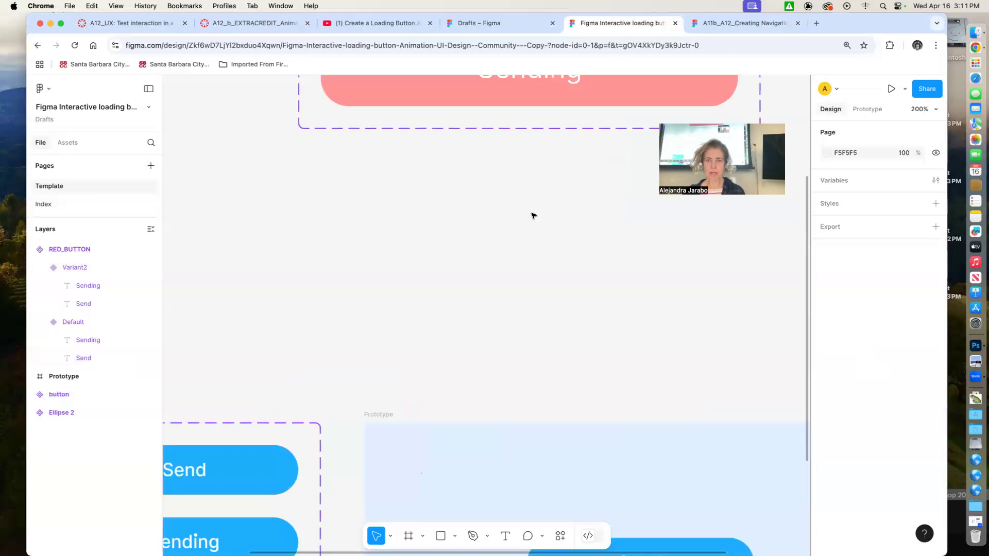
scroll(536, 211, "up", 5)
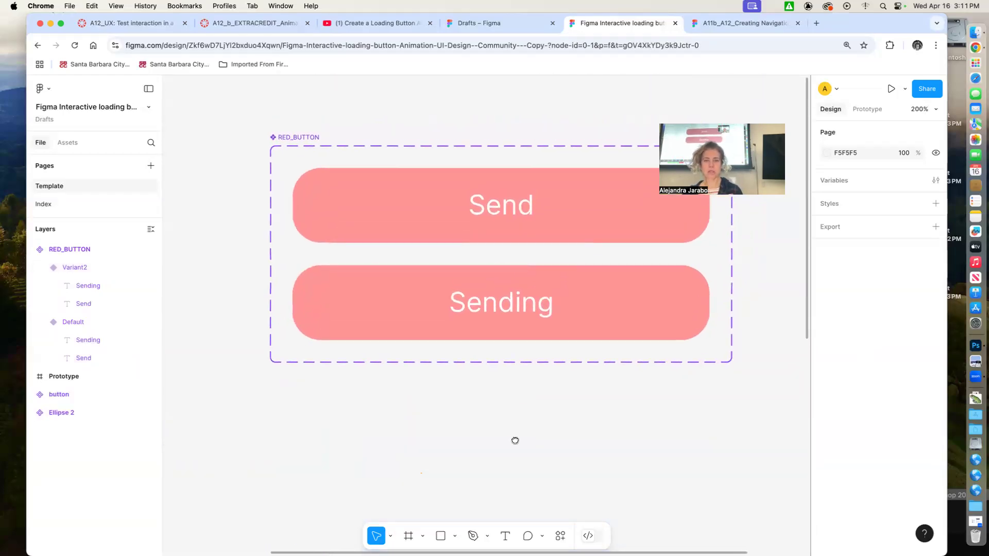
left_click(76, 267)
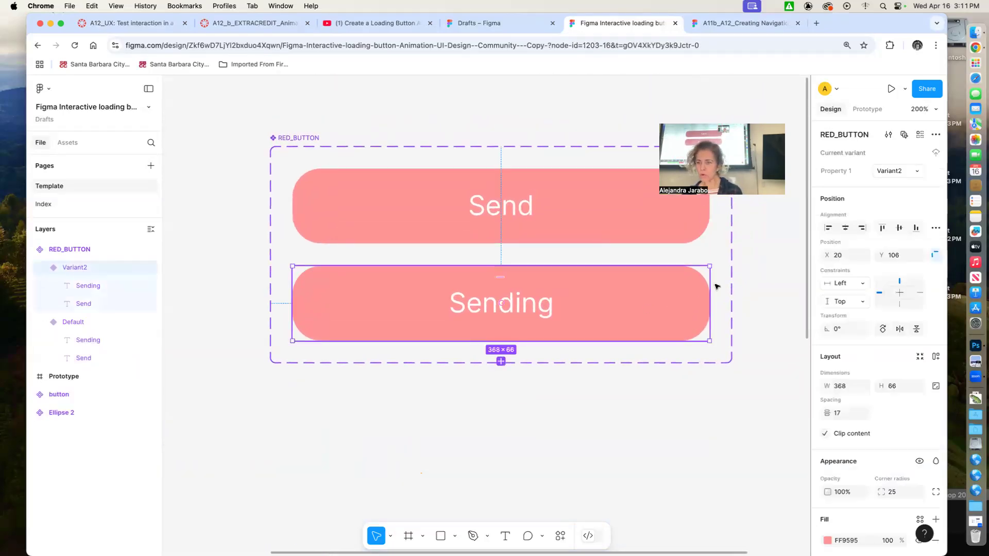
left_click(454, 536)
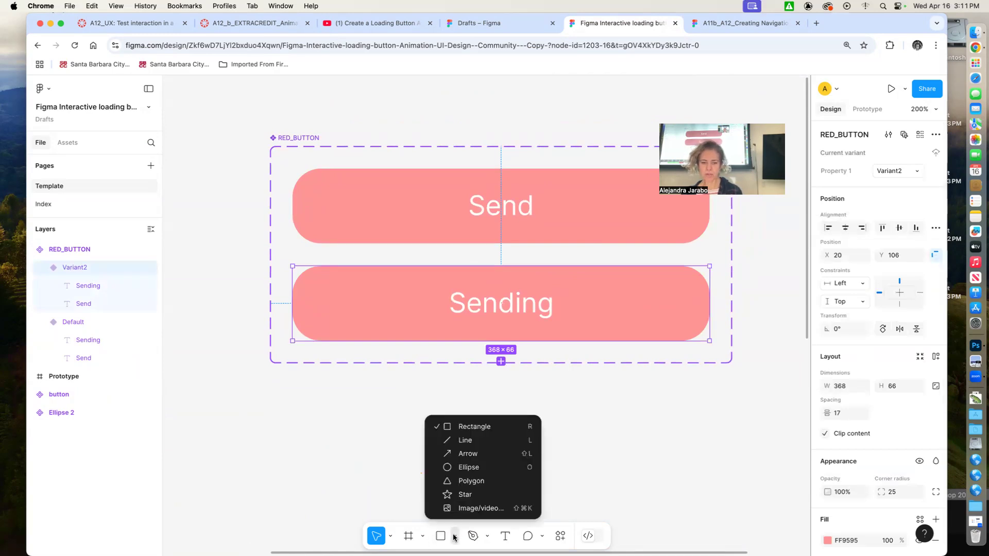
left_click(464, 468)
left_click_drag(516, 287, 525, 295)
left_click_drag(521, 293, 521, 292)
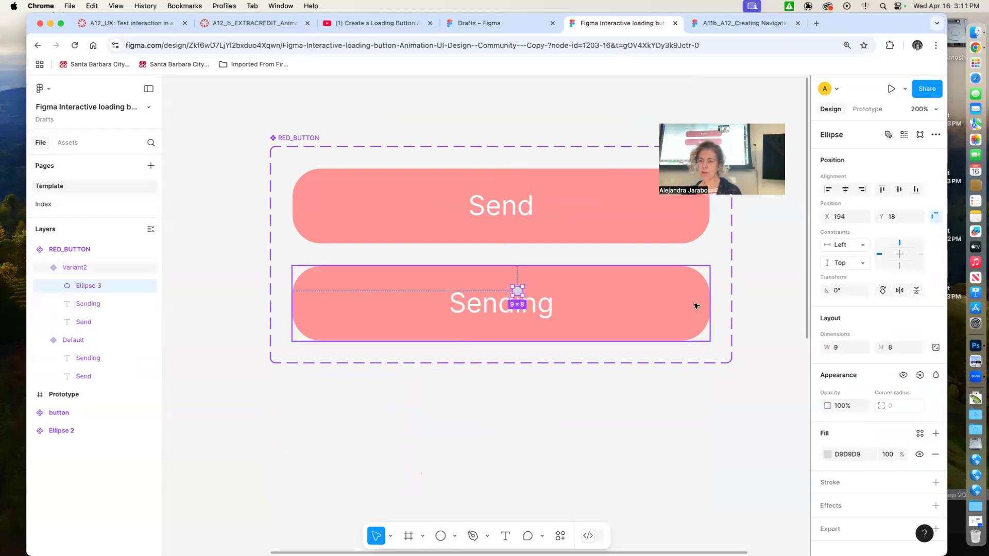
Step: Fill the small ellipse with the button's red FF9595 so it hides the dot of the "i"
left_click(828, 455)
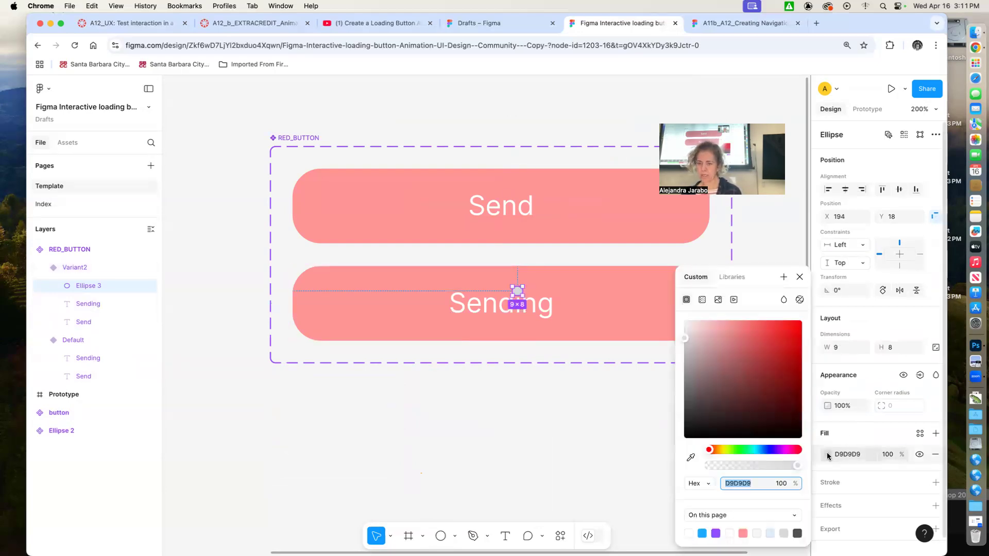
left_click(742, 533)
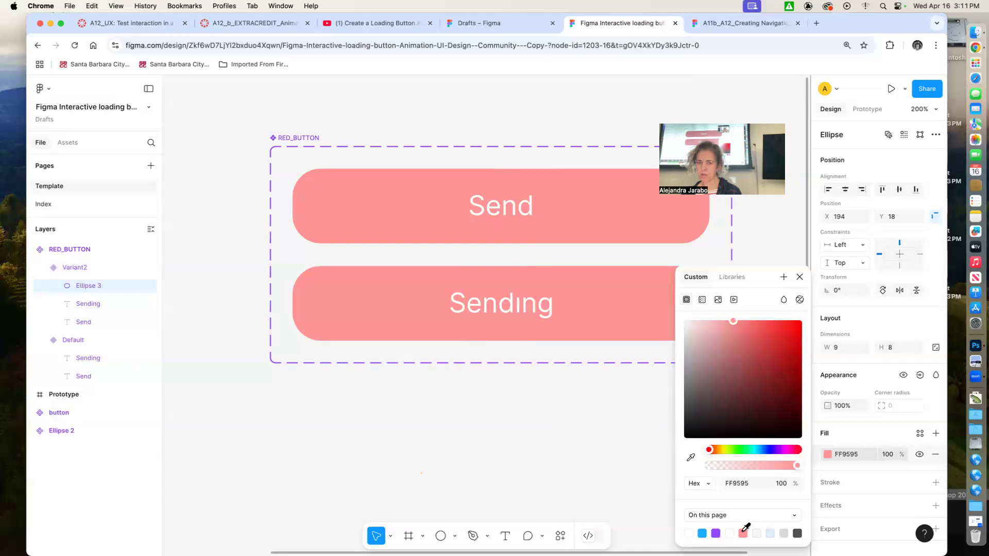
left_click(495, 470)
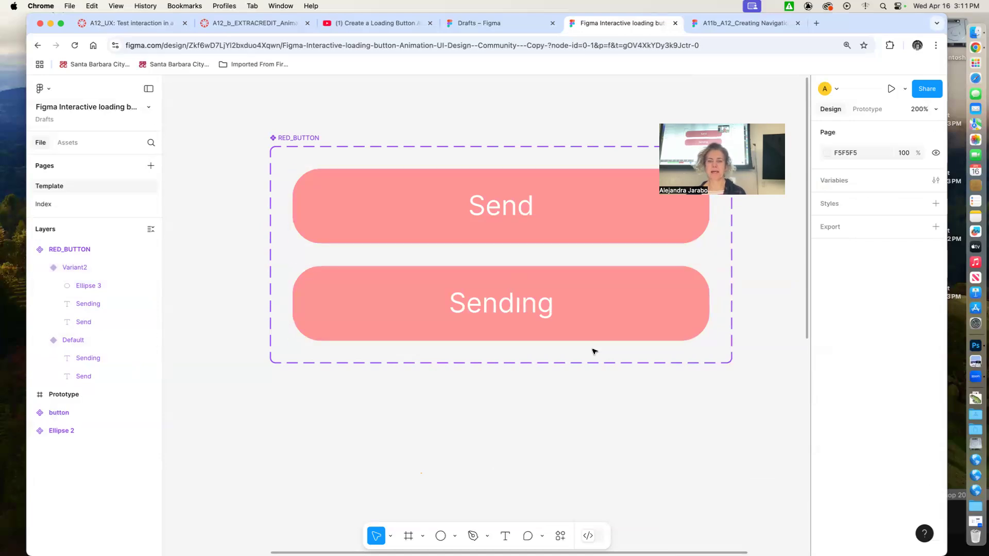
Step: Add a third variant to RED_BUTTON based on Variant2, keeping the suggested name Variant3
left_click(612, 325)
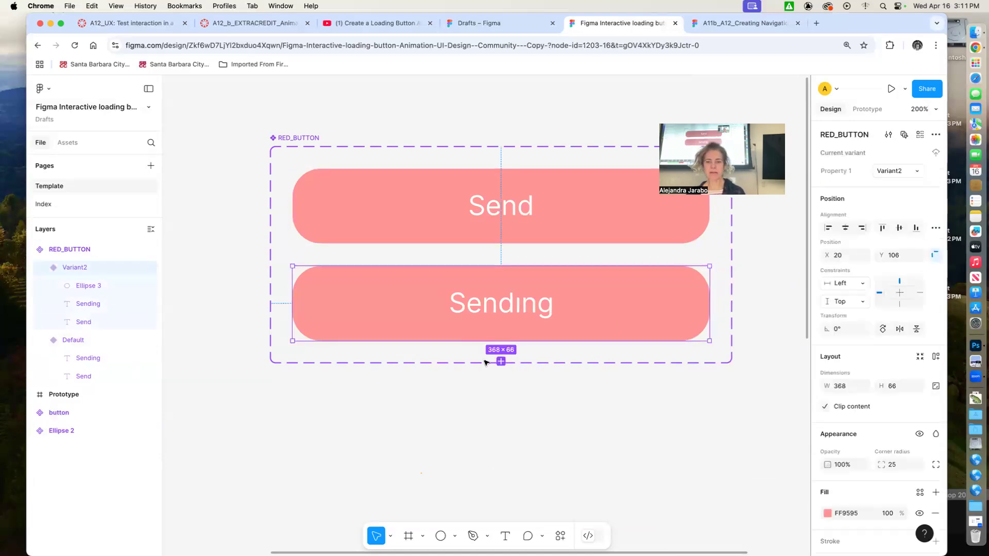
left_click(500, 361)
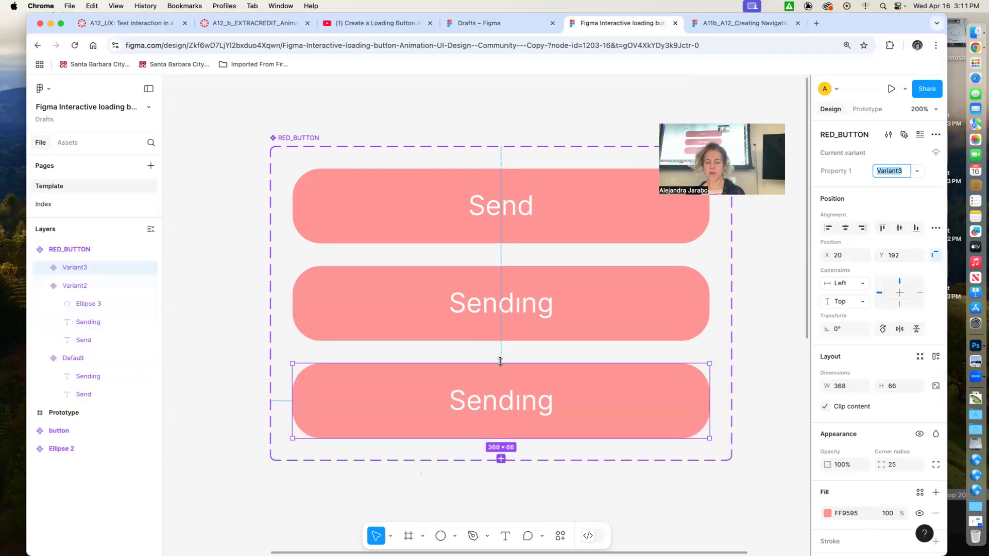
left_click(520, 406)
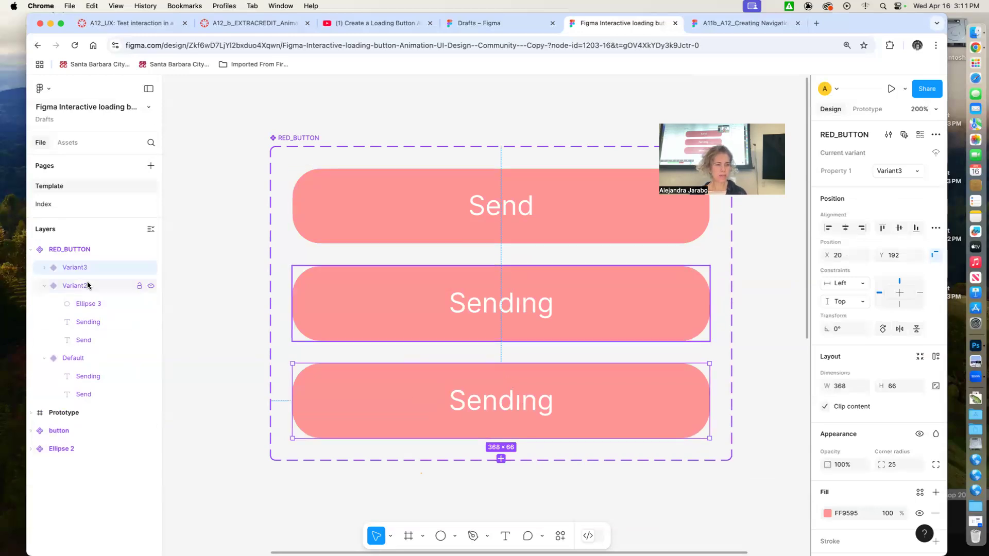
Step: Move both text layers of Variant3 down together so "Send" sits mid-button and "Sending" below the button, and align their horizontal centers
left_click(81, 339)
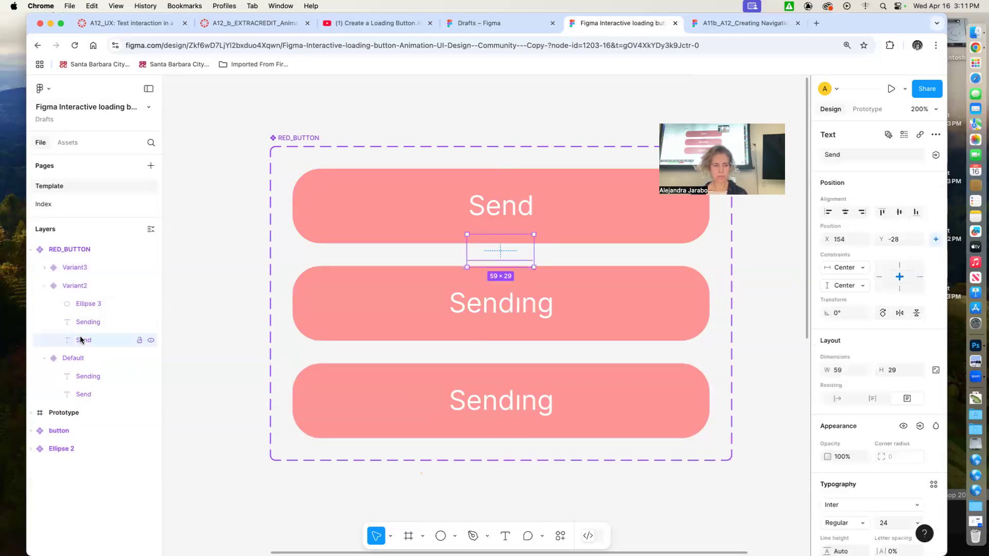
left_click(44, 267)
left_click(86, 321)
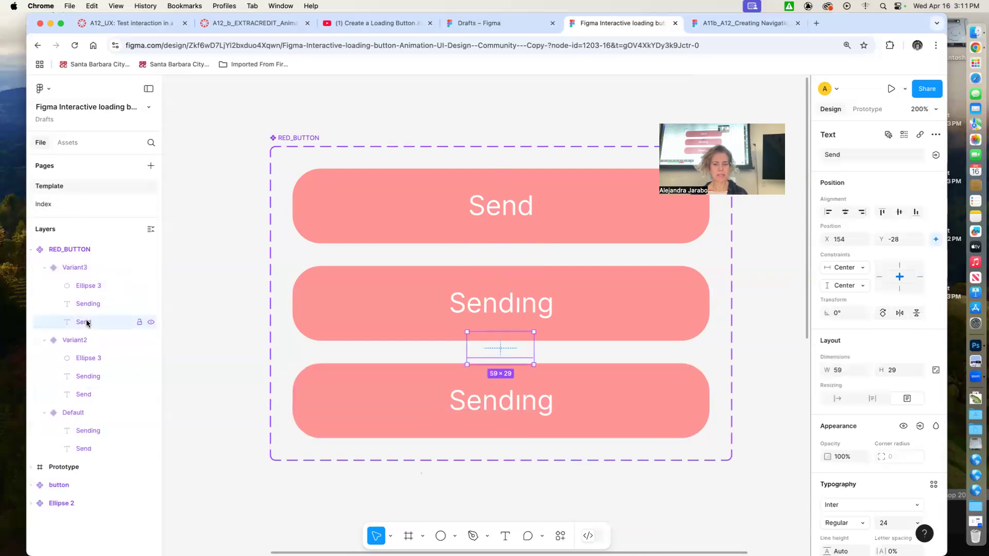
left_click(91, 304)
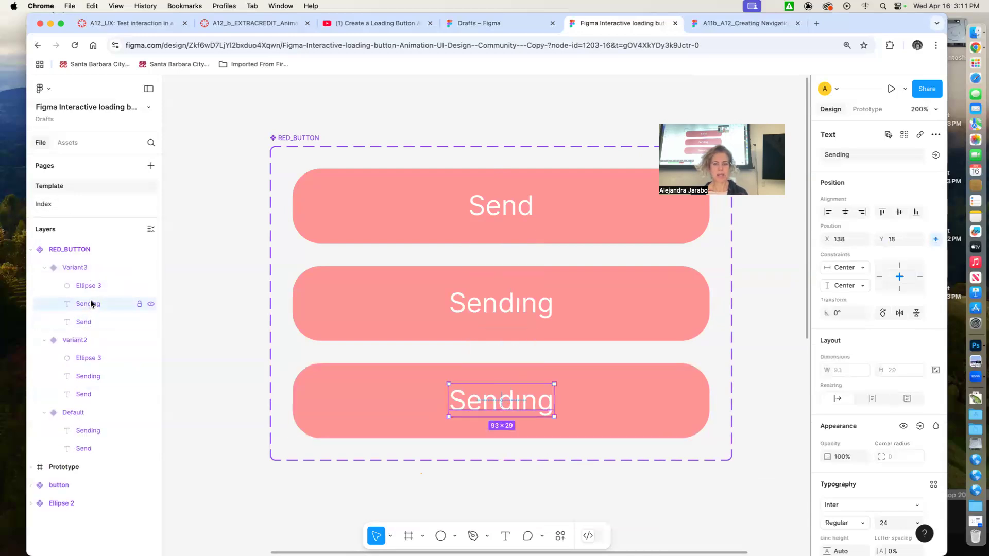
key("Tab")
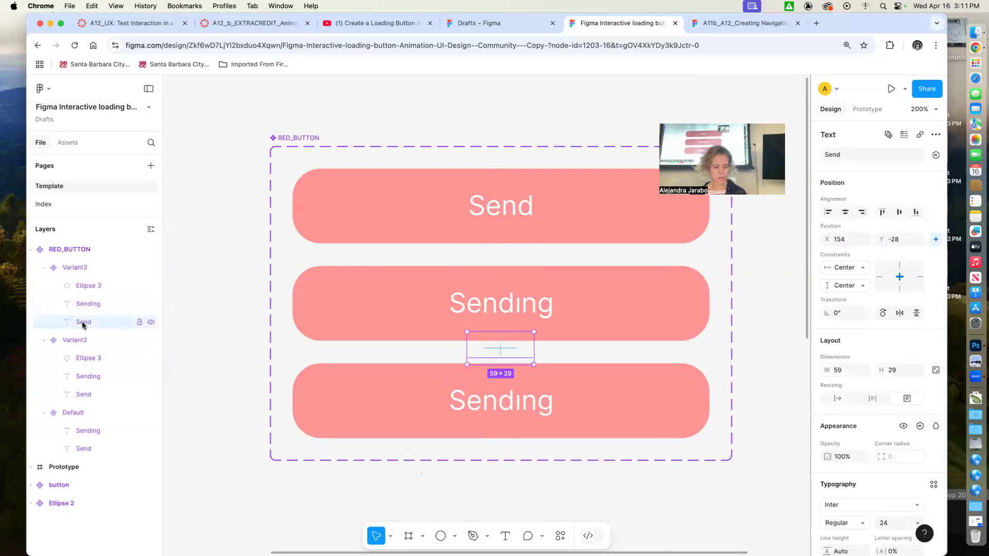
left_click(91, 304, "shift")
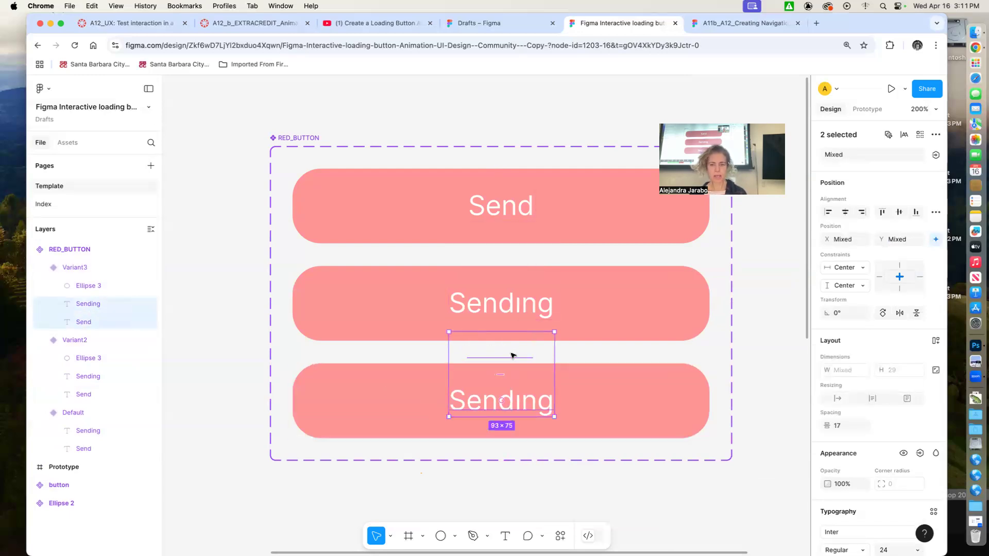
left_click_drag(504, 359, 505, 412)
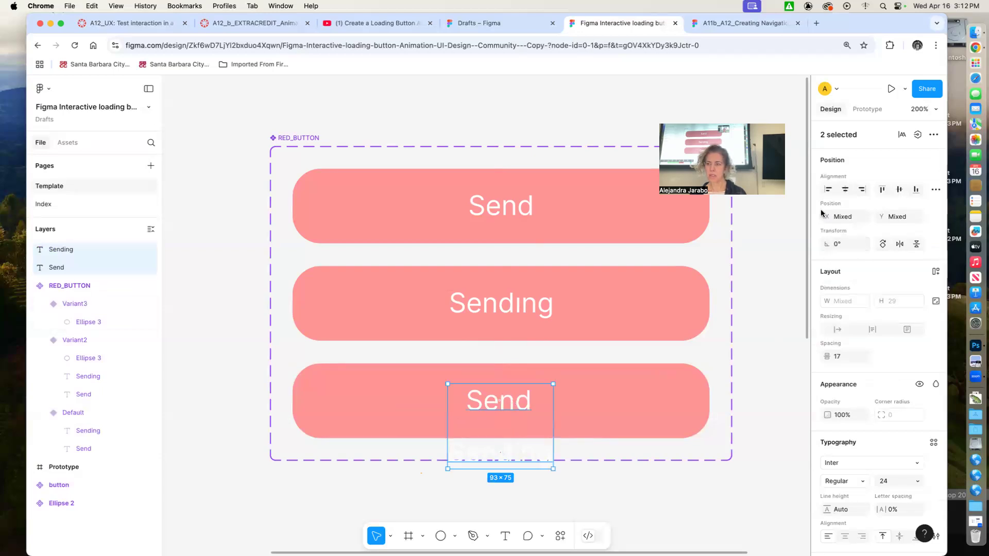
left_click(845, 190)
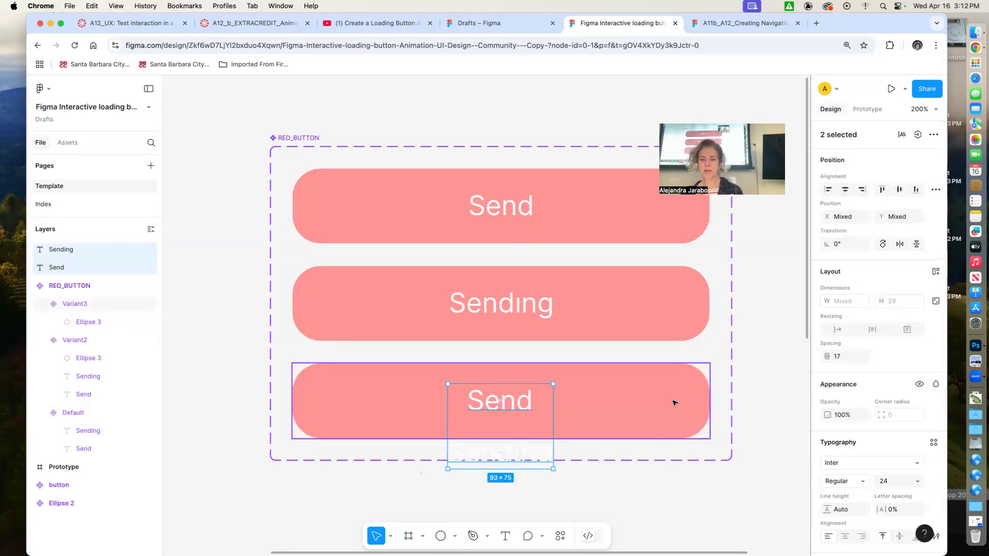
Step: Recolor the "Send" text over Variant3 with the page's red FF9595
left_click(513, 405)
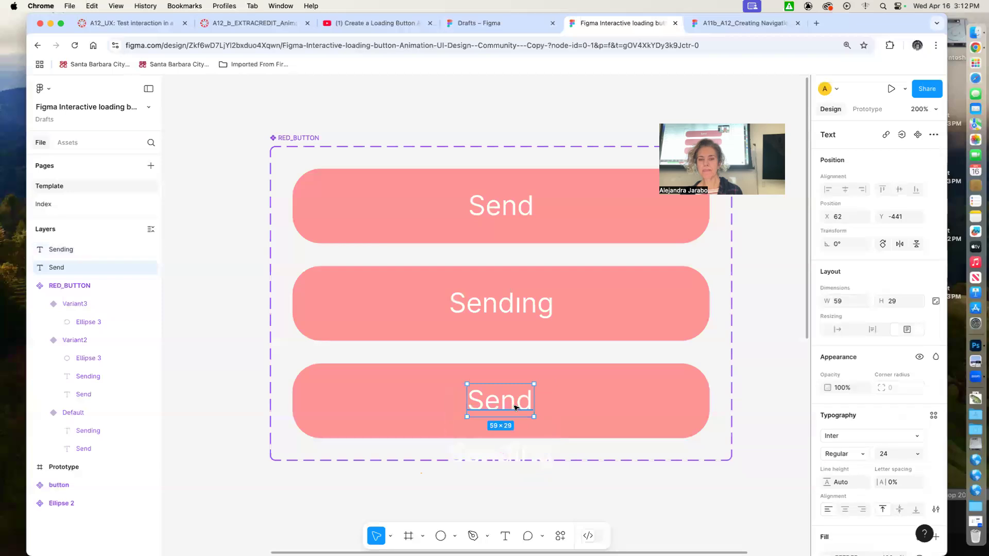
double_click(515, 408)
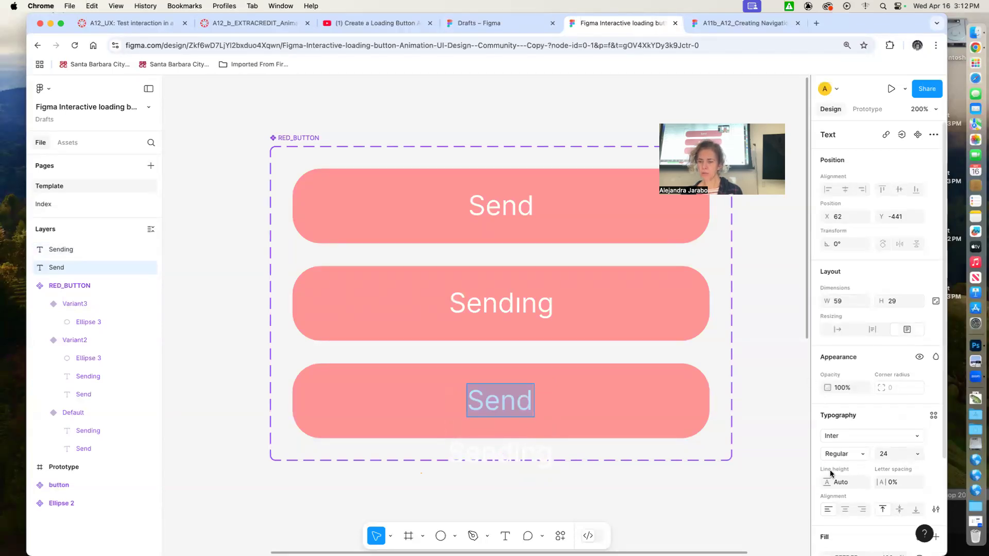
scroll(869, 467, "down", 5)
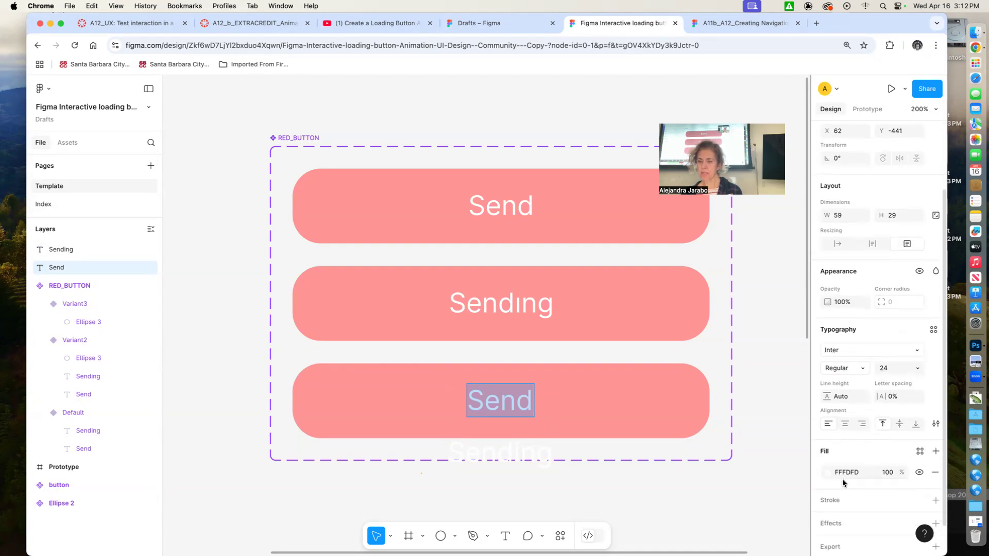
left_click(828, 471)
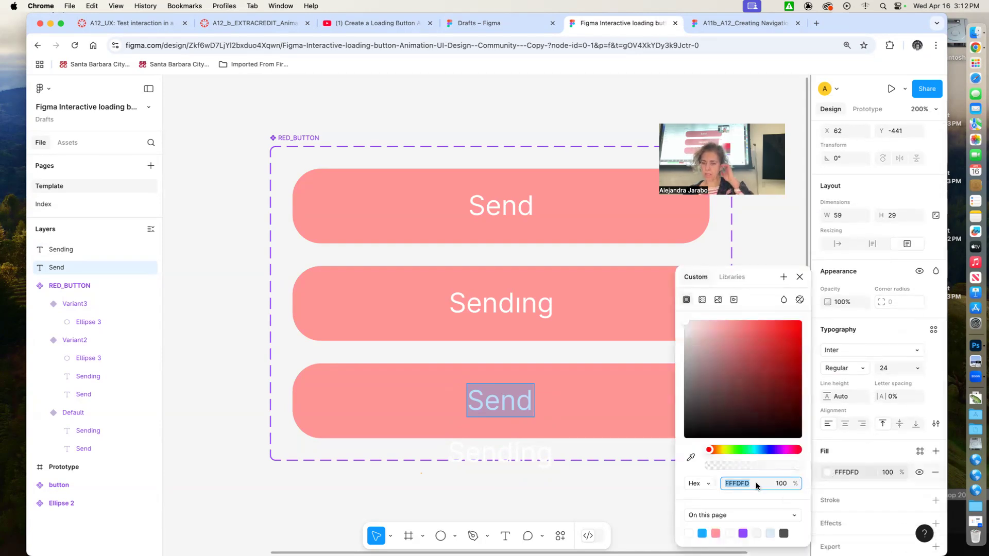
left_click(716, 533)
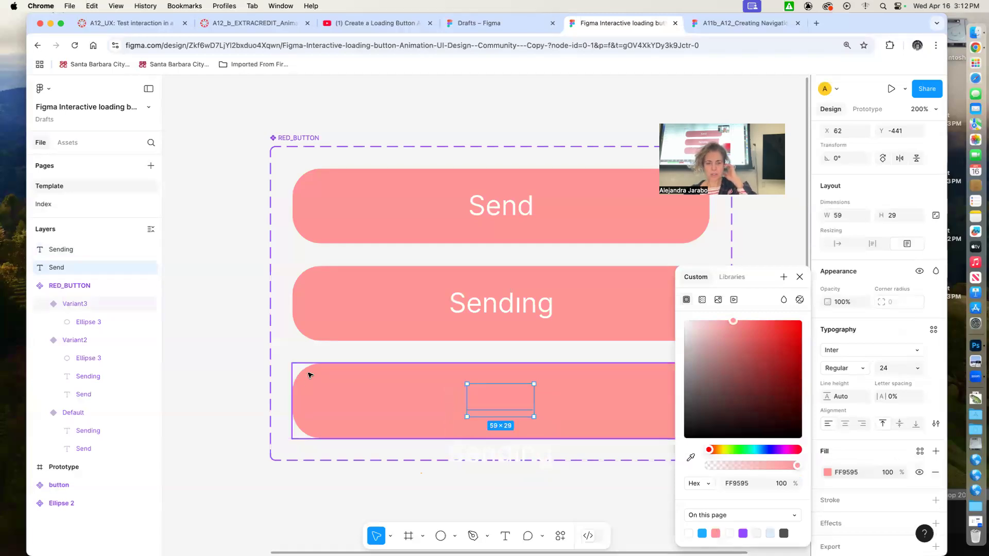
left_click(236, 360)
Step: Change the background fill of the Variant3 button to white FFFFFF
left_click(319, 380)
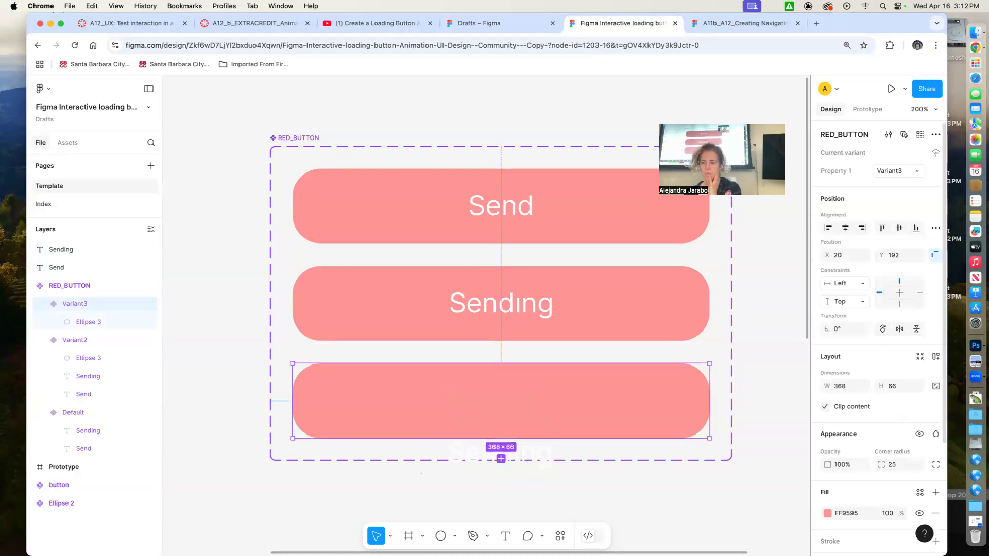
left_click(827, 514)
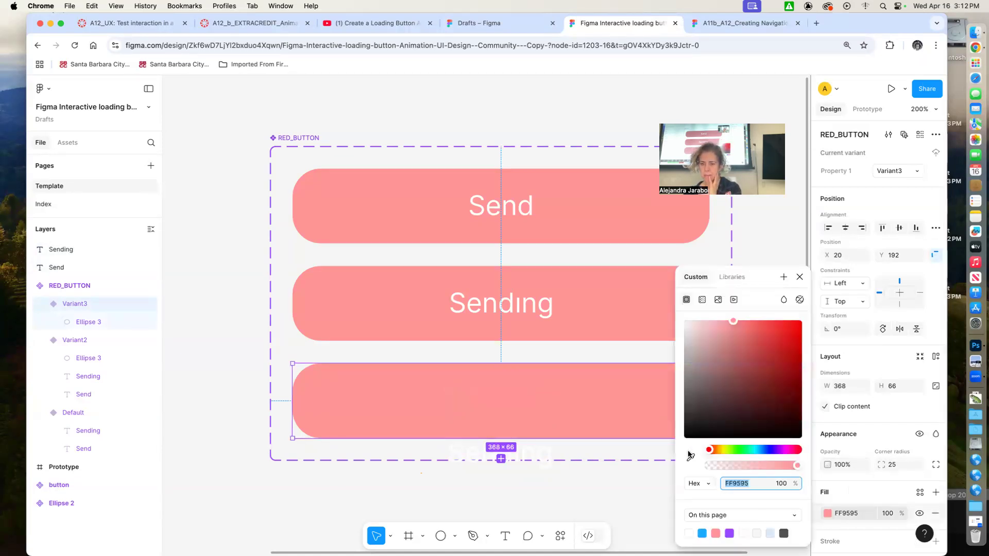
left_click(684, 326)
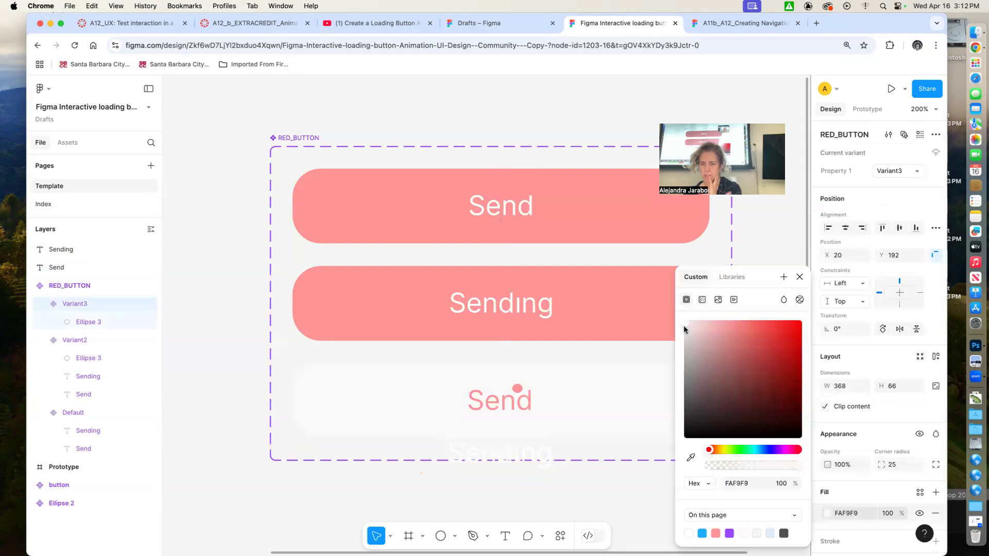
left_click(684, 325)
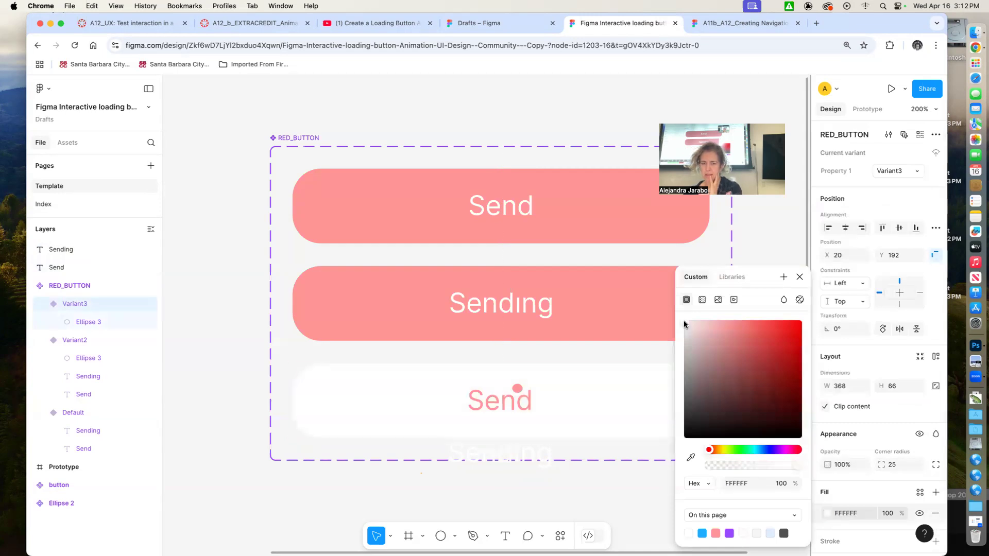
Step: Delete the leftover loading-dot ellipse from Variant3 of RED_BUTTON
mouse_move(684, 321)
left_mouse_down()
mouse_move(679, 329)
mouse_move(679, 318)
left_mouse_up()
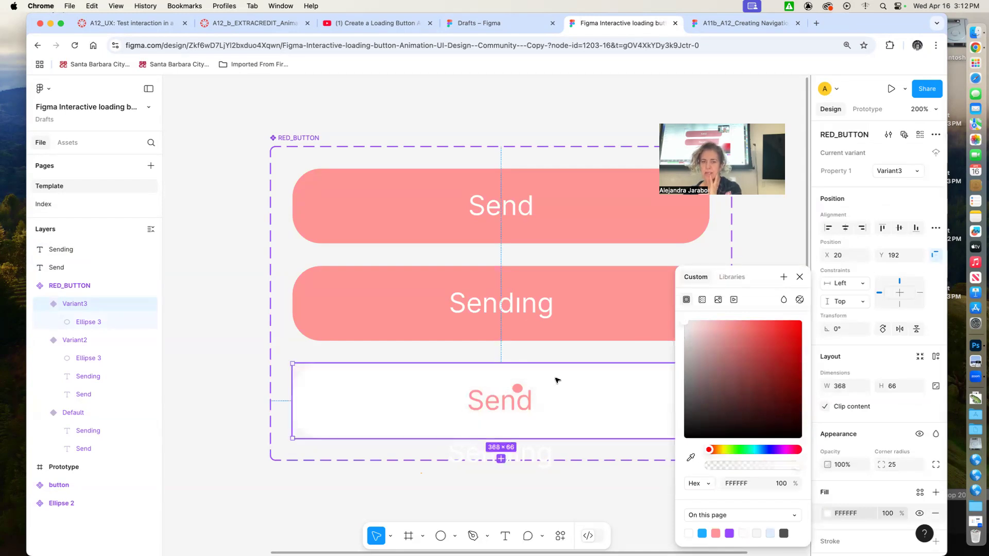
left_click(522, 396)
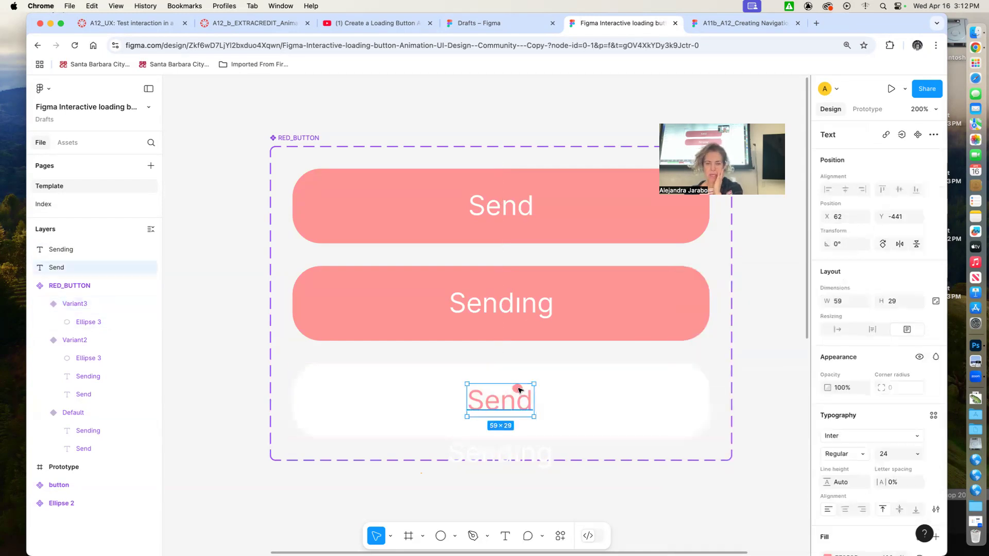
left_click(594, 472)
left_click(518, 393)
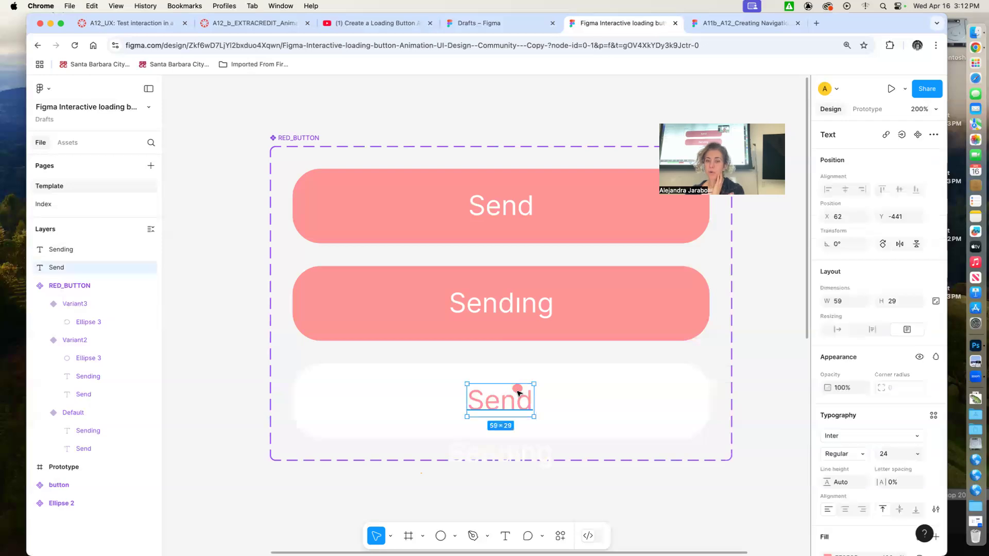
double_click(522, 392)
double_click(522, 393)
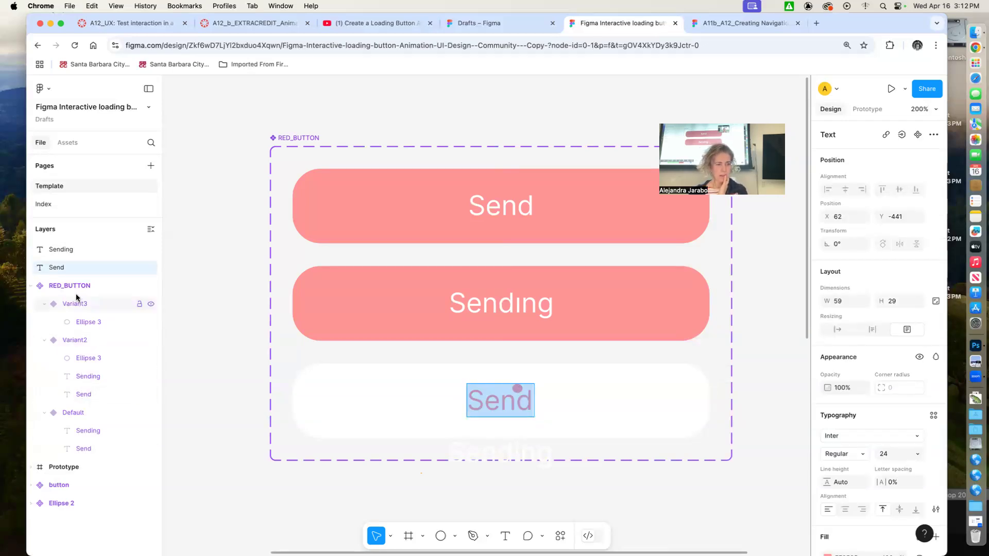
left_click(83, 320)
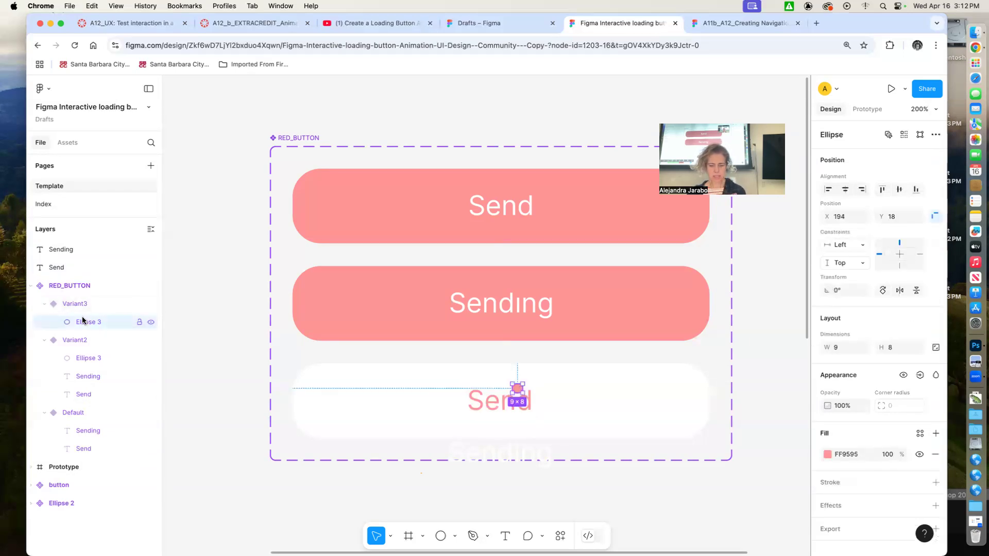
key("Delete")
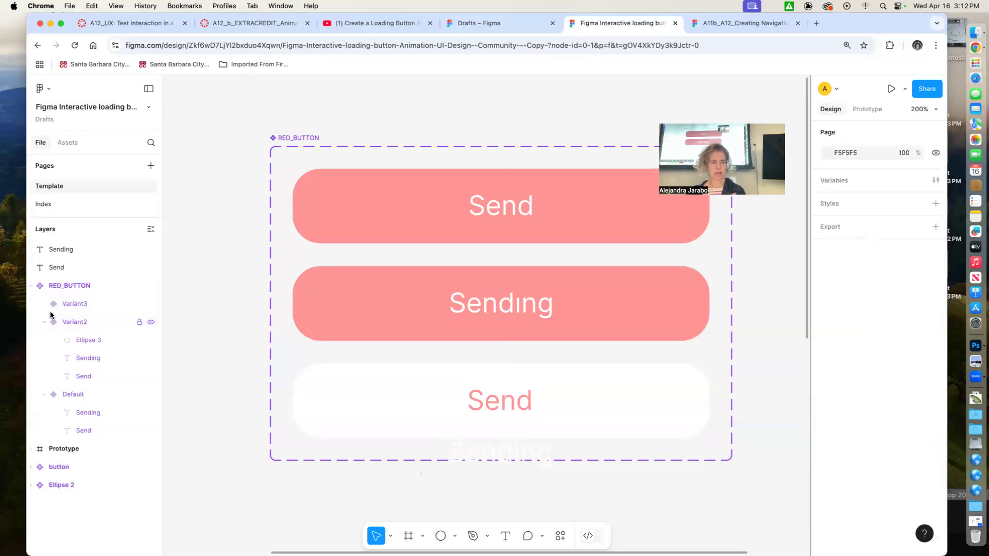
Step: Nest the two loose "Sending" and "Send" text layers inside the Variant3 component
left_click(62, 251)
left_click(56, 268)
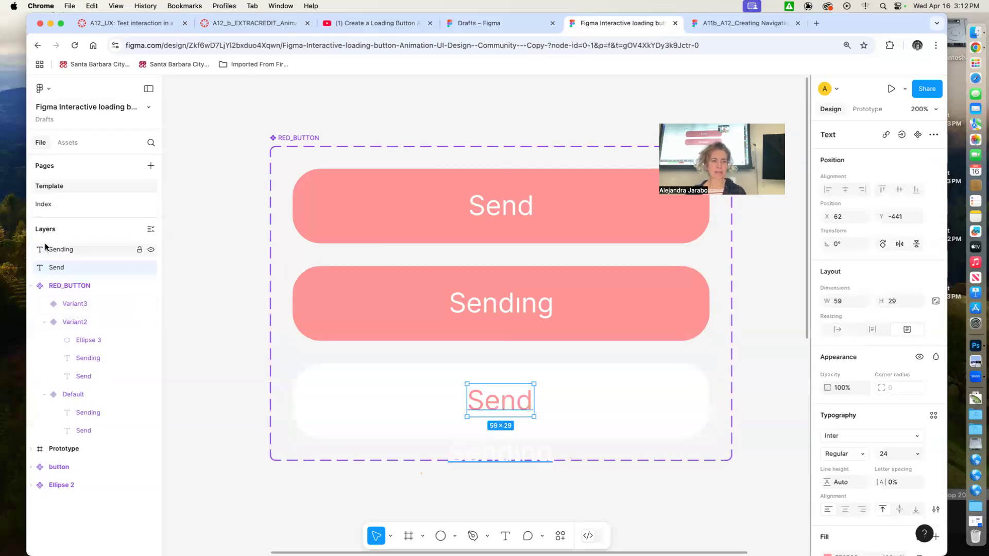
left_click(50, 249, "shift")
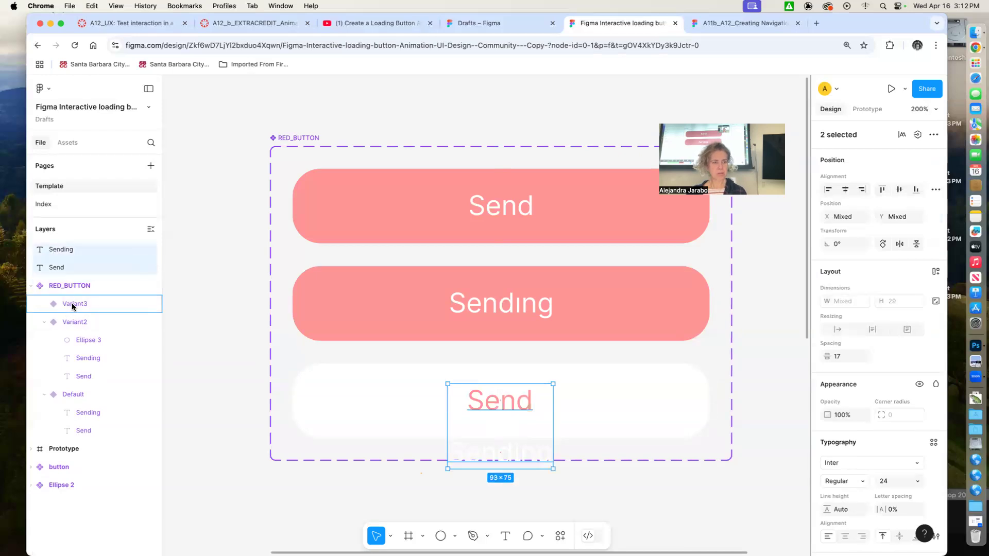
left_click_drag(73, 307, 73, 306)
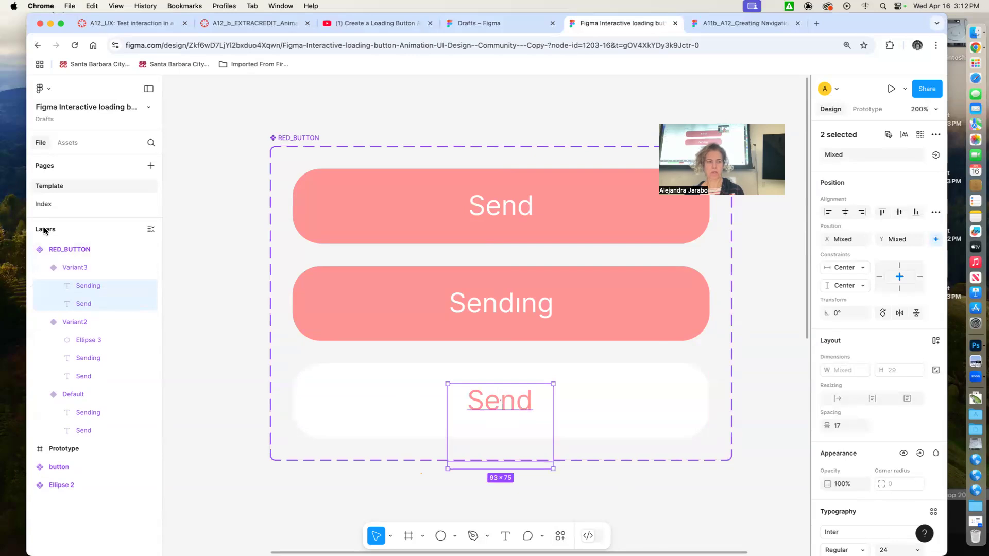
Step: Check the nested layers of Variant3, Variant2 and Default, including the Default variant's "Send" and "Sending" texts
left_click(81, 268)
left_click(76, 321)
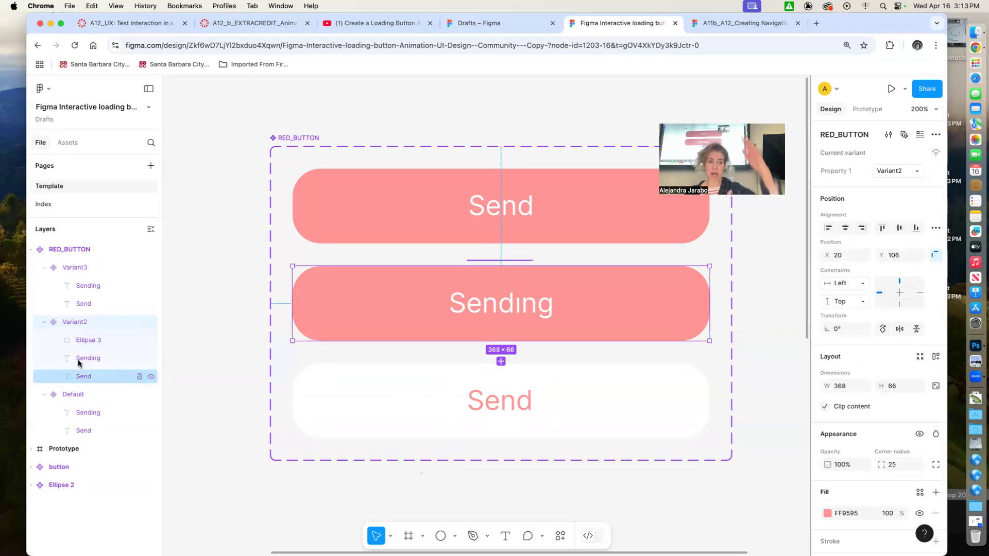
left_click(67, 394)
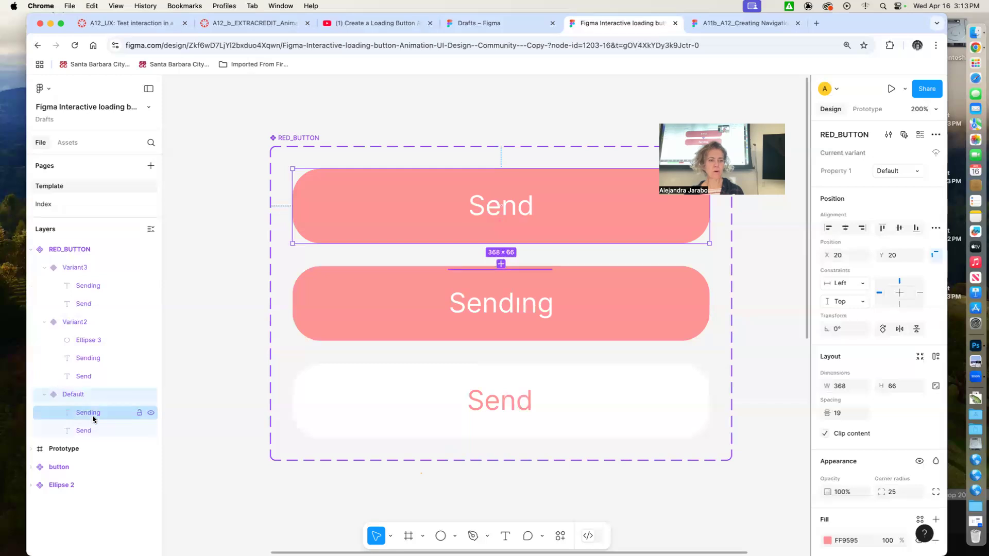
left_click(84, 432)
left_click(93, 412)
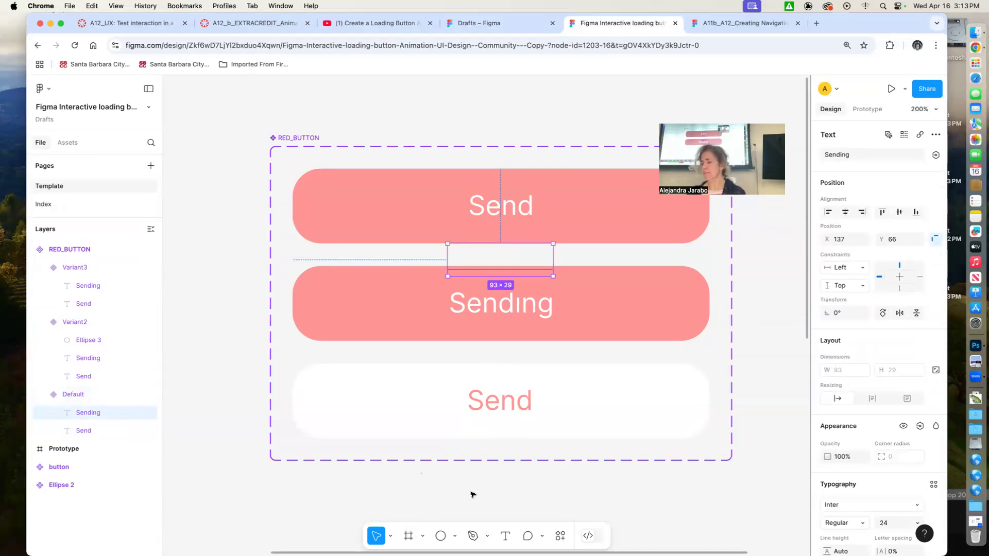
left_click(767, 361)
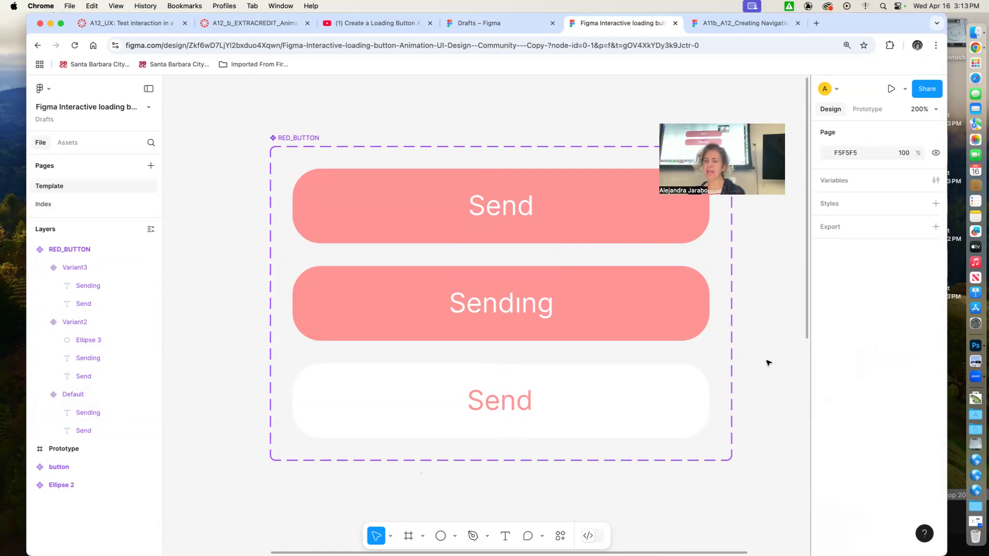
Step: Add an on-click prototype interaction that changes the Default variant to Variant2, and set its animation to Smart animate
left_click_drag(771, 354, 663, 318)
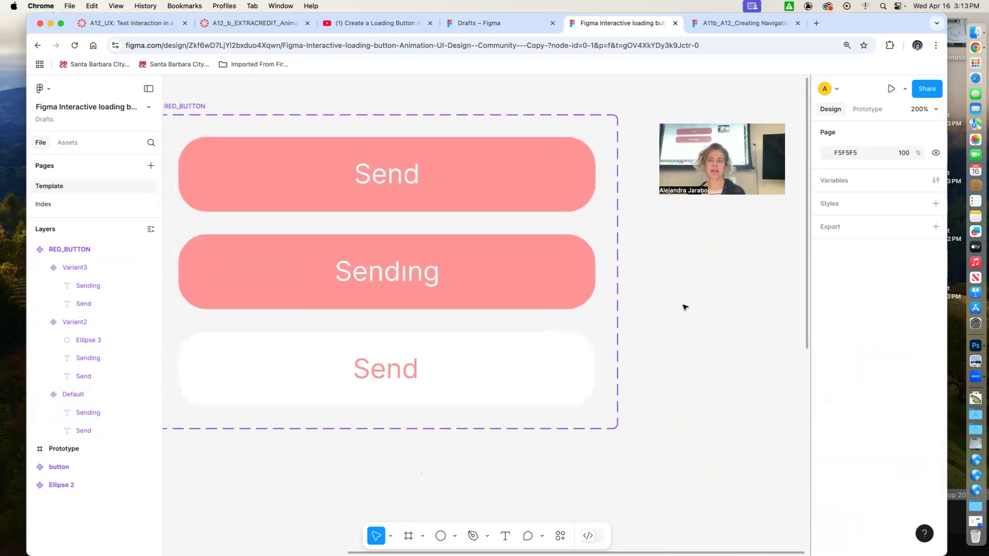
left_click(865, 110)
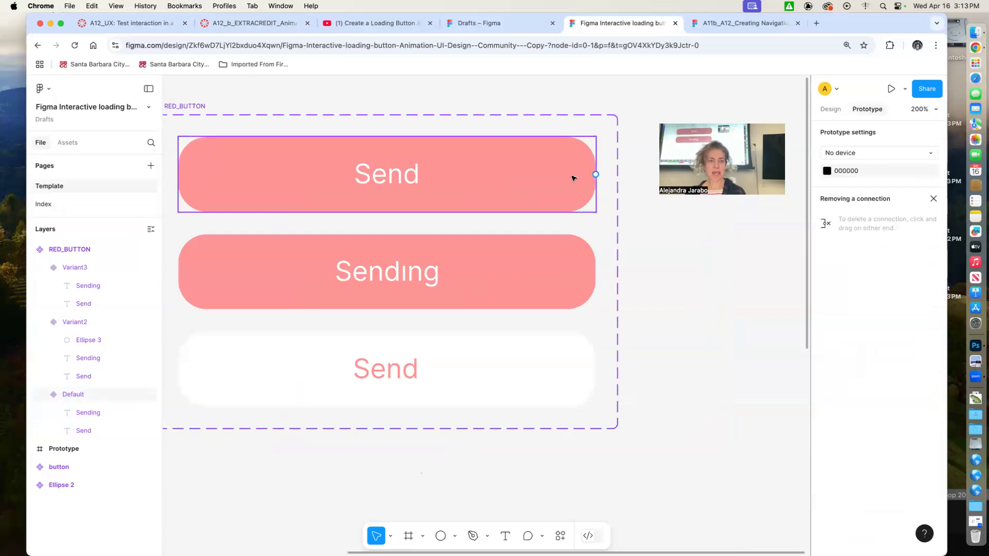
left_click(595, 175)
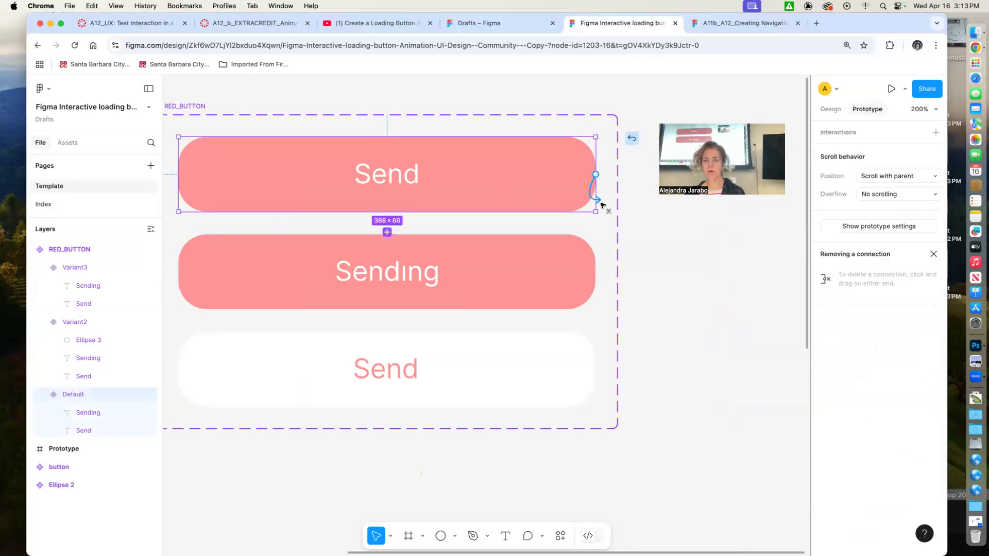
left_click_drag(543, 237, 532, 229)
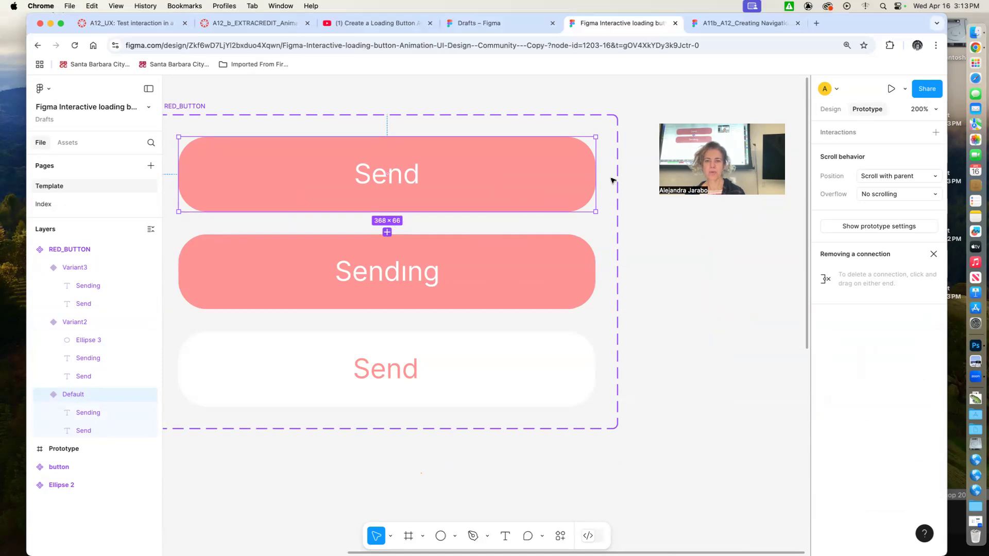
left_click_drag(596, 174, 596, 260)
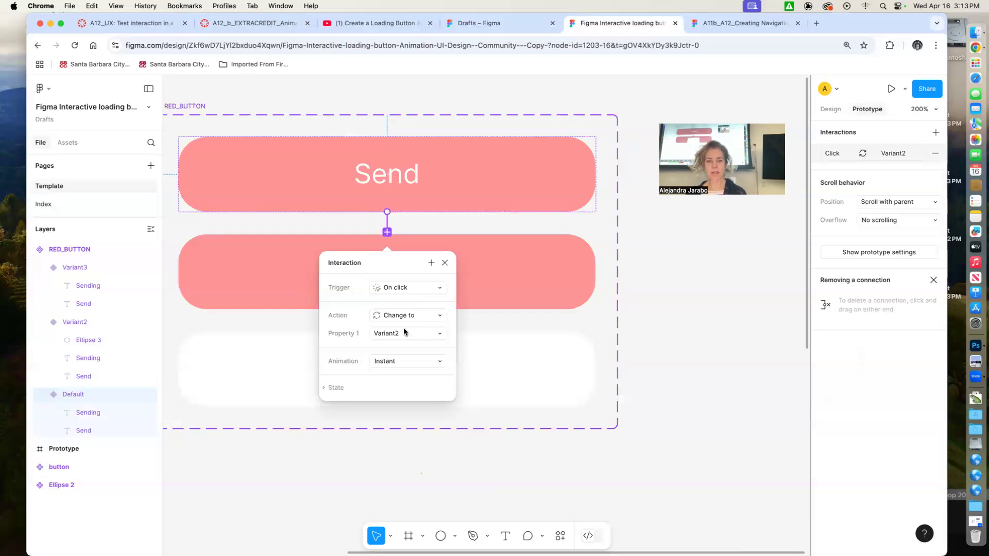
left_click(397, 360)
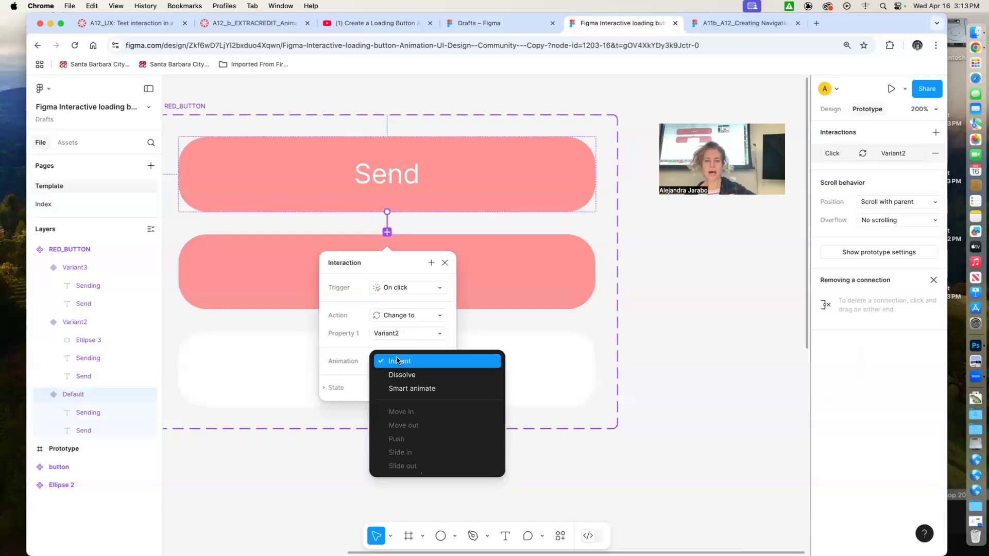
left_click(412, 389)
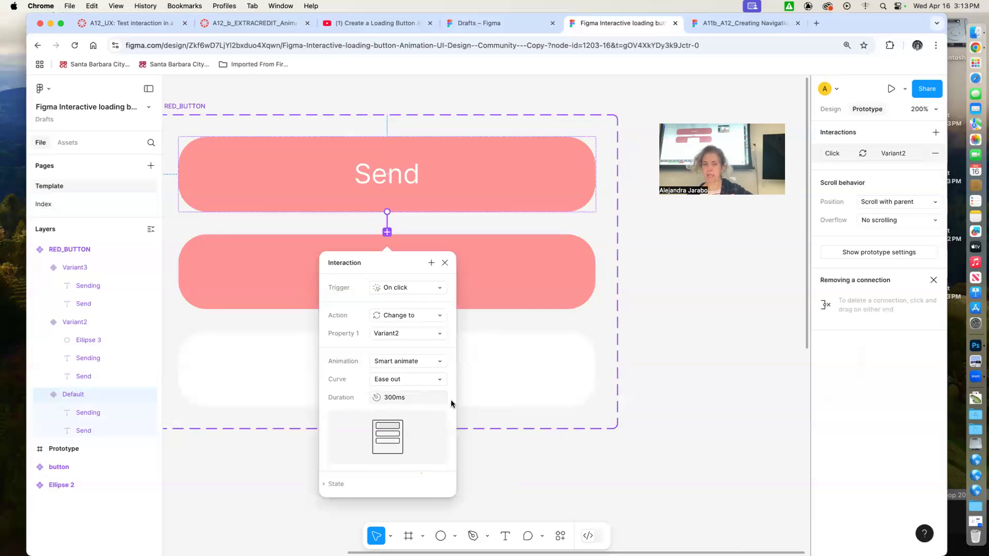
left_click(791, 405)
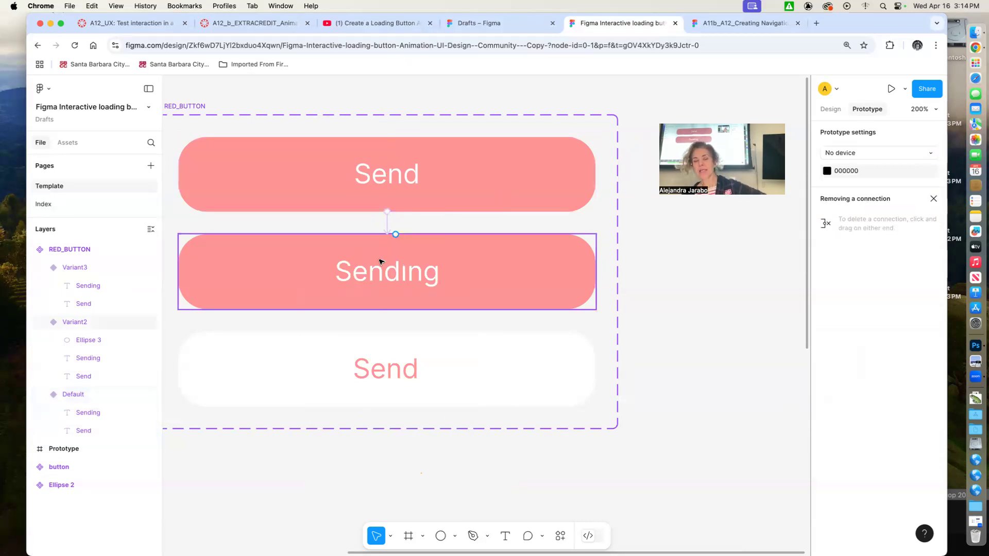
Step: Connect Variant2 to Variant3 with a change-to prototype interaction
left_click(595, 272)
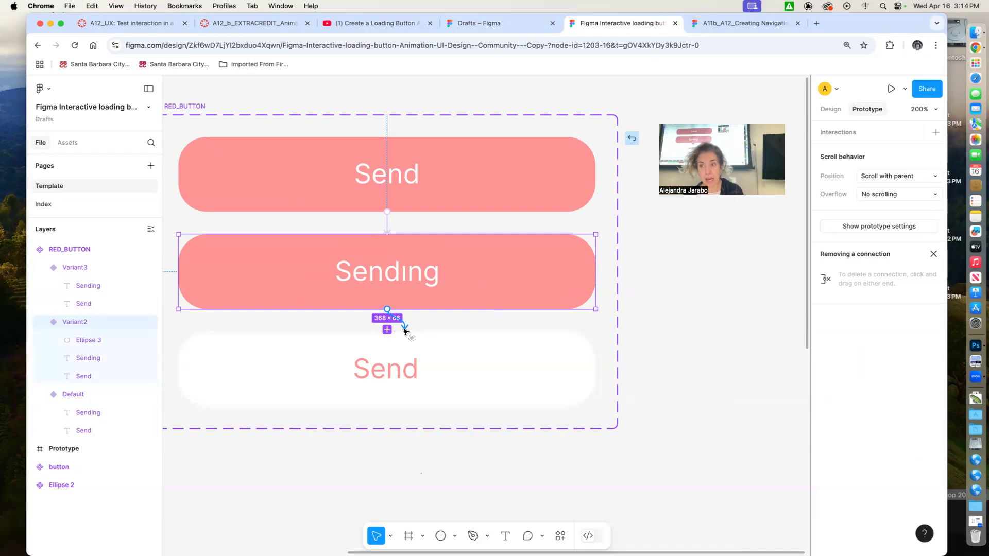
left_click_drag(405, 332, 405, 333)
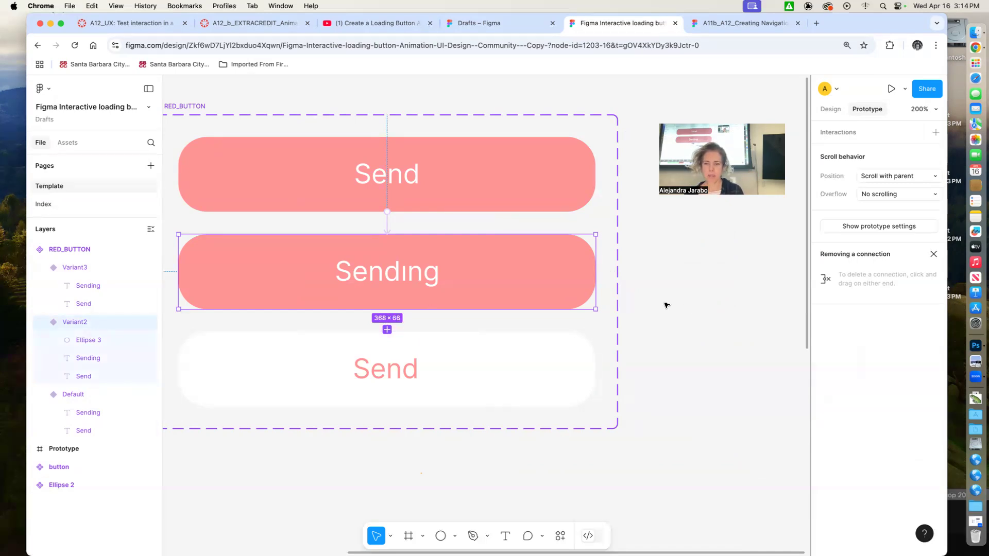
left_click_drag(595, 271, 523, 338)
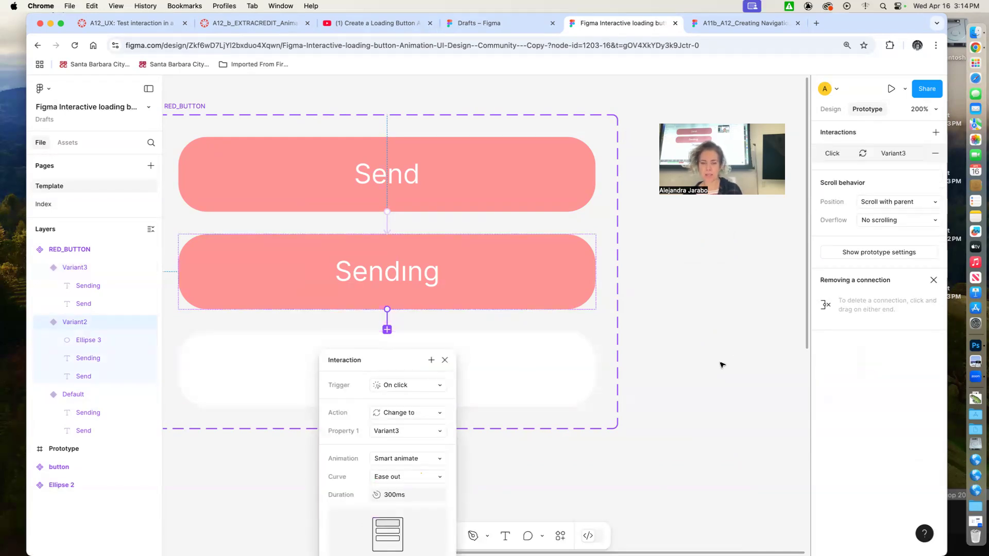
Step: Change the trigger of the Variant2-to-Variant3 interaction to After delay and set the delay to 500 ms
left_click_drag(718, 367, 740, 265)
left_click(424, 281)
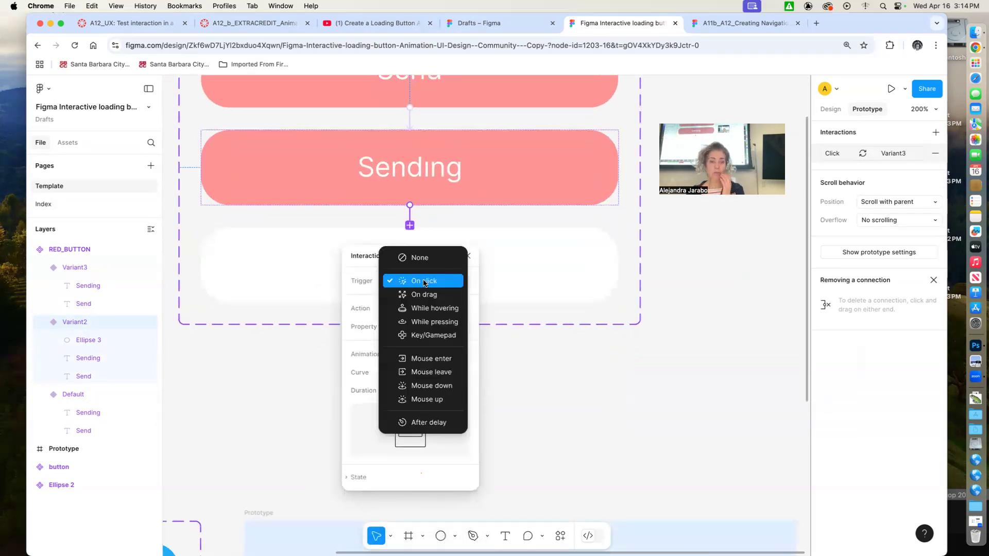
left_click(431, 423)
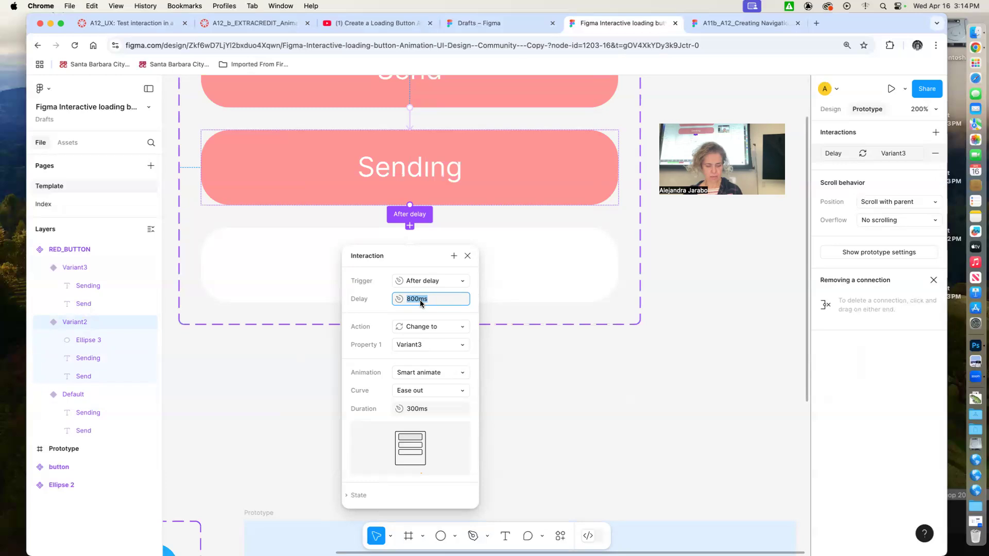
type("500")
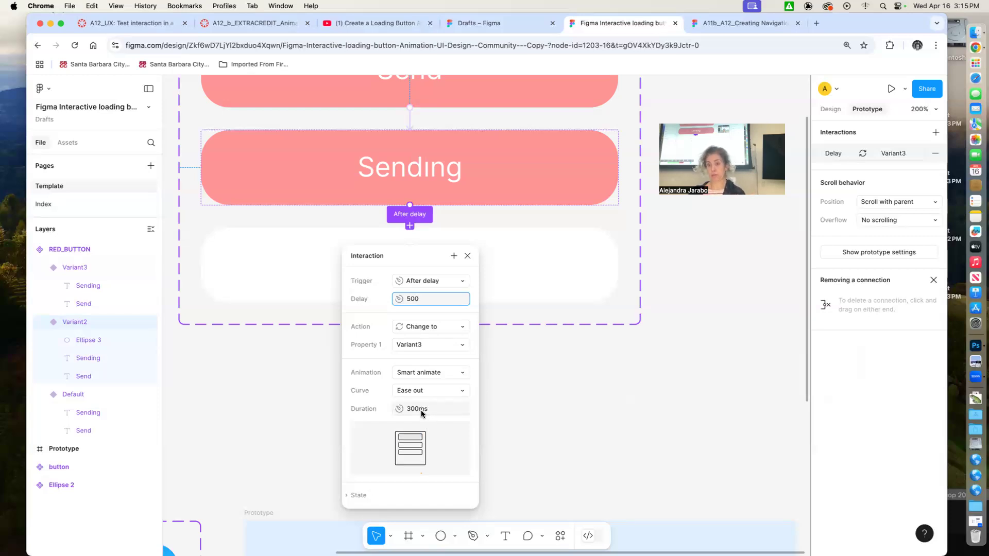
left_click(650, 418)
Step: Draw a new frame about 367 × 265 on the empty canvas beside the RED_BUTTON component set
left_click_drag(783, 318, 589, 397)
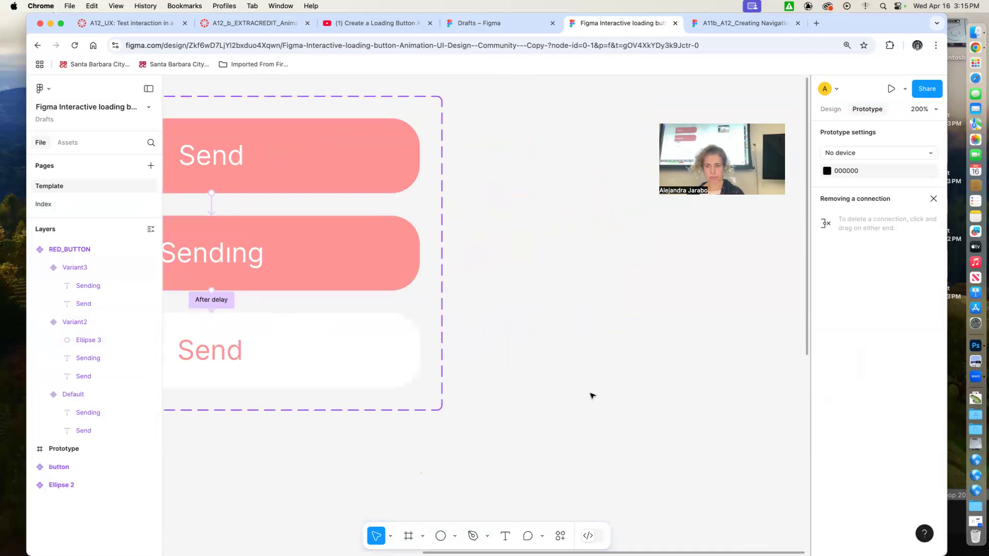
key("shift+0")
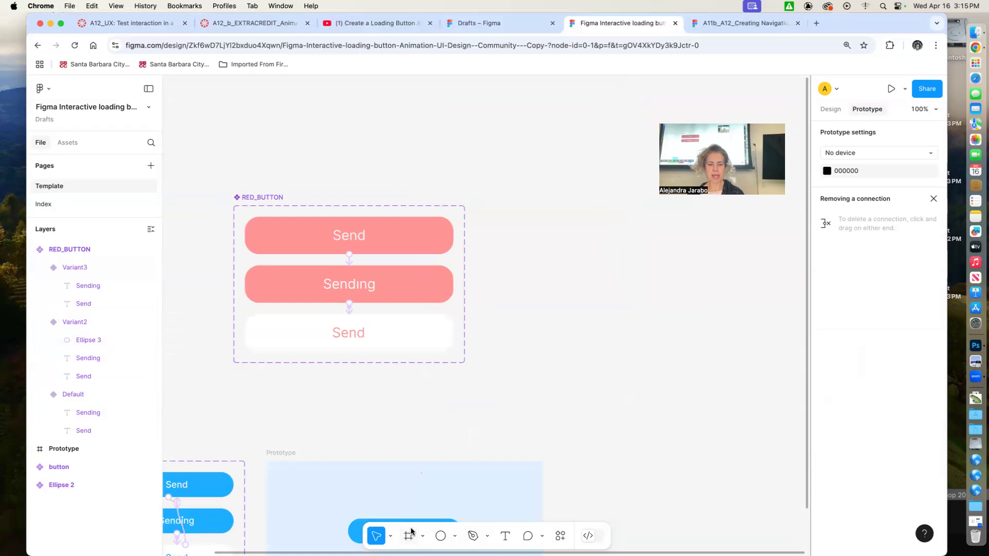
key("f")
left_click_drag(535, 217, 742, 367)
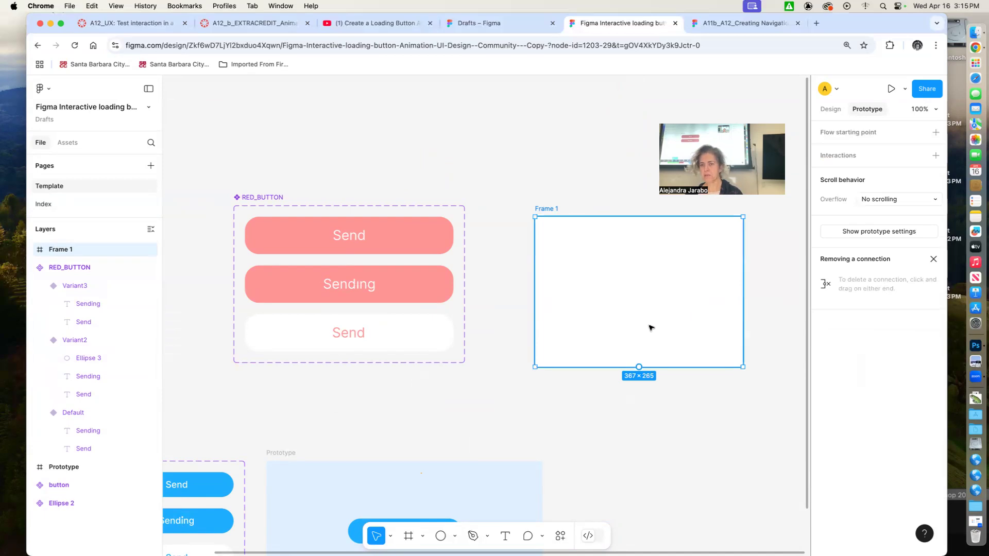
Step: Fill the new frame with the page's light blue DFF0FF
left_click(830, 108)
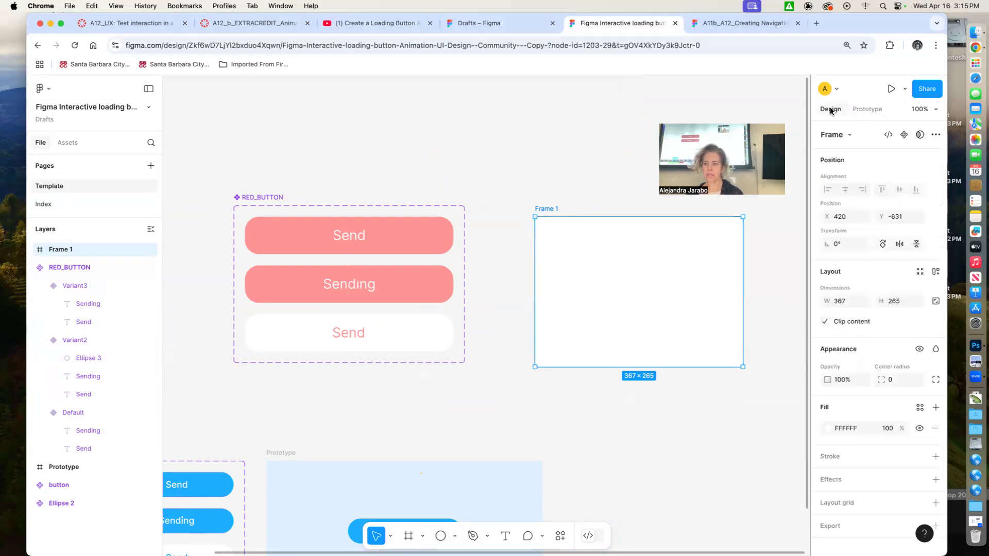
left_click(828, 428)
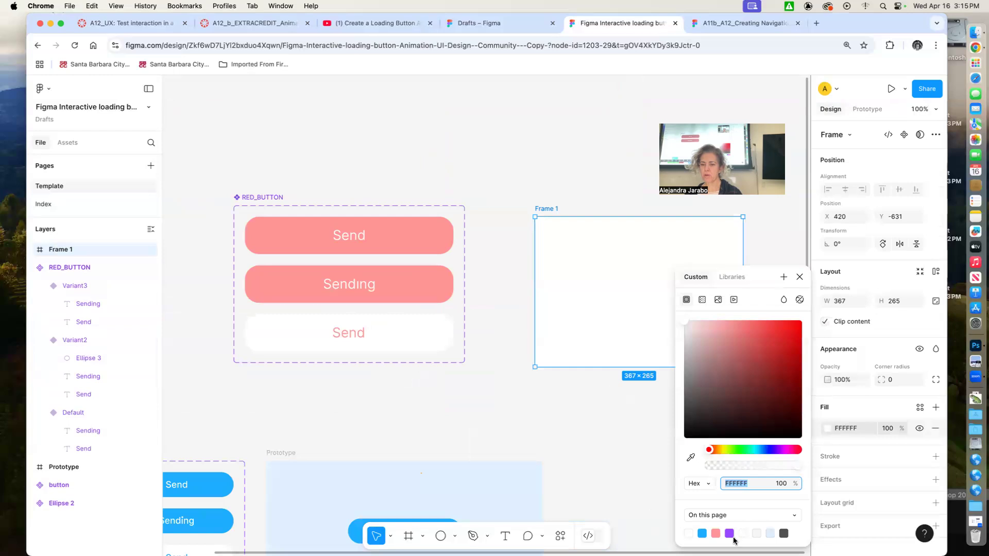
left_click(771, 533)
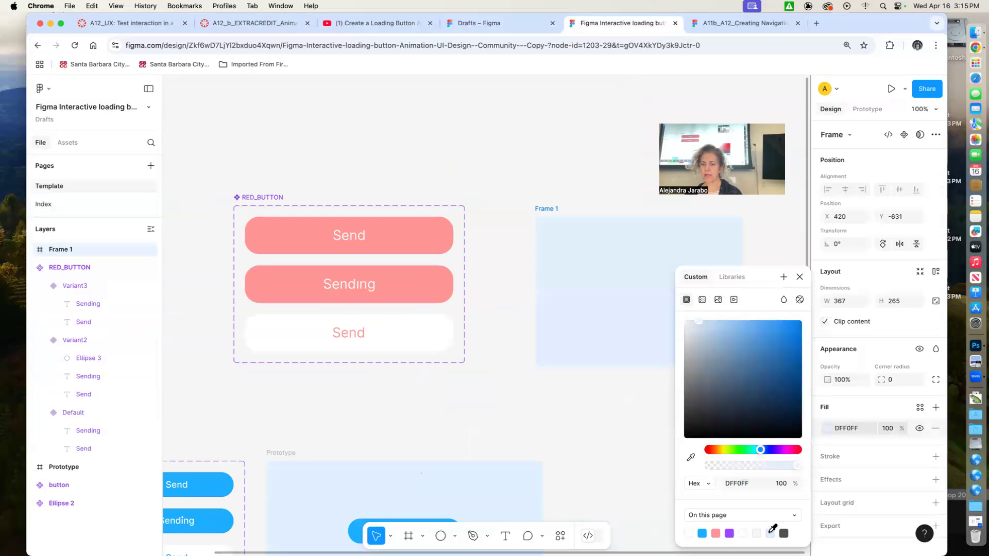
left_click(590, 468)
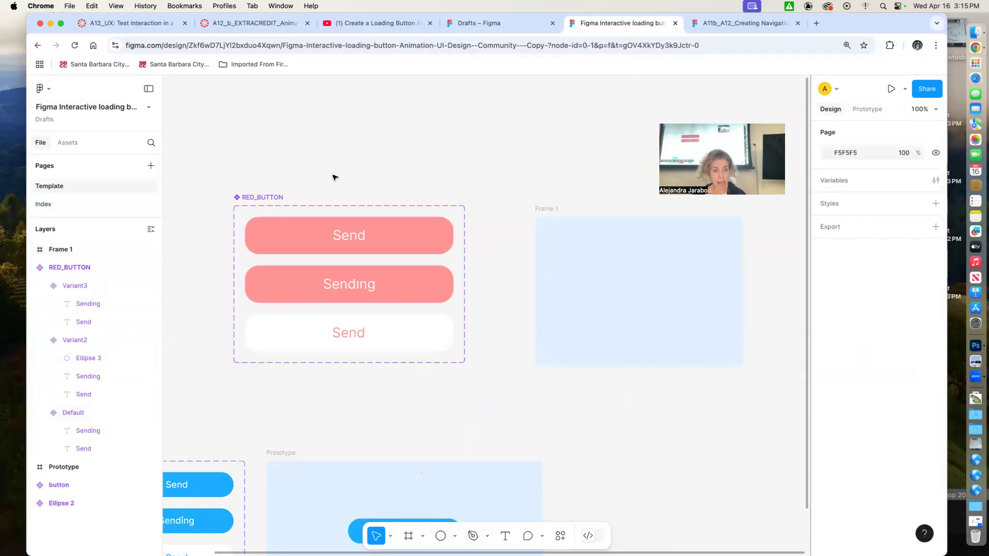
Step: Insert a RED_BUTTON instance from the file's own components and place it over the light blue Frame 1
left_click(63, 142)
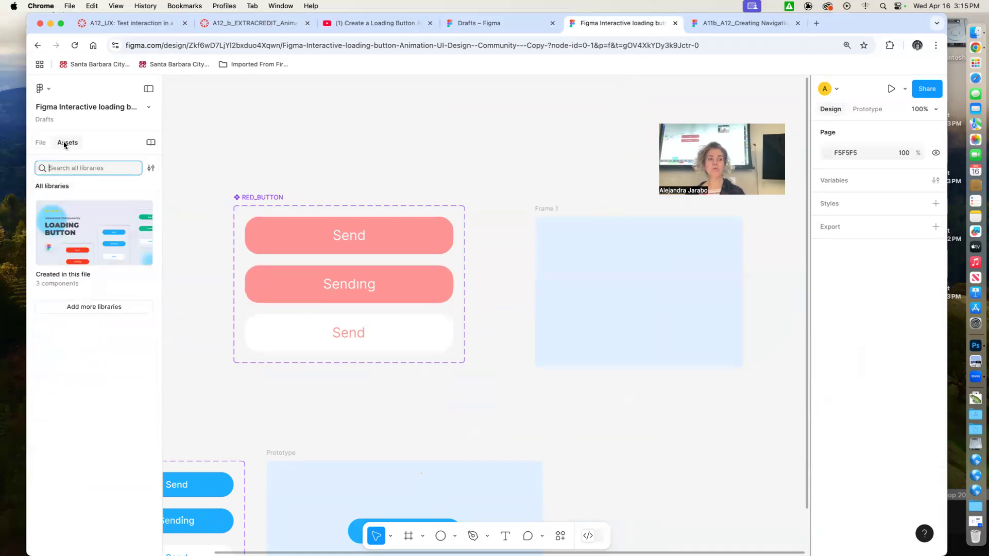
left_click(50, 183)
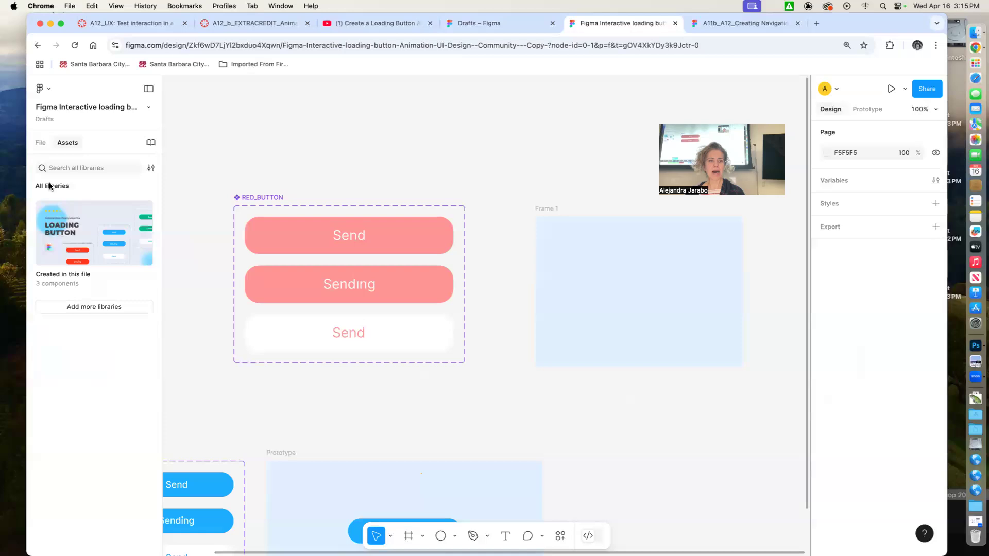
left_click(60, 278)
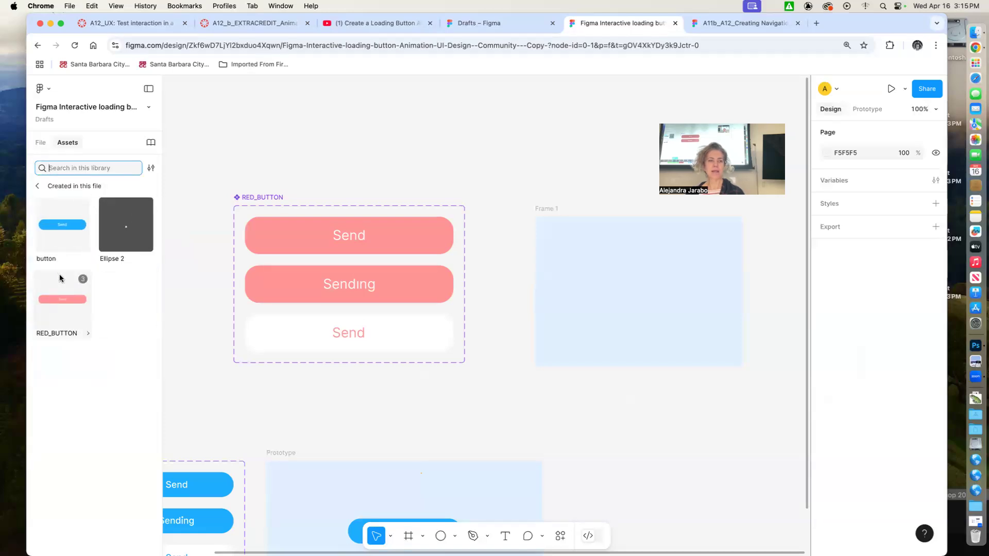
left_click(56, 302)
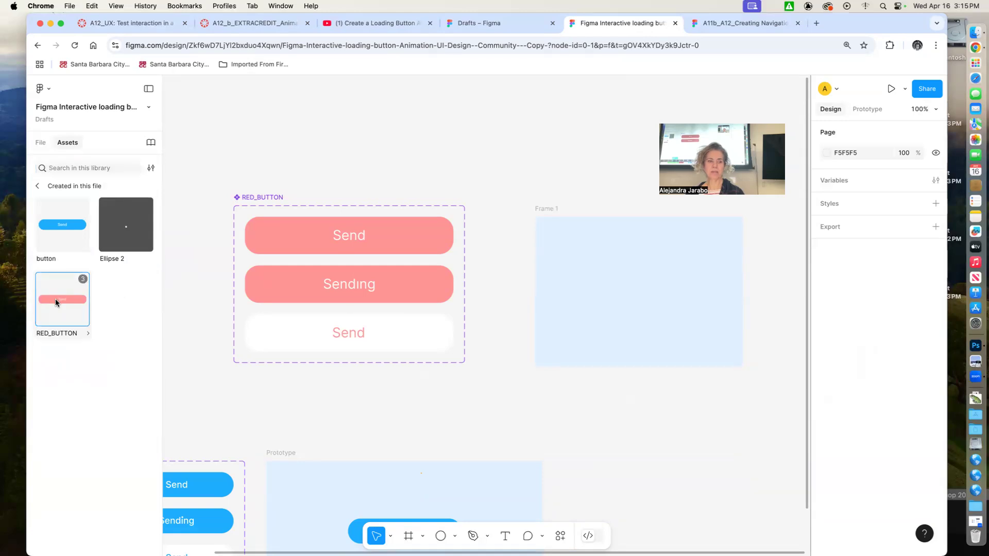
left_click(291, 316)
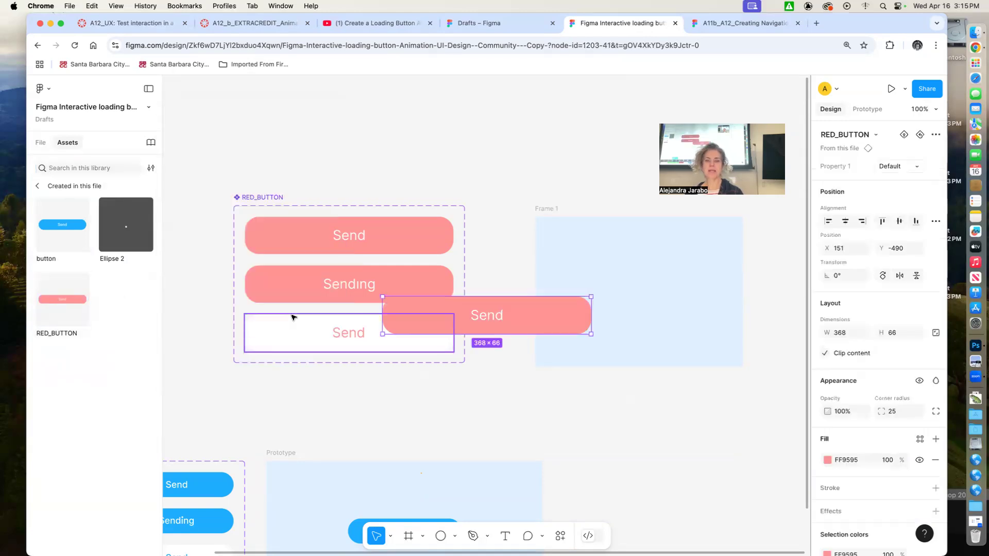
left_click_drag(554, 311, 714, 272)
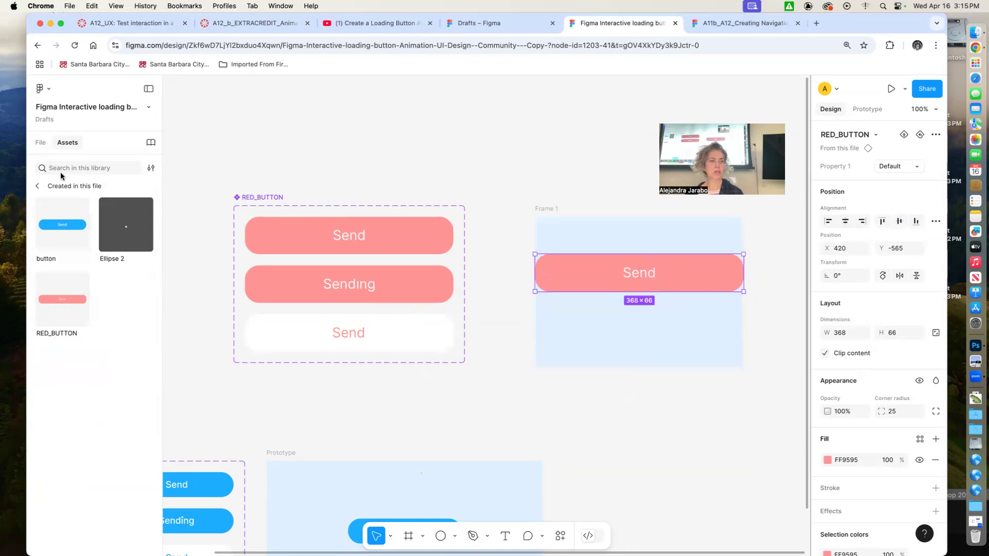
Step: Nest the RED_BUTTON instance inside Frame 1 in the layer hierarchy
left_click(50, 139)
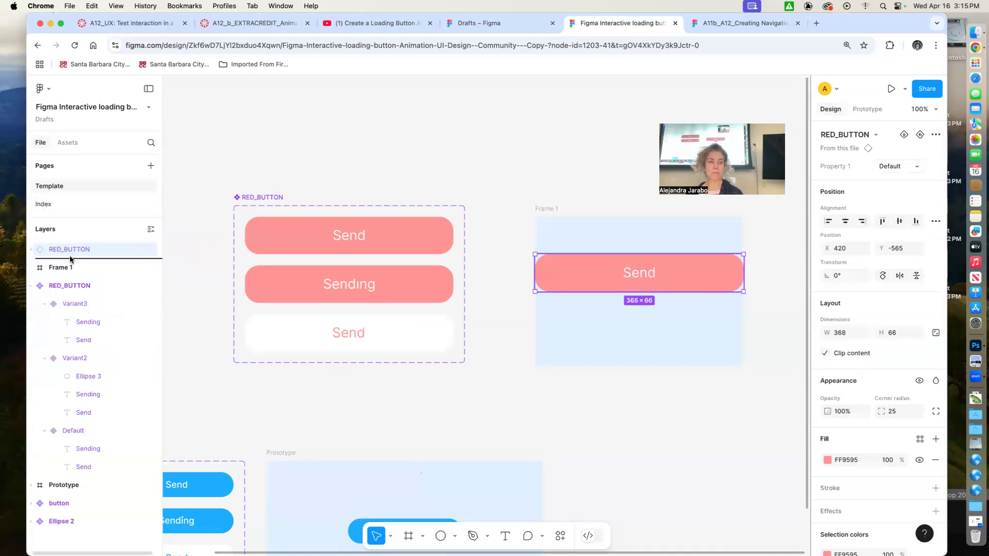
left_click_drag(64, 269, 64, 269)
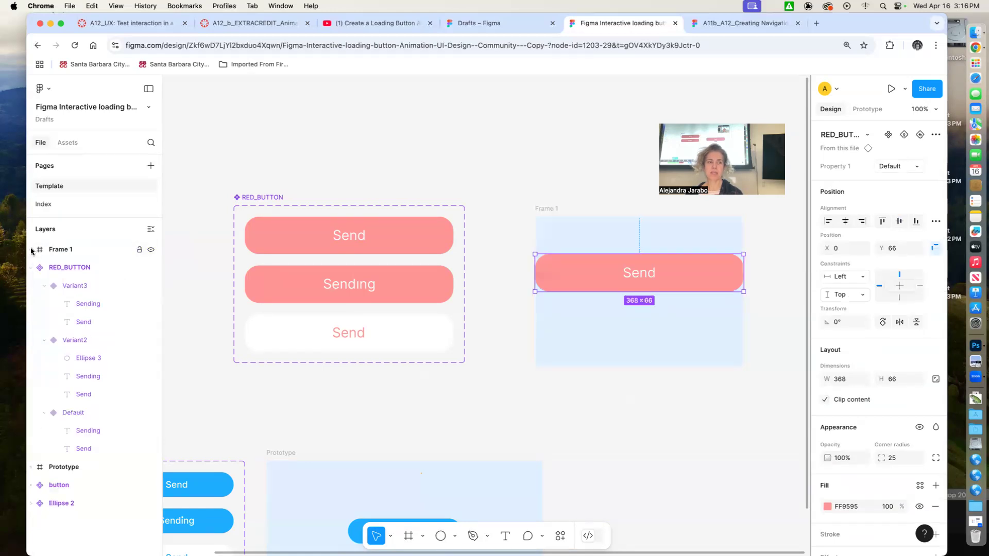
left_click(700, 348)
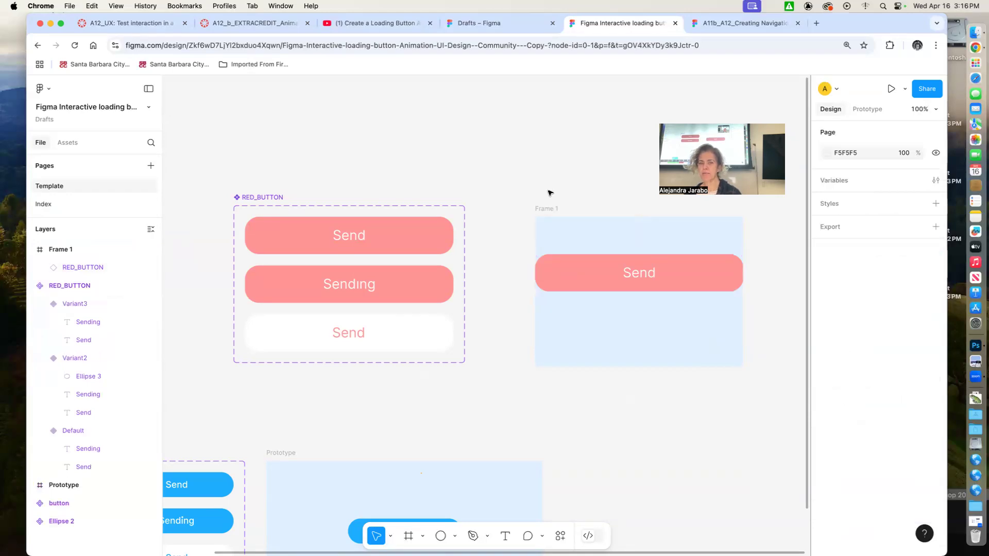
Step: Widen Frame 1 on both sides of the button to about 413 × 263
left_click(545, 209)
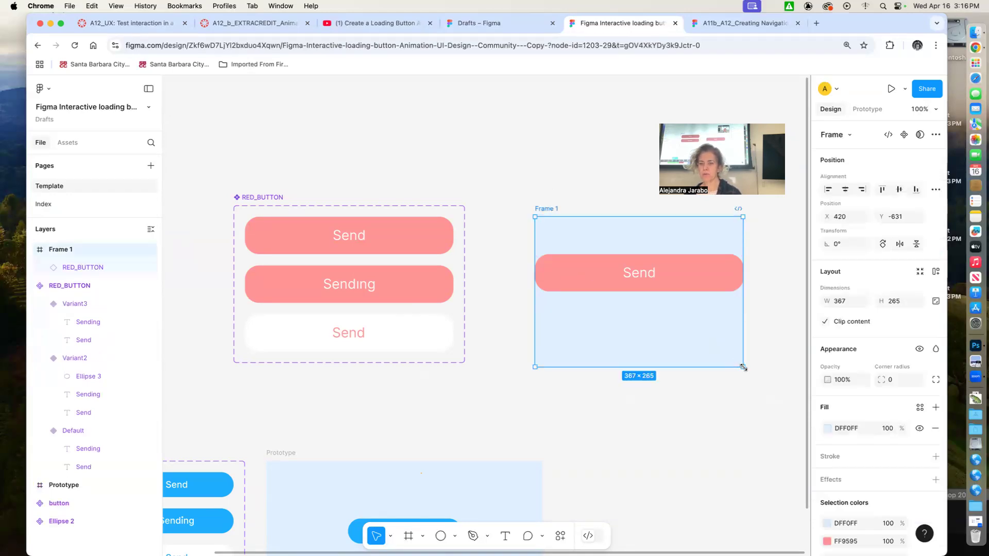
left_click_drag(743, 367, 756, 366)
left_click_drag(534, 366, 522, 366)
Step: Center the RED_BUTTON instance horizontally and vertically within Frame 1
left_click(679, 279)
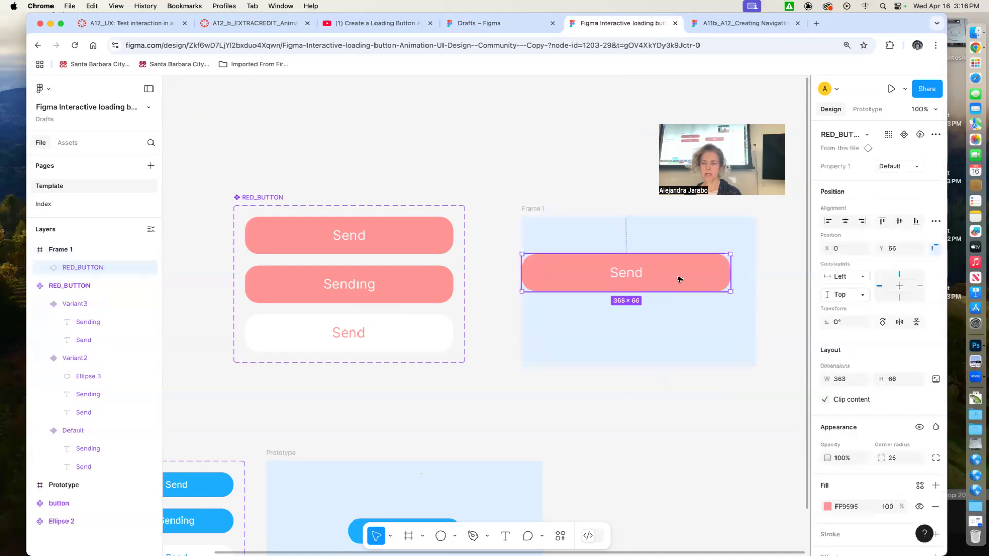
left_click(846, 221)
left_click(899, 221)
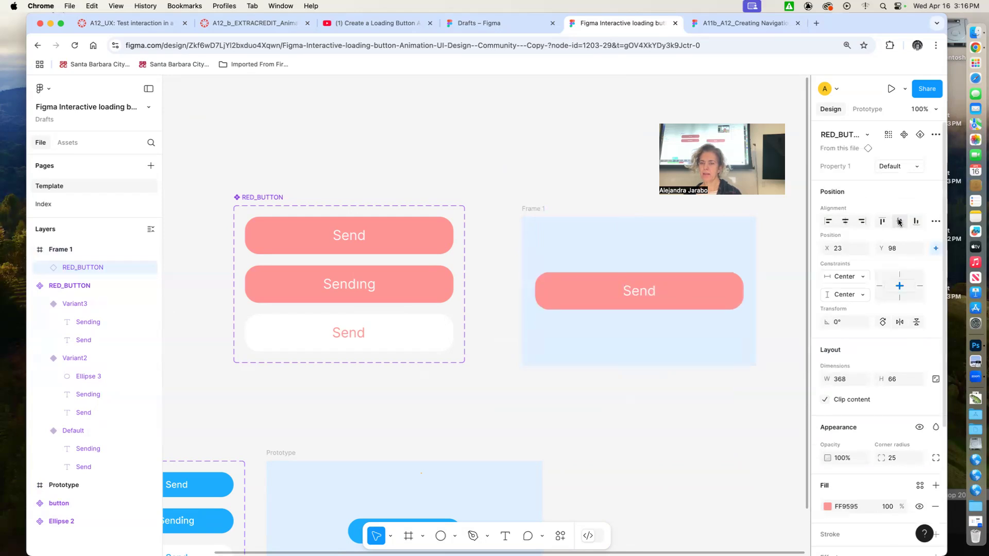
Step: Present Frame 1 as a prototype, test the Send button's animation, and close the preview
left_click(535, 209)
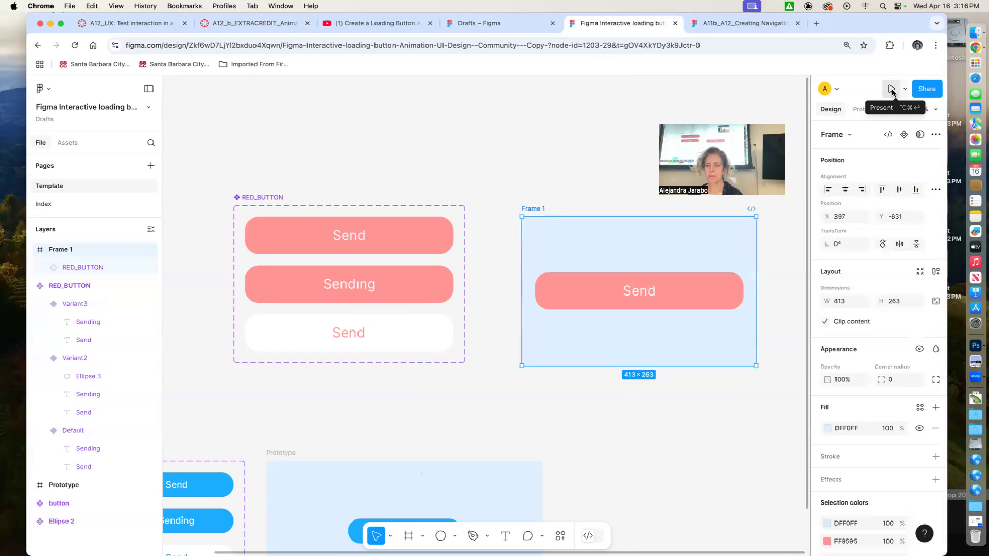
left_click(891, 90)
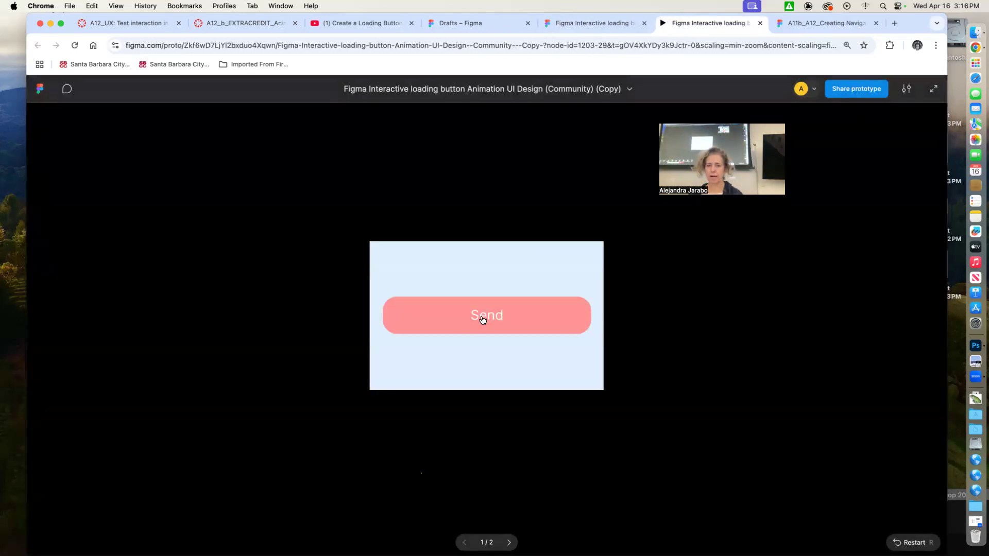
left_click(483, 320)
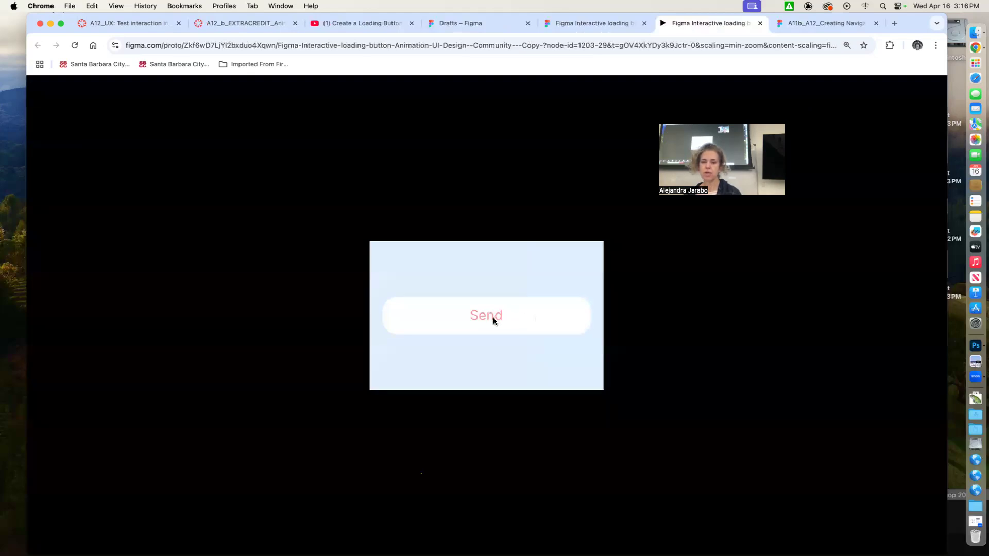
left_click(760, 23)
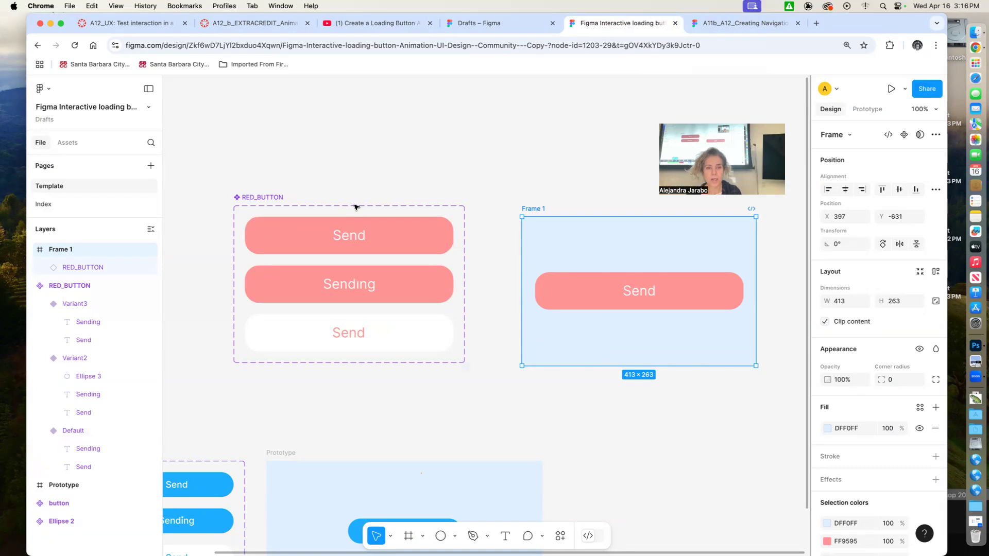
Step: Connect Variant3 back to the Default variant with an On click, Change to interaction using Smart animate
left_click(867, 109)
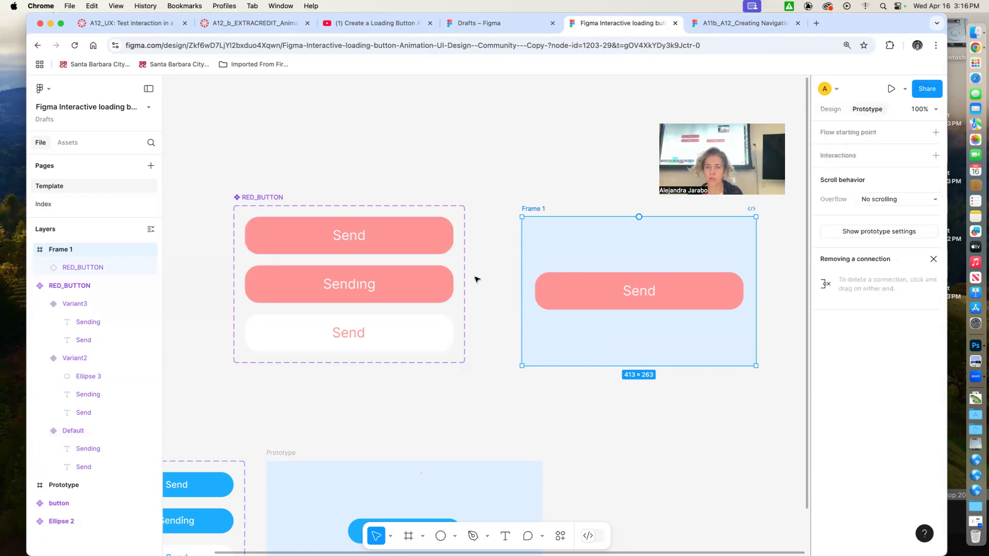
left_click(378, 235)
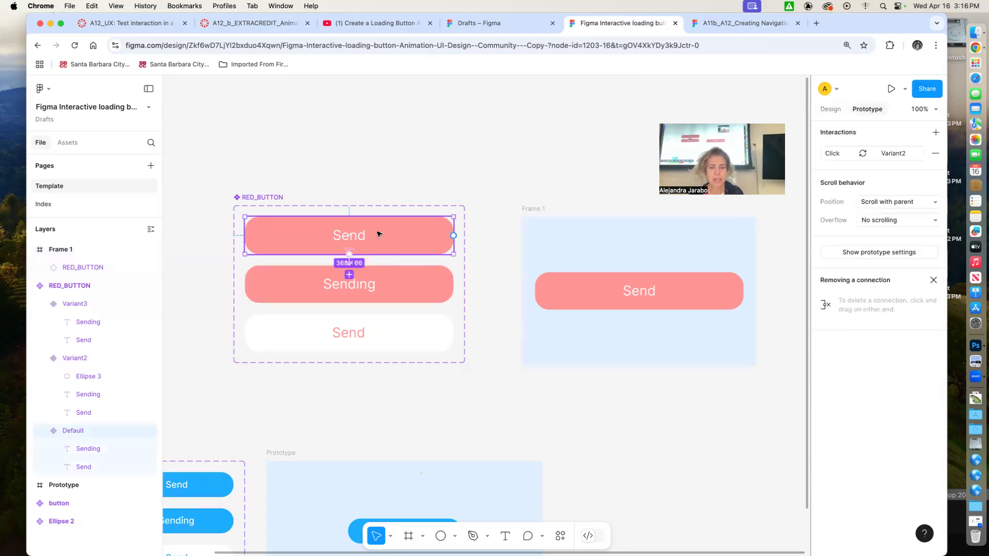
left_click(381, 333)
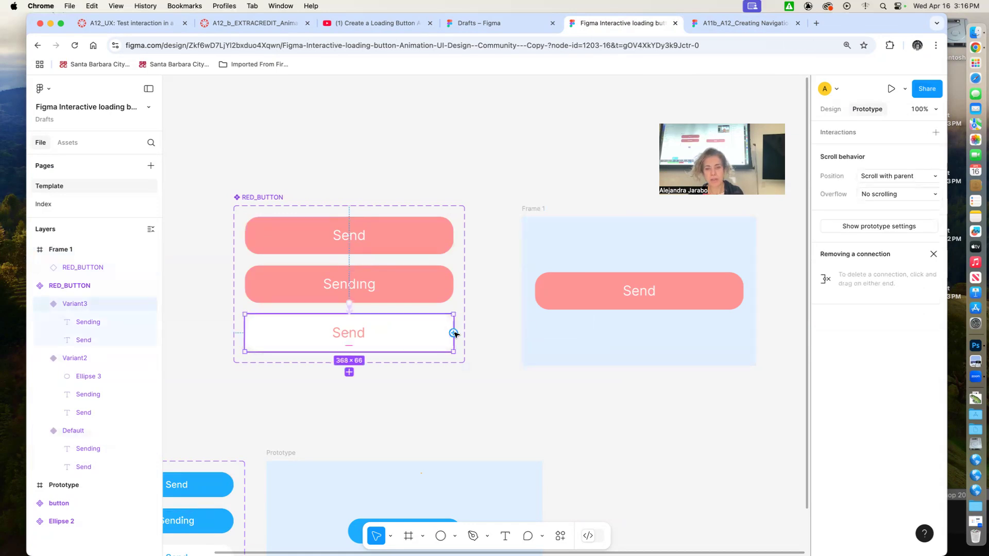
left_click_drag(453, 334, 452, 239)
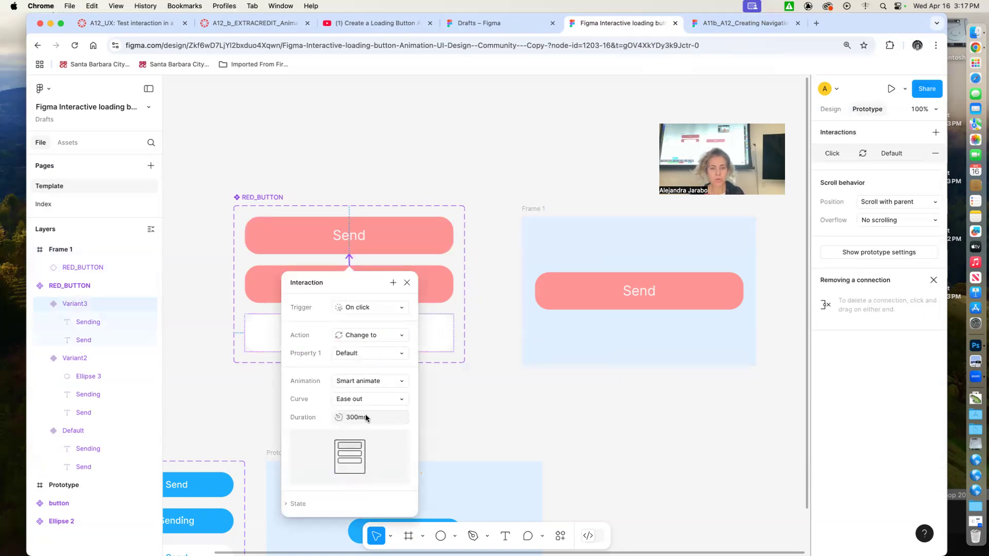
left_click(518, 416)
Step: Set the After delay time of the Variant2-to-Variant3 interaction to 2000 ms
left_click(303, 303)
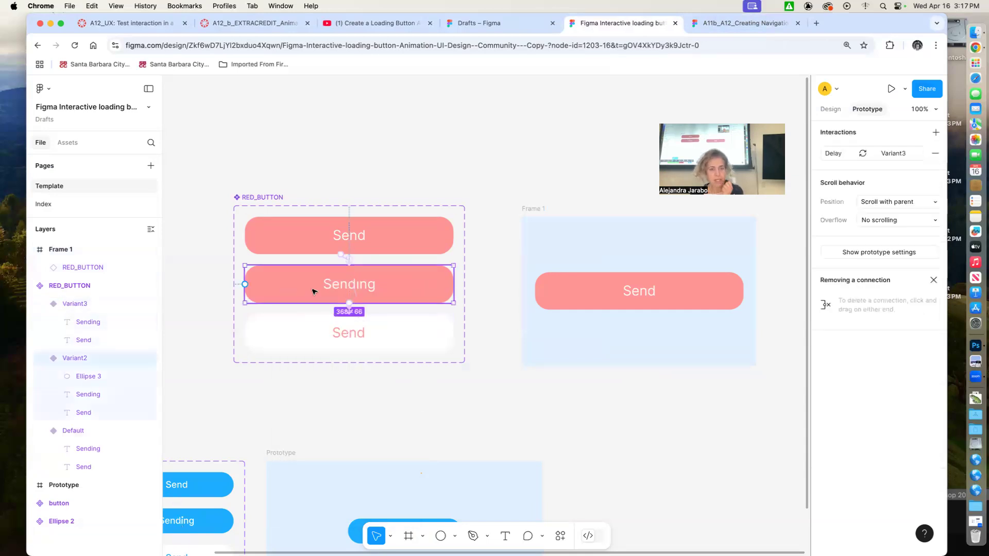
left_click(350, 308)
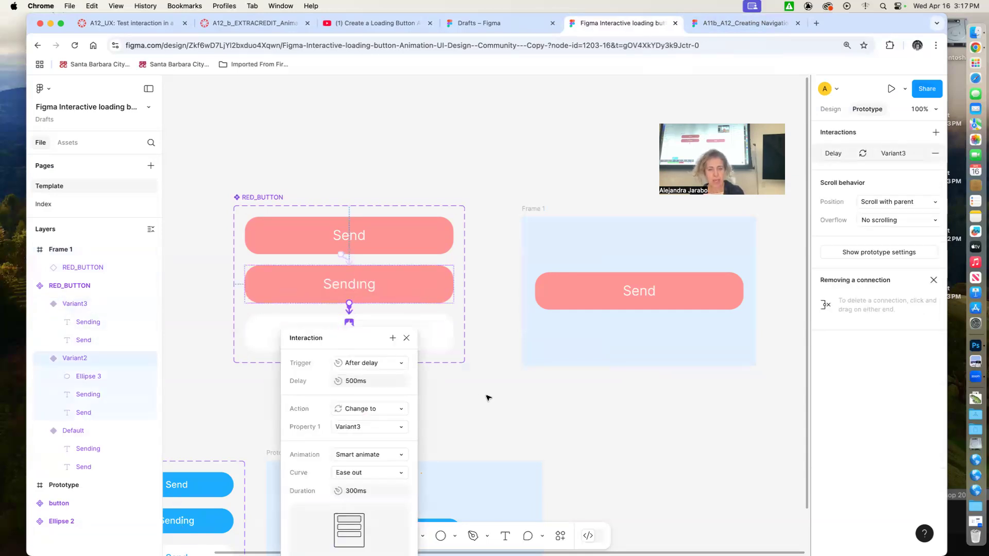
scroll(489, 398, "down", 2)
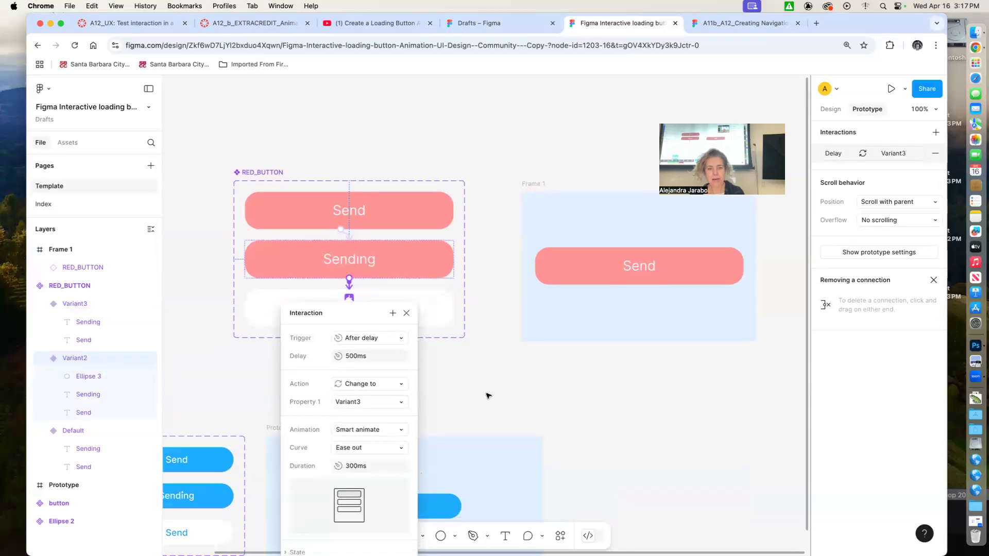
scroll(488, 395, "down", 3)
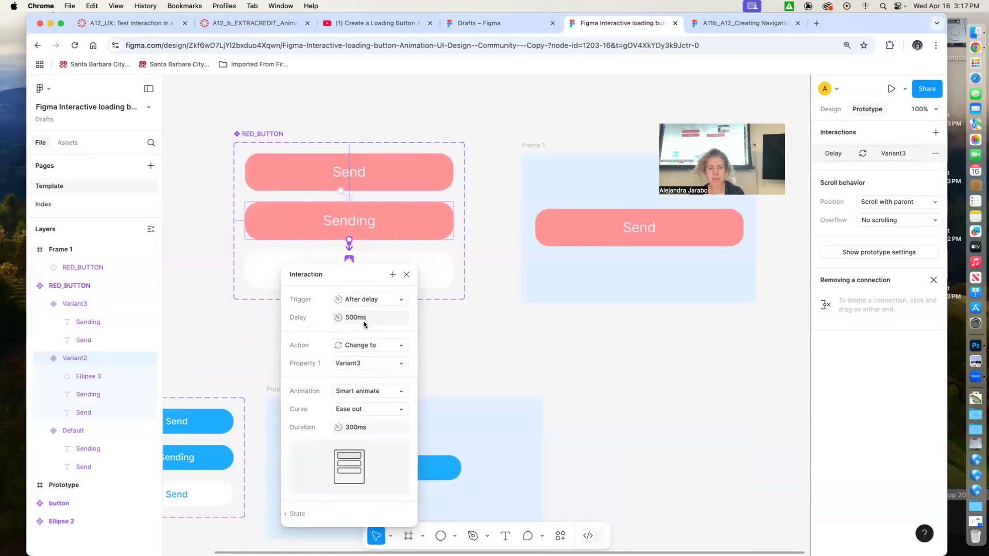
left_click(363, 320)
type("2000")
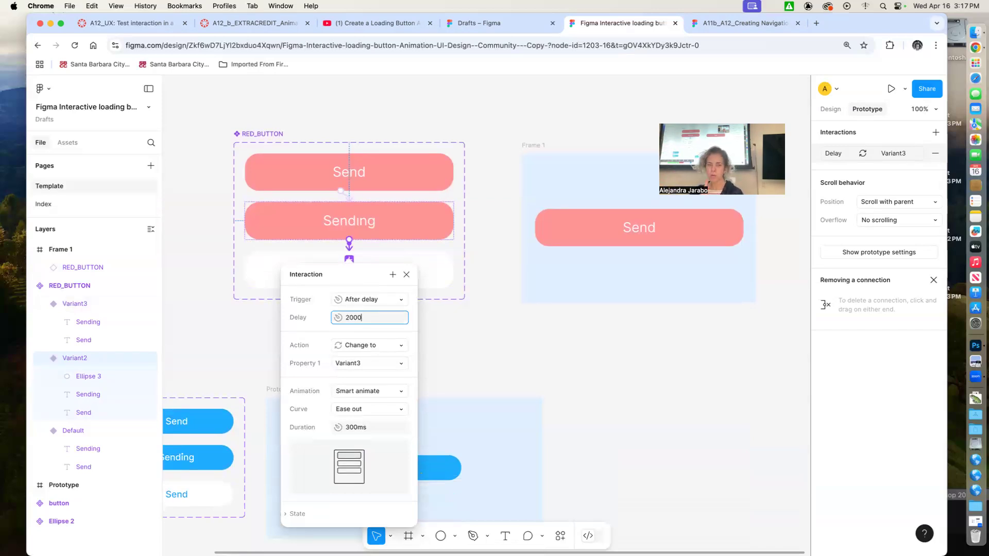
left_click(541, 367)
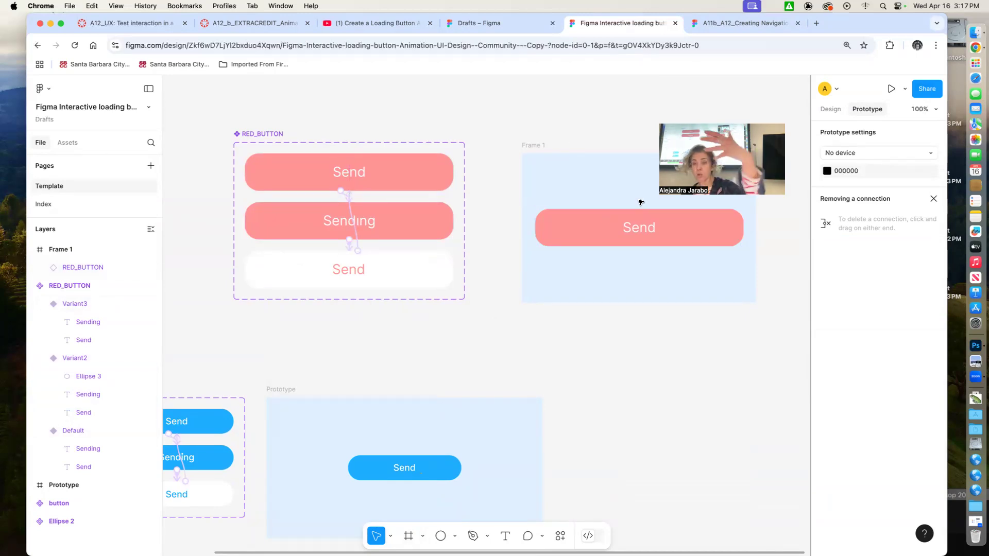
Step: Present Frame 1 again and run the button through its full send-and-return cycle repeatedly to check the timing
left_click(534, 150)
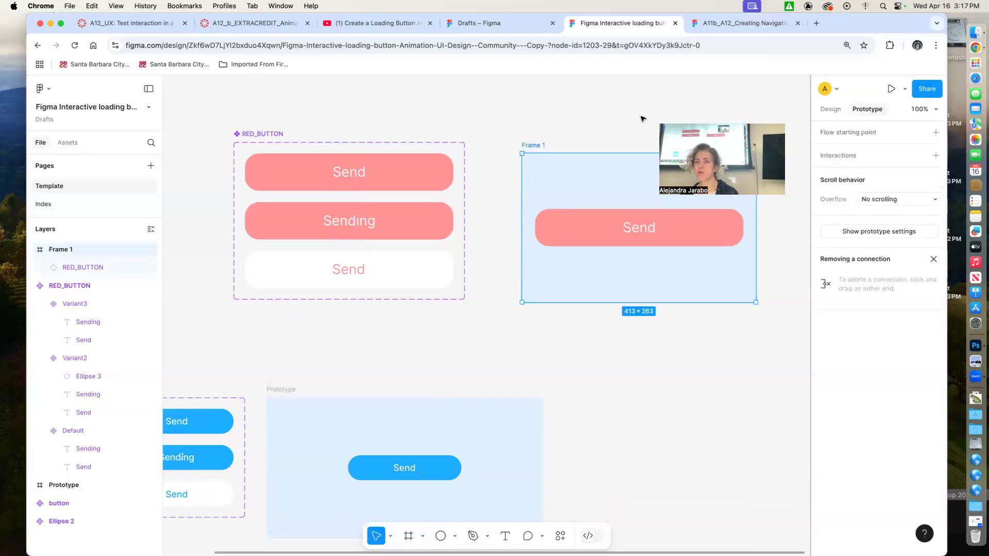
left_click(890, 90)
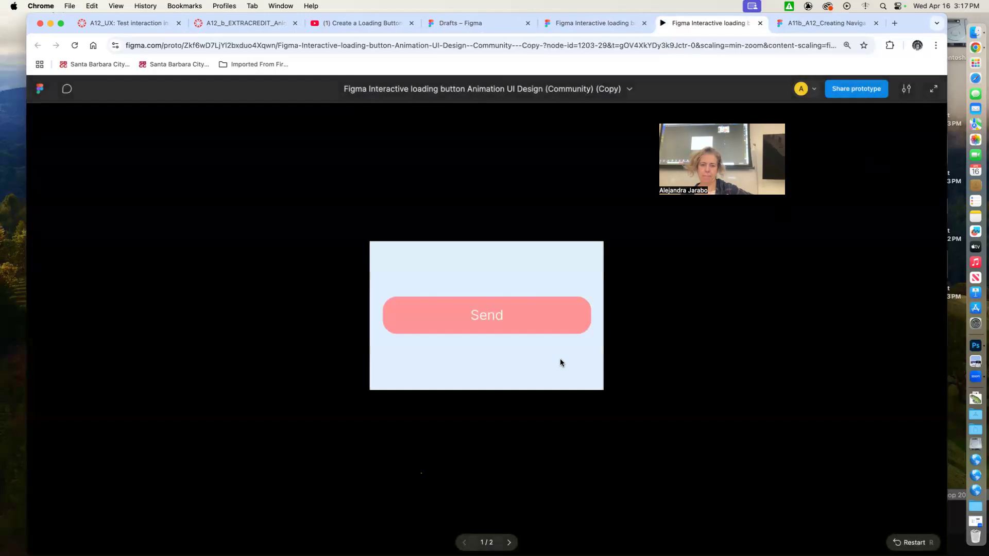
left_click(494, 316)
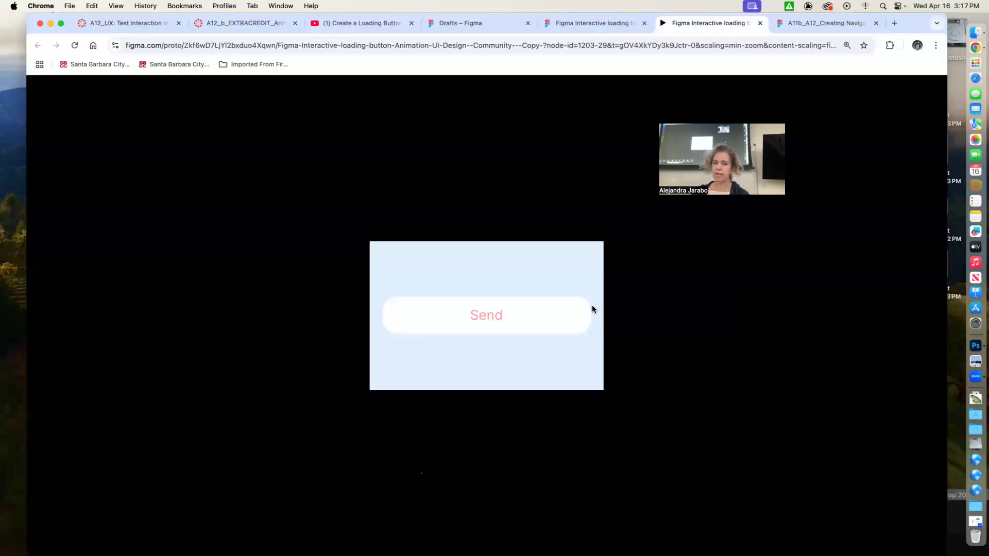
left_click(488, 319)
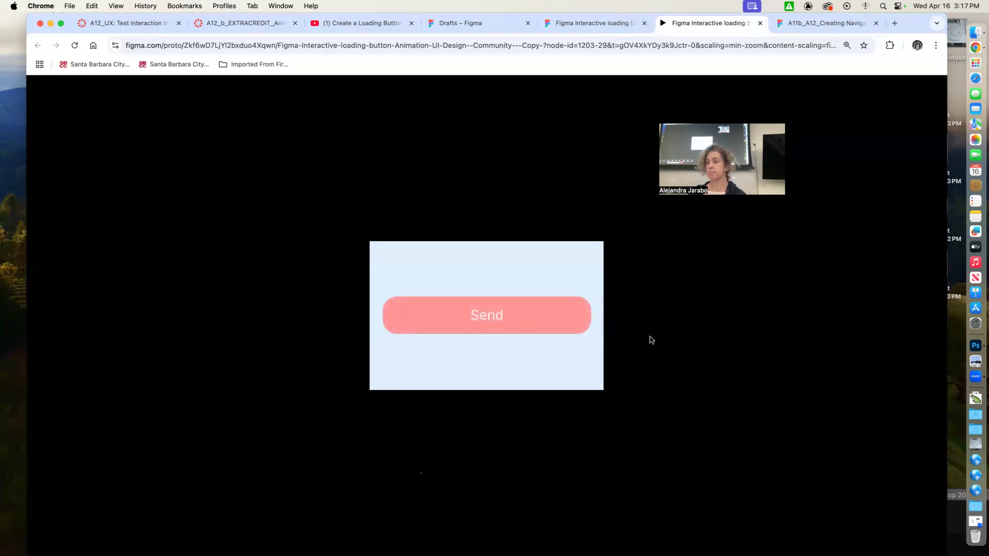
left_click(499, 316)
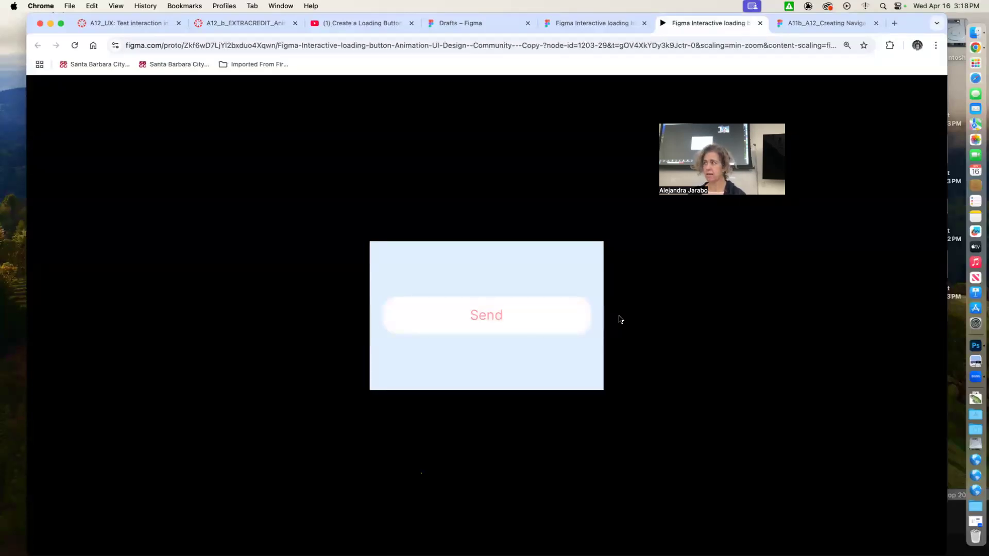
left_click(482, 320)
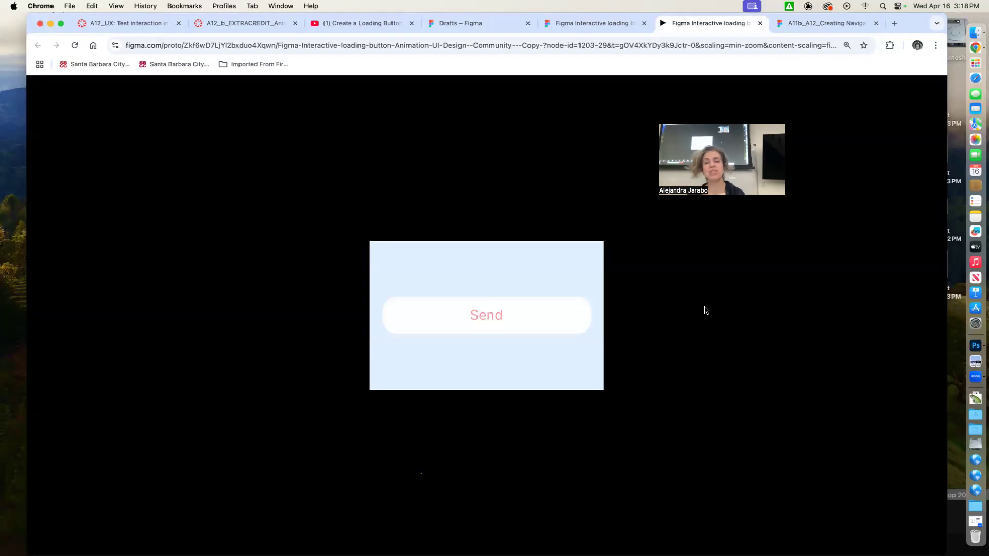
Step: Return to the design file and group Variant2's Ellipse 3, Sending and Send layers together
left_click(587, 23)
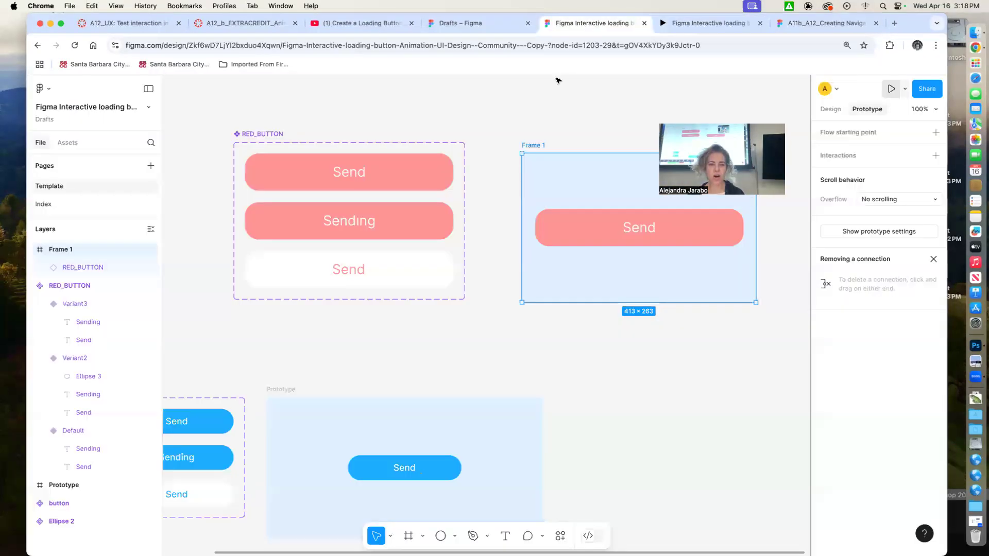
left_click(367, 231)
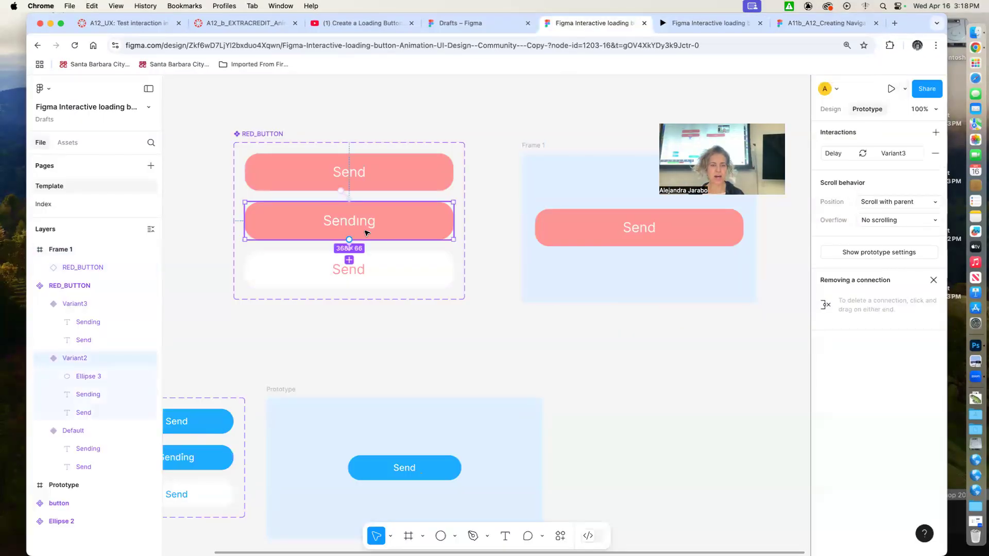
scroll(397, 286, "up", 5)
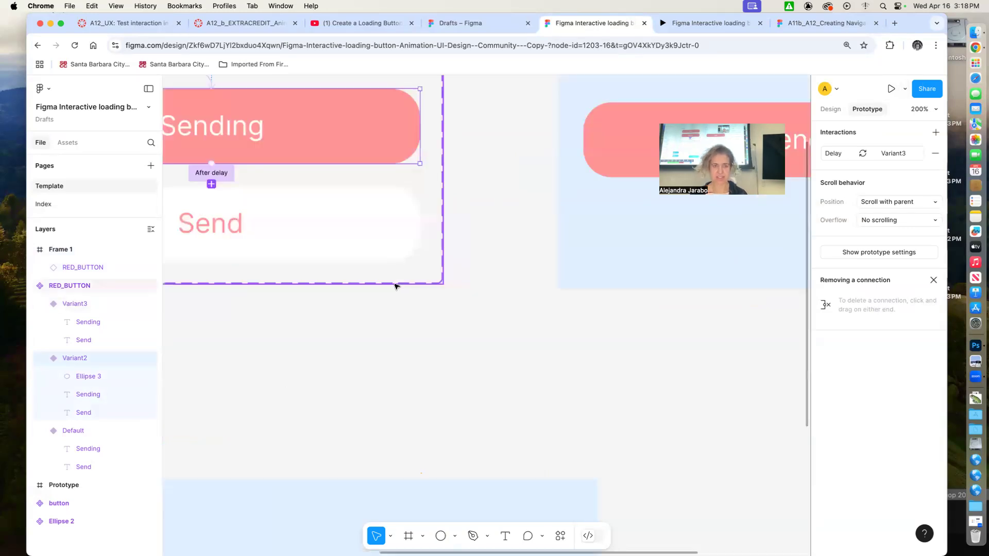
left_click_drag(326, 360, 642, 463)
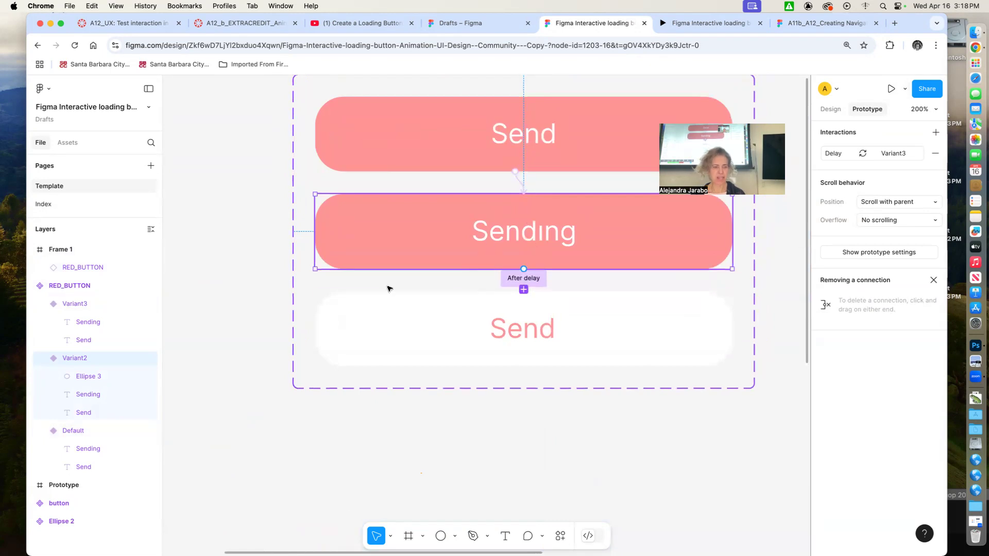
left_click(542, 139)
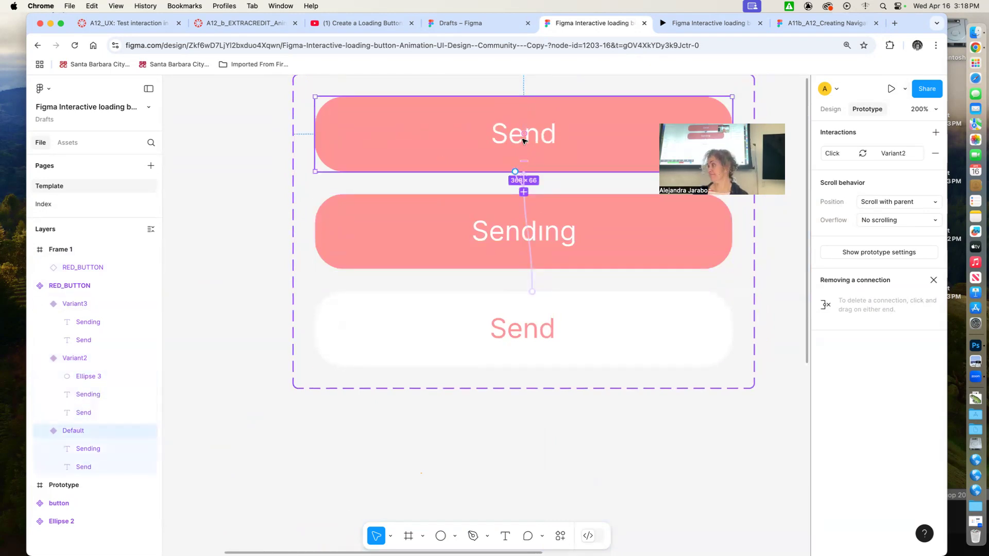
left_click(82, 450)
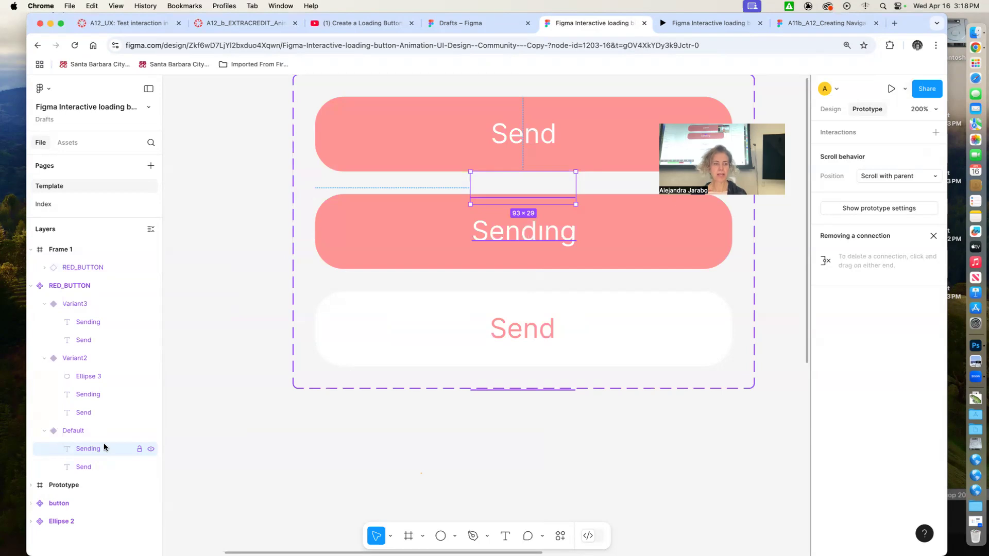
left_click(82, 376)
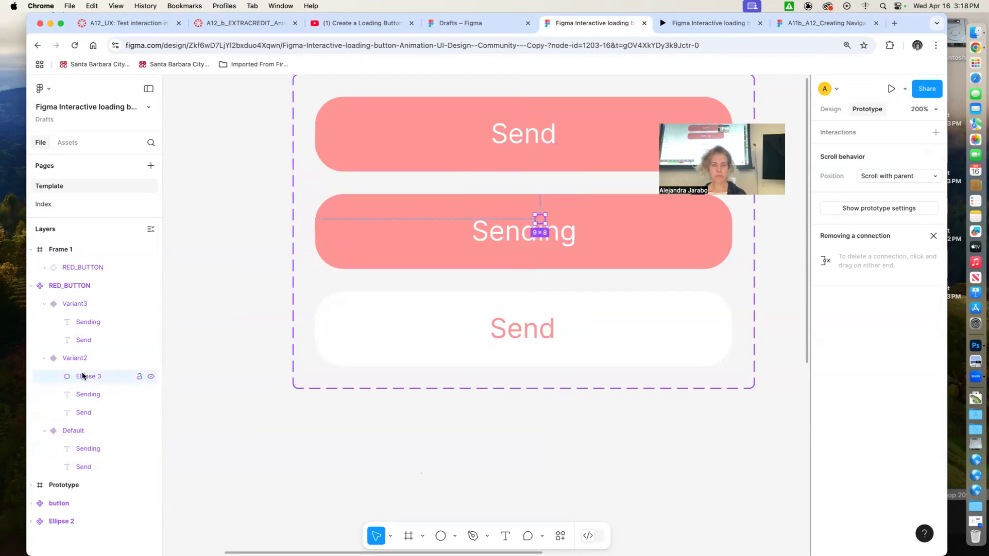
left_click(84, 395, "shift")
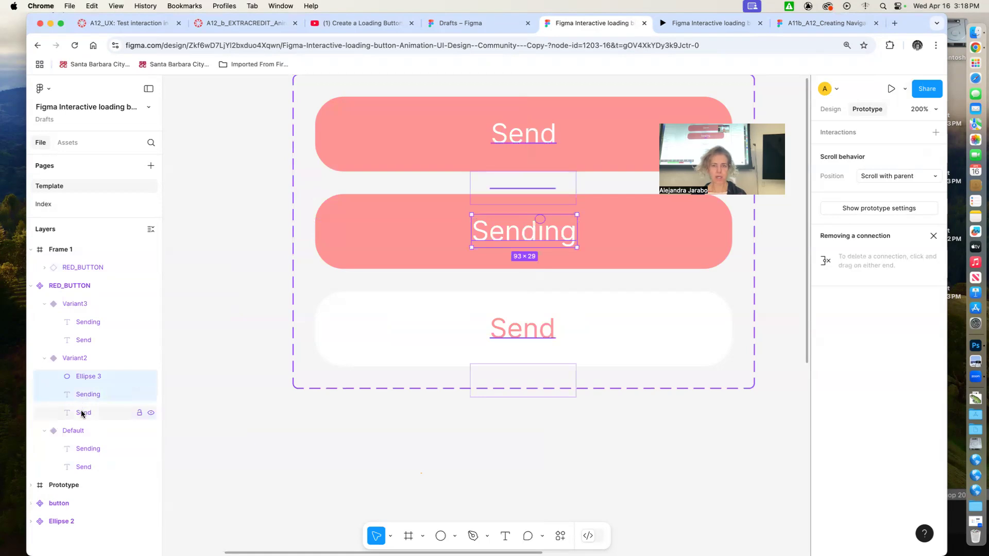
left_click(82, 413, "shift")
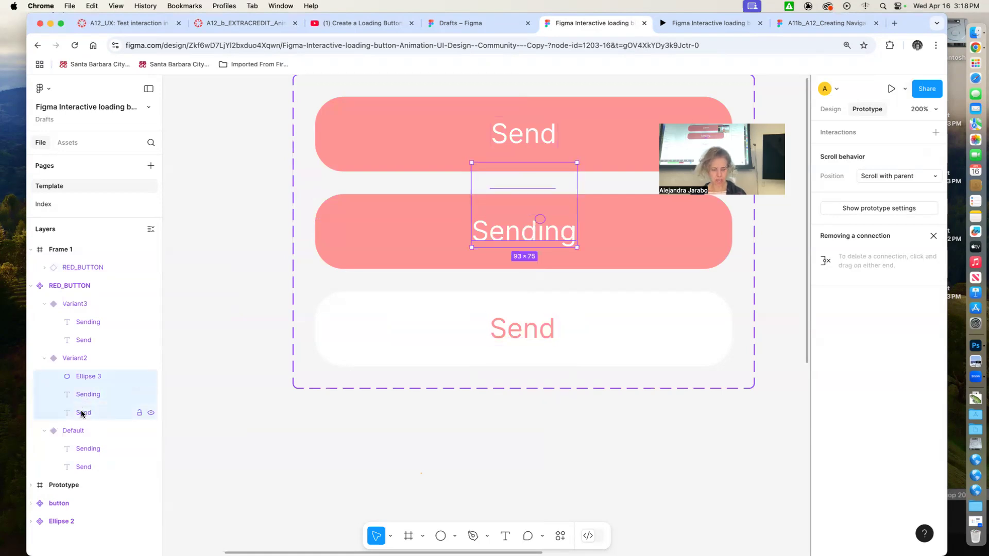
key("super+g")
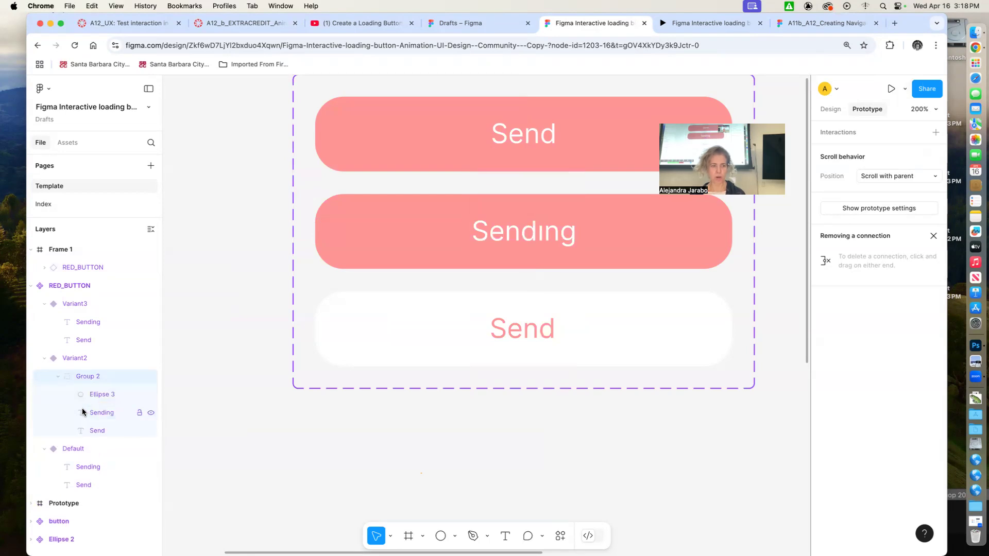
left_click(79, 379)
double_click(79, 380)
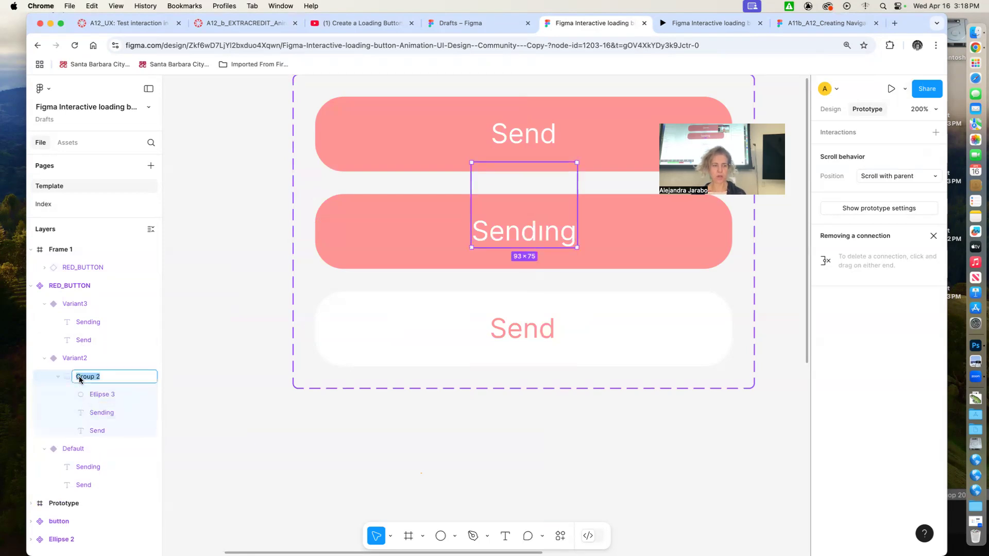
left_click(122, 344)
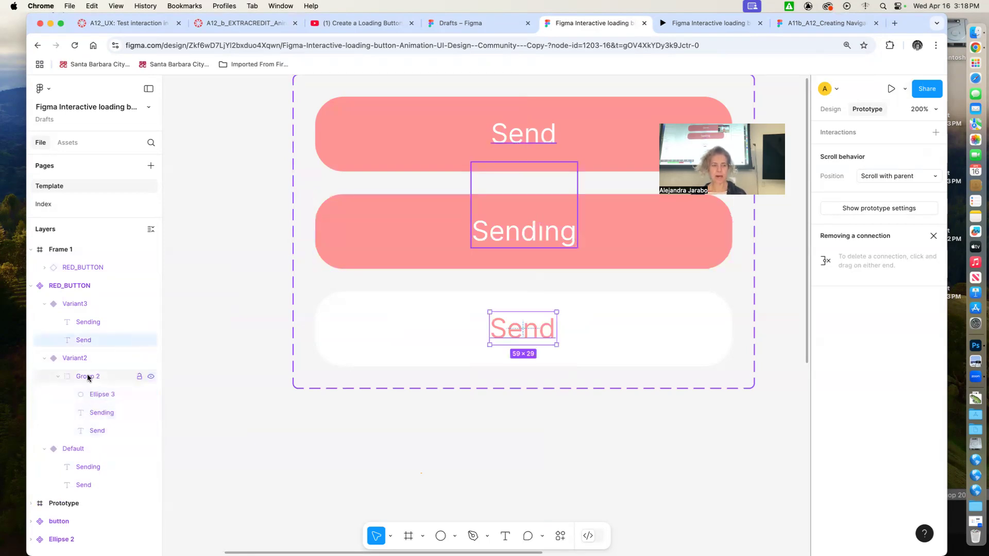
Step: Replace the Default variant's Sending and Send text layers with a copy of Variant2's Group 2
left_click(88, 377)
left_click(57, 377)
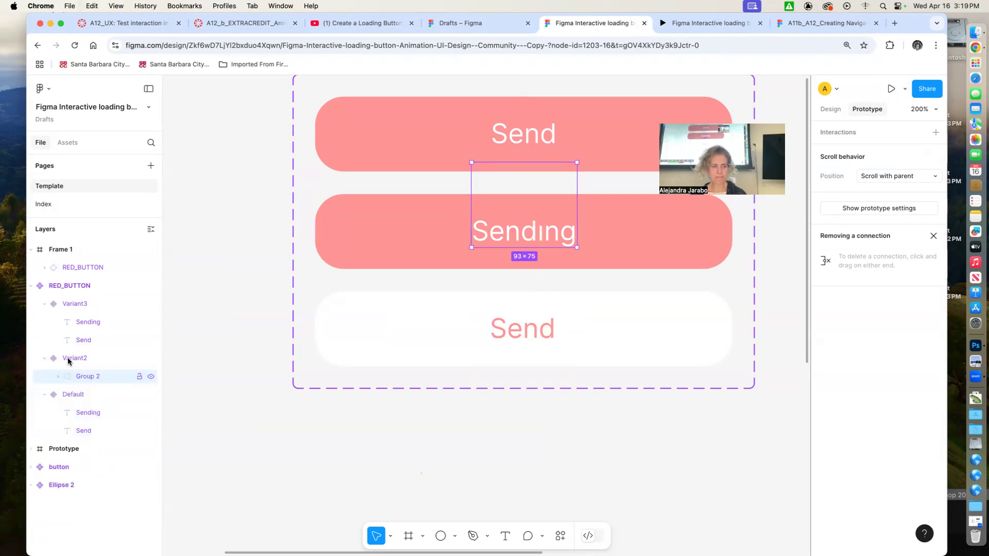
left_click(92, 413)
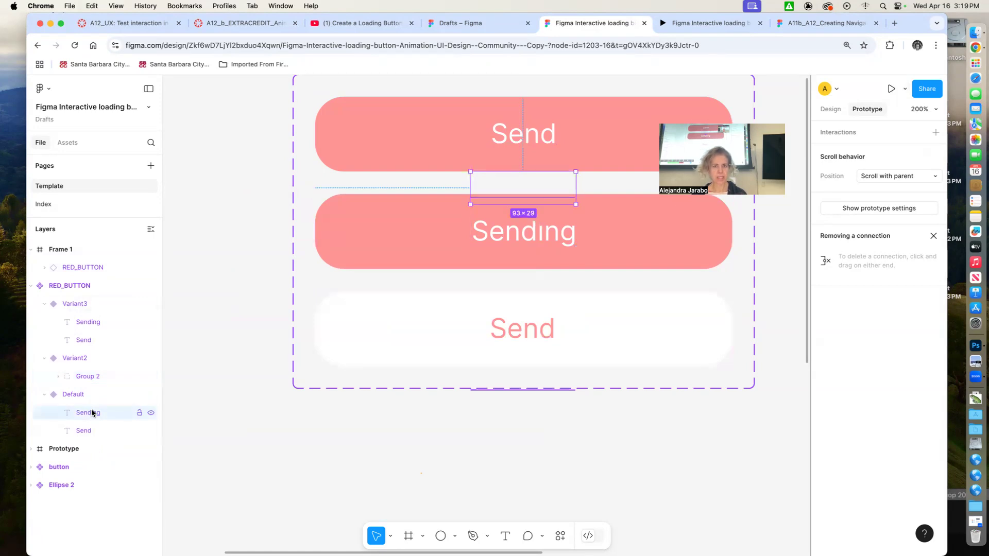
left_click(89, 431)
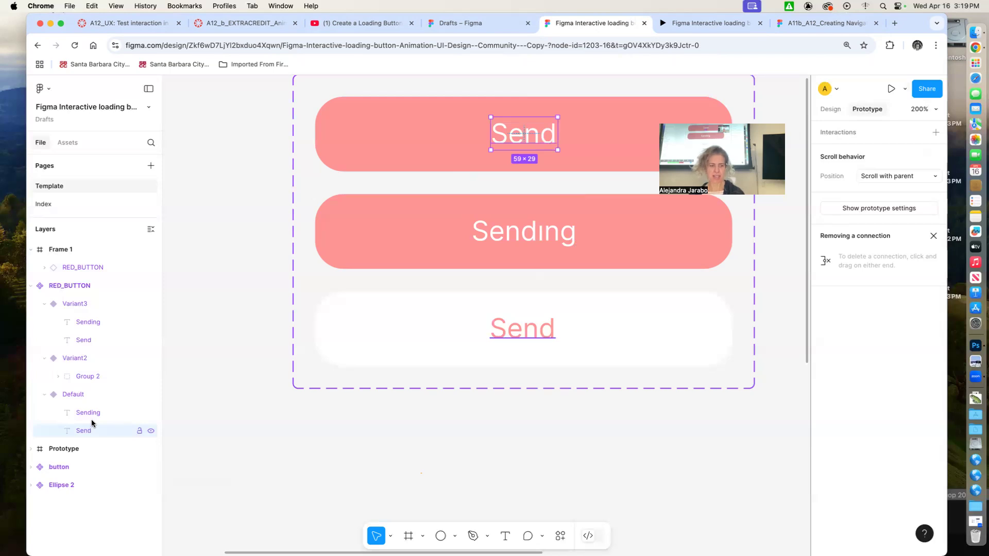
key("Delete")
left_click(92, 413)
key("Delete")
left_click(77, 394)
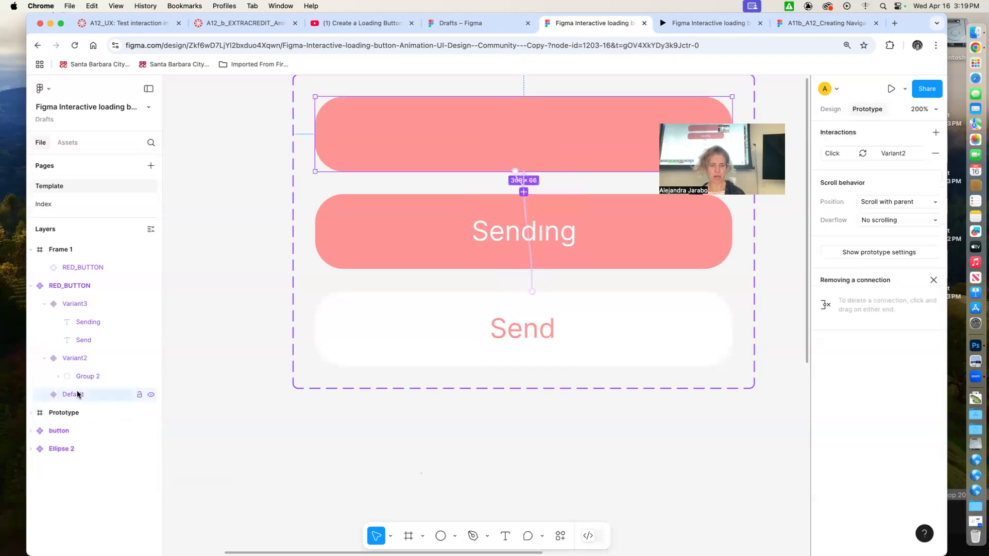
key("cmd+v")
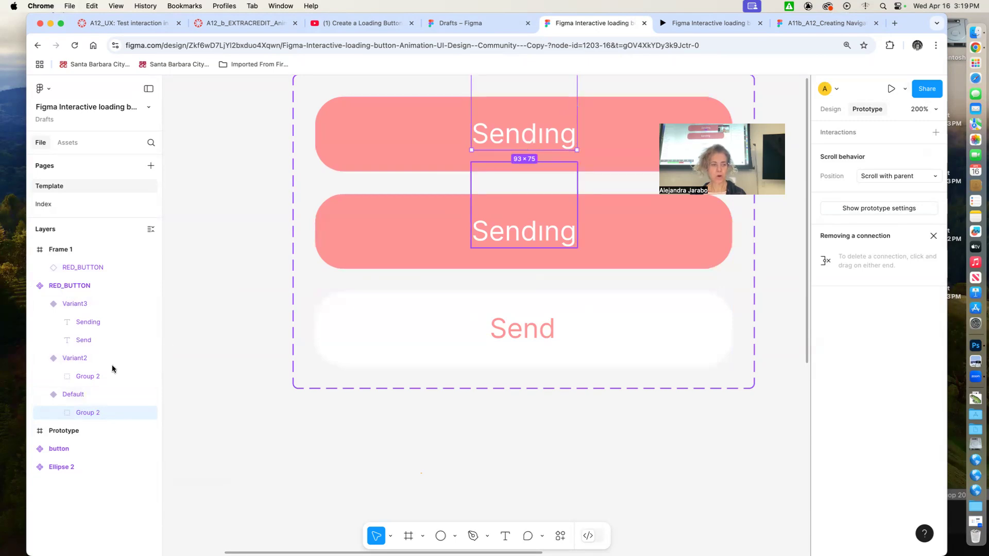
Step: Move the Default variant's Group 2 down to X 137, Y 22 so its Send text sits inside the button
left_click(103, 394)
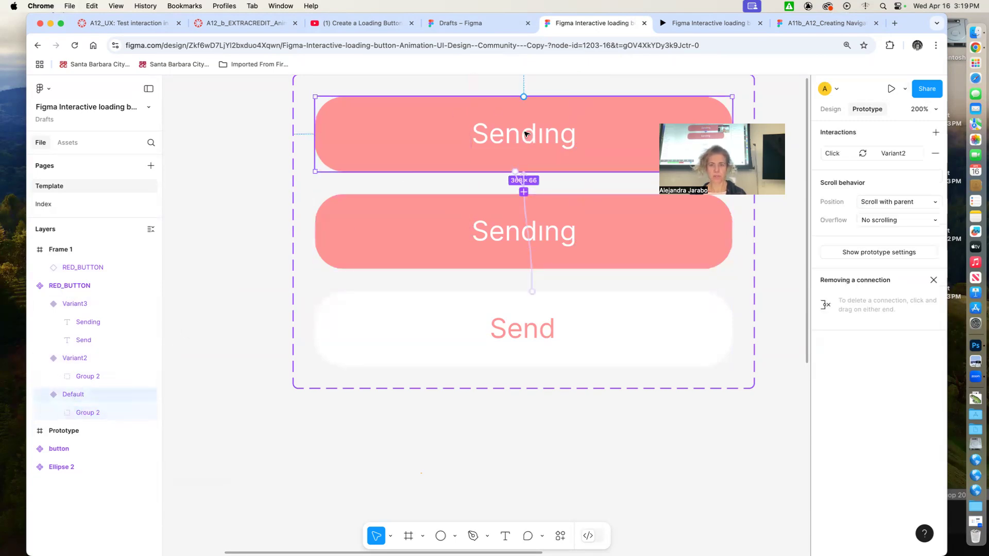
left_click(830, 109)
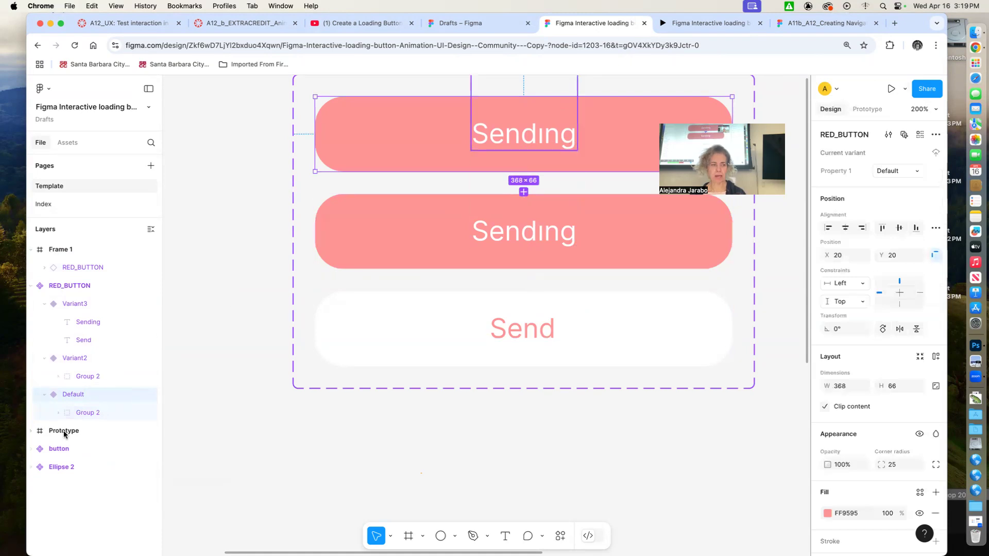
left_click_drag(529, 138, 532, 163)
key("super+z")
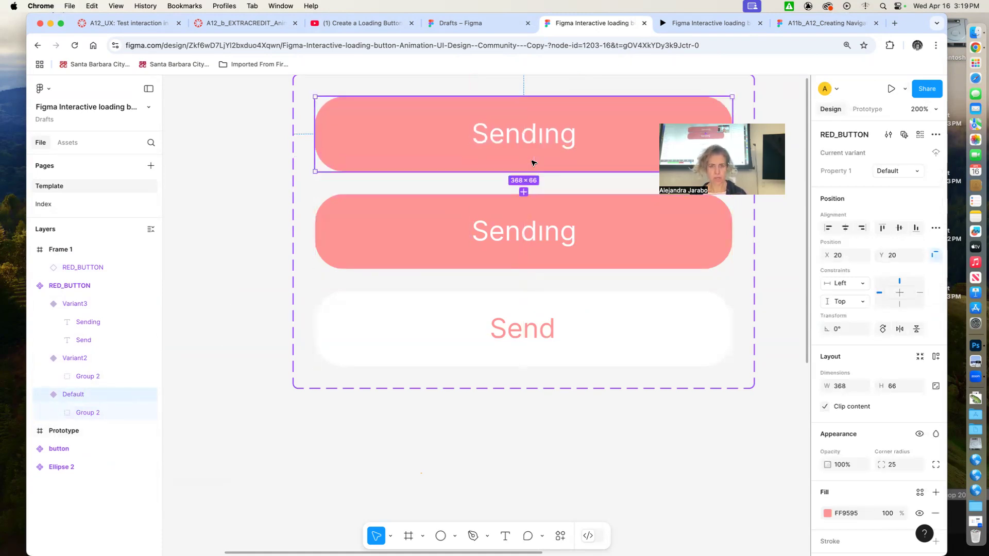
left_click(93, 412)
left_click_drag(534, 138, 536, 193)
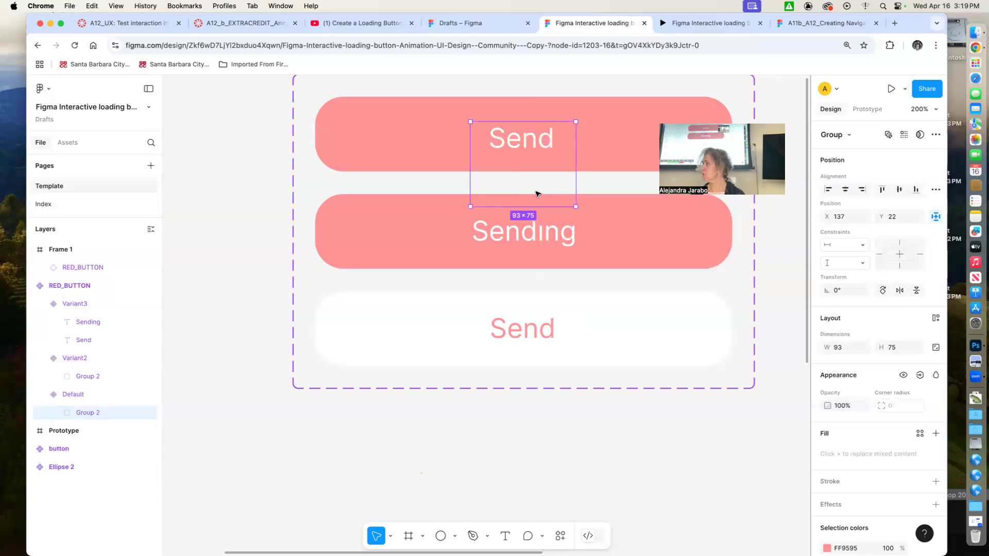
left_click(645, 428)
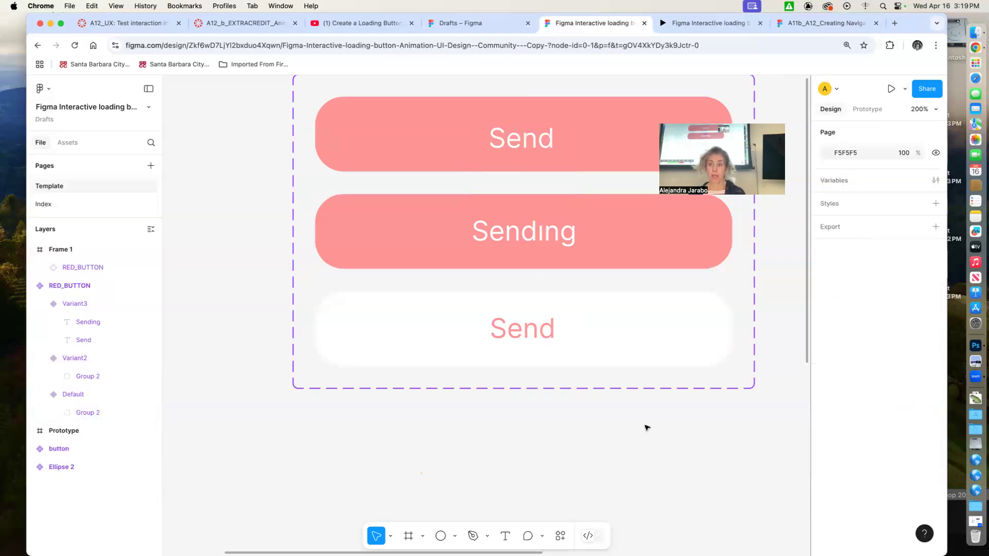
Step: Present Frame 1 as a prototype and run the Send button through its cycle to test the grouped text
scroll(773, 441, "right", 10)
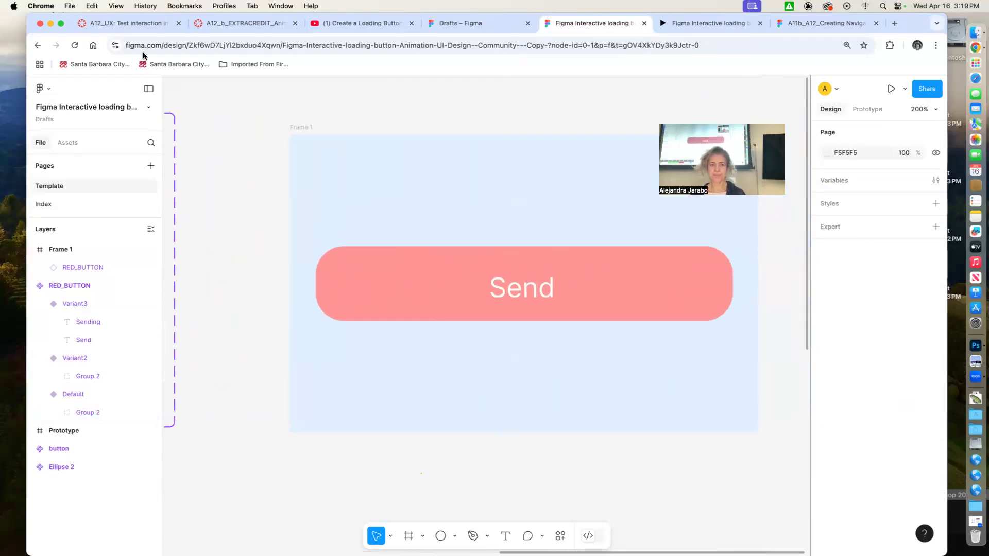
left_click(305, 127)
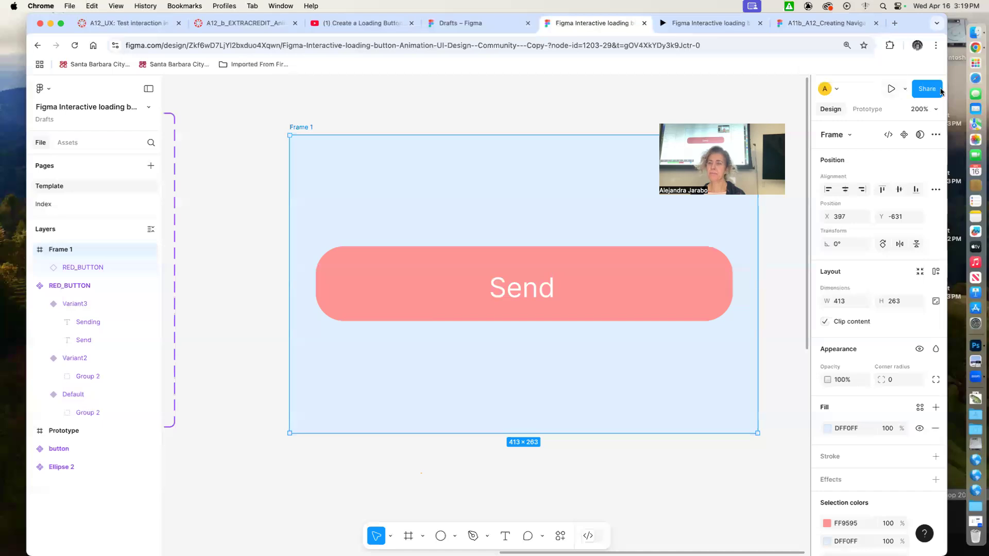
left_click(891, 89)
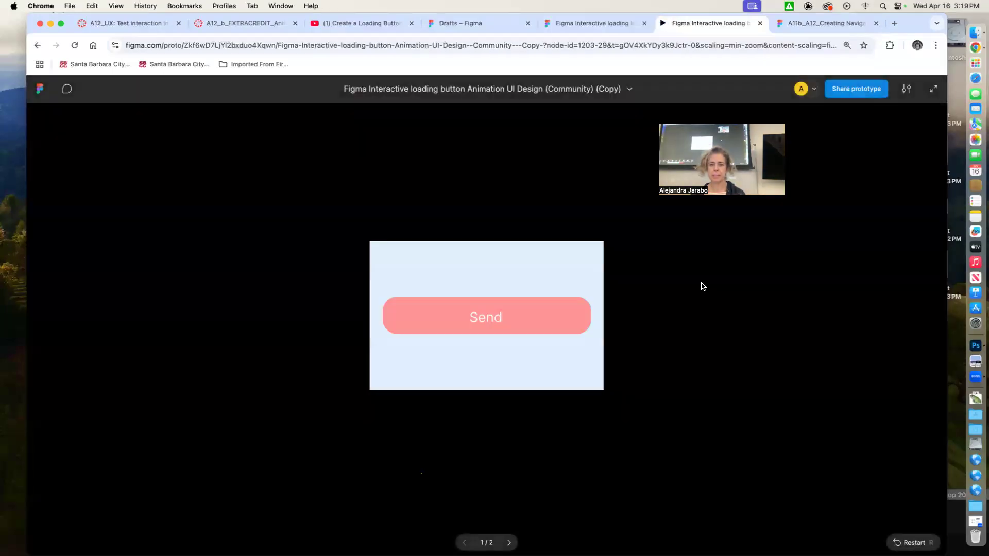
left_click(479, 320)
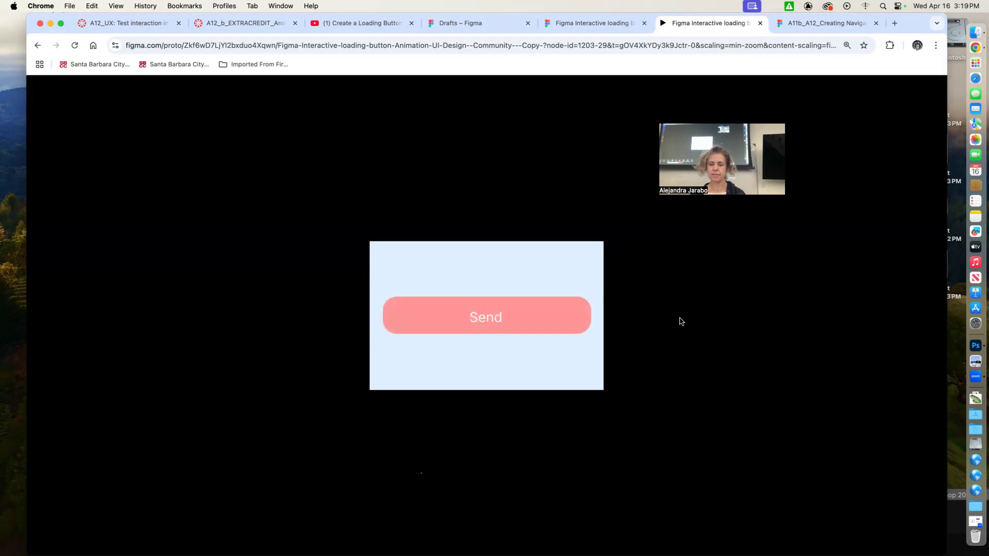
left_click(474, 315)
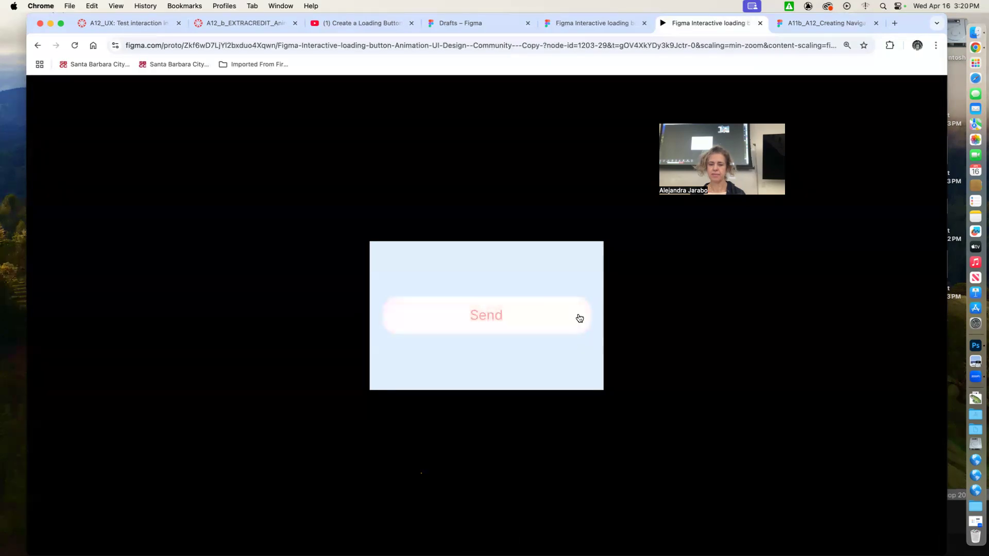
left_click(580, 317)
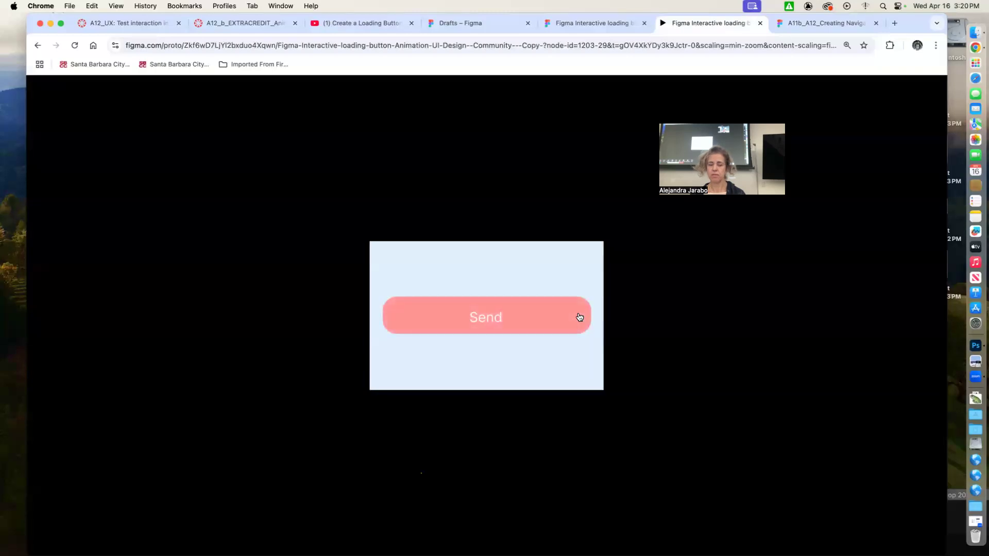
Step: Back in the design file, draw a small circle about 7 × 7 on the empty canvas above the RED_BUTTON component set
left_click(577, 25)
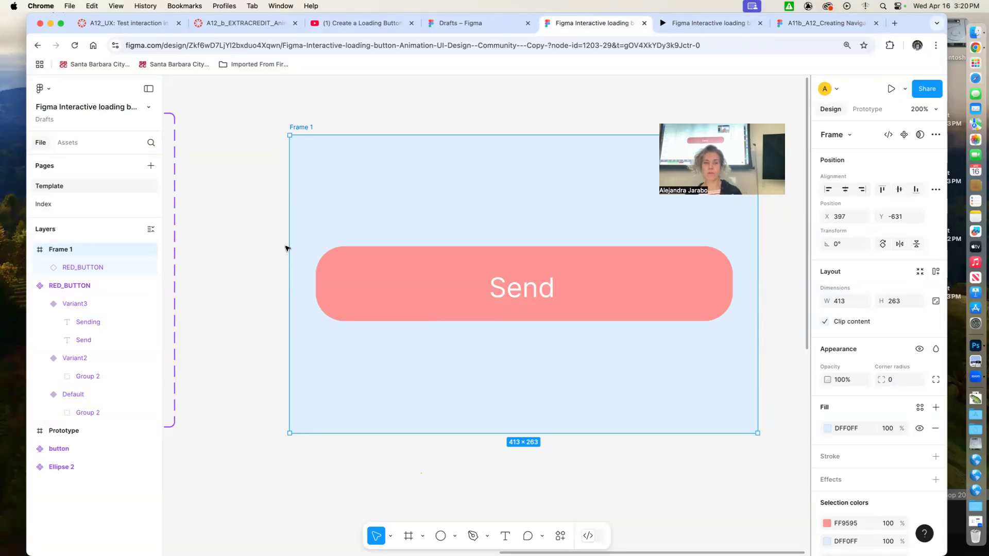
left_click_drag(243, 190, 790, 402)
left_click_drag(492, 319, 530, 332)
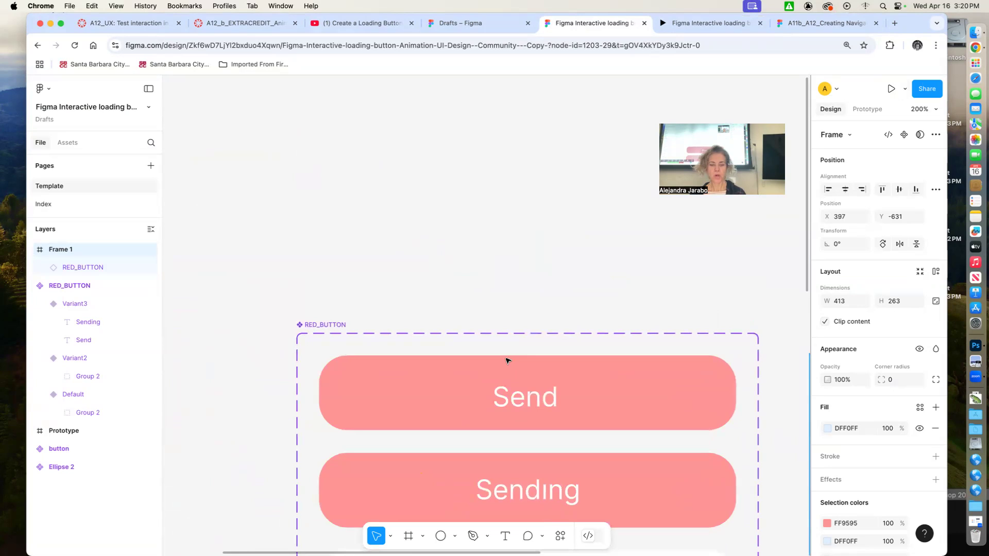
left_click(439, 537)
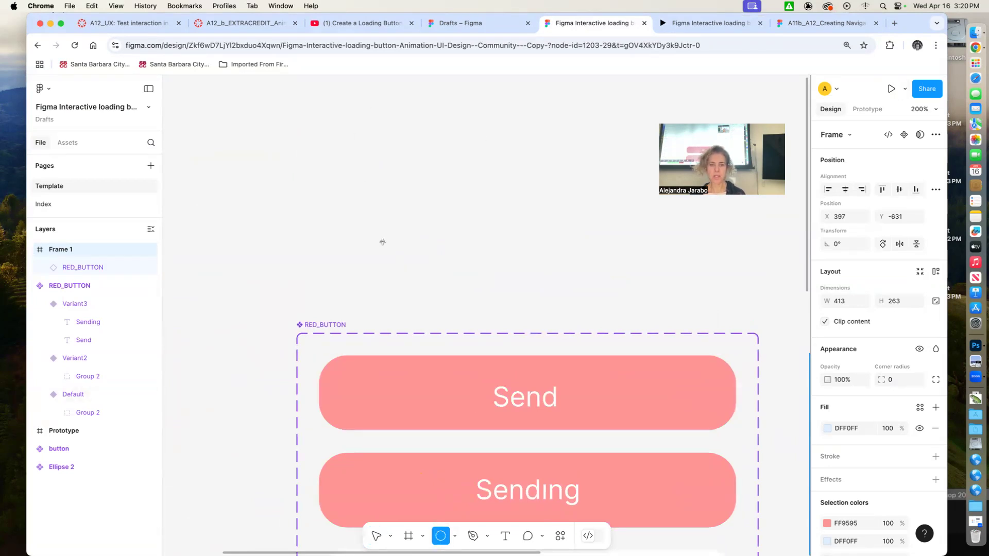
left_click_drag(388, 215, 397, 224)
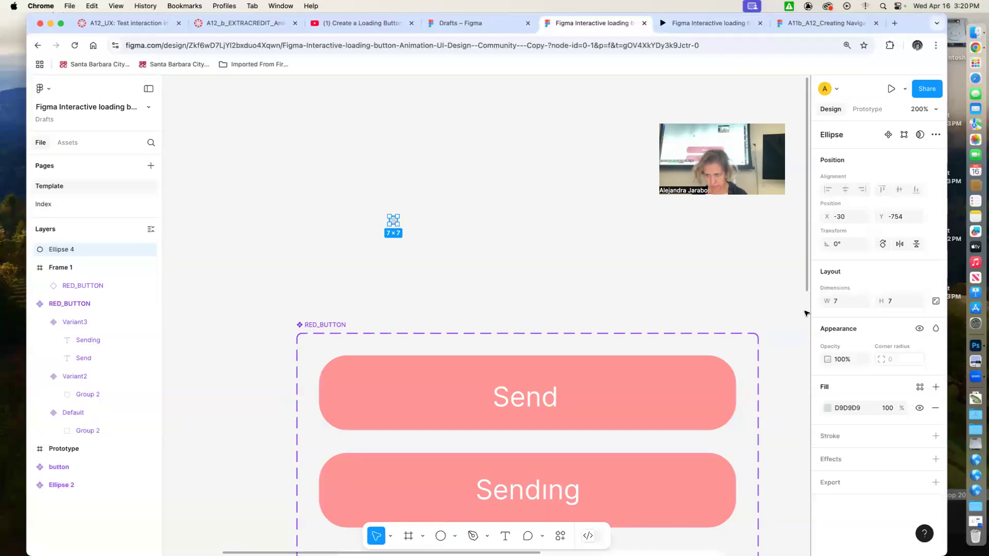
Step: Set the new circle's width and height to 4
left_click(842, 301)
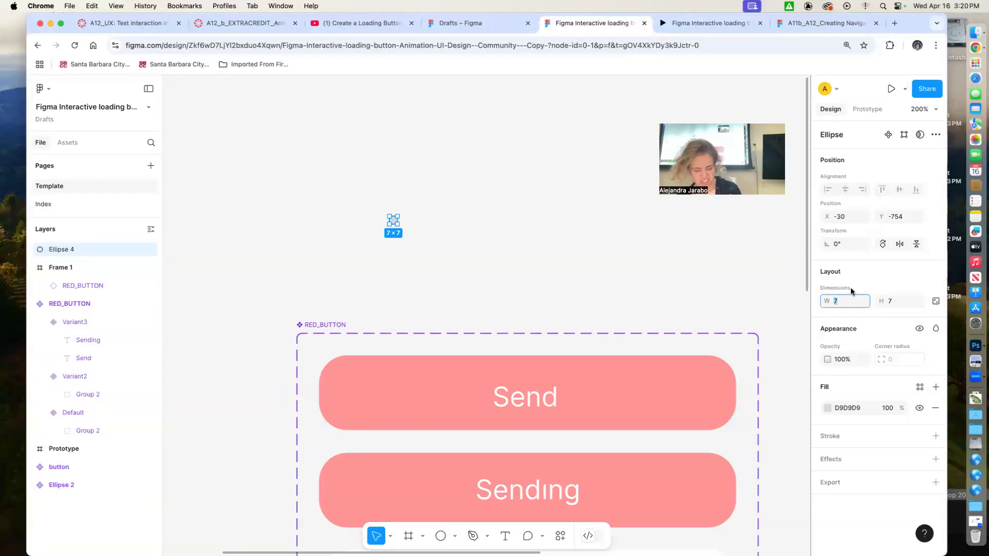
type("4")
key("Tab")
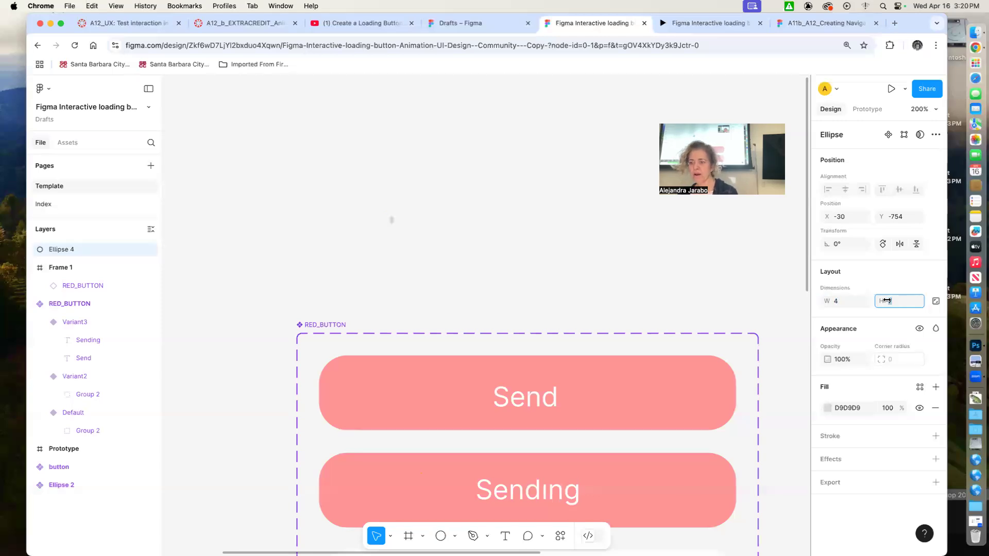
key("Return")
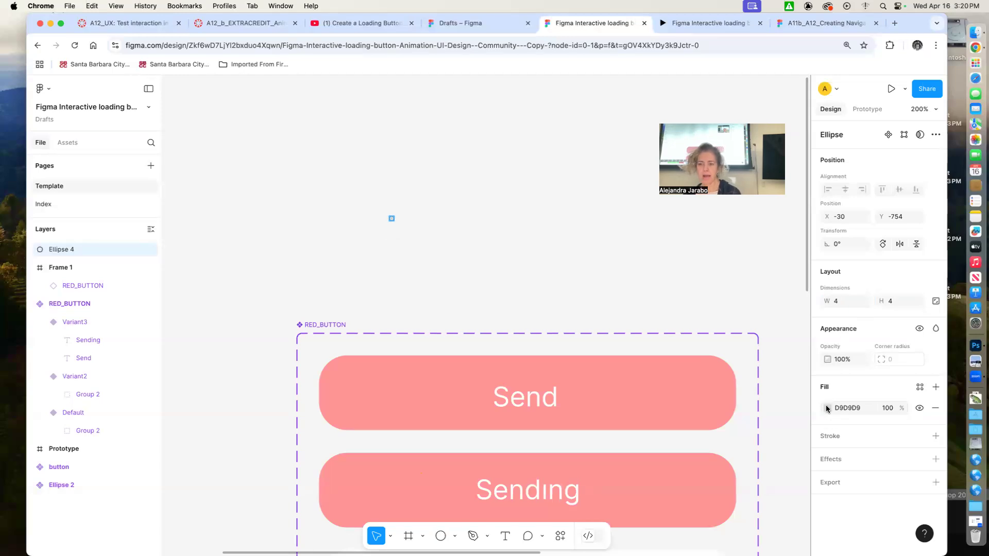
Step: Change the small circle's fill from grey to the near-white FFFBFB
left_click(827, 407)
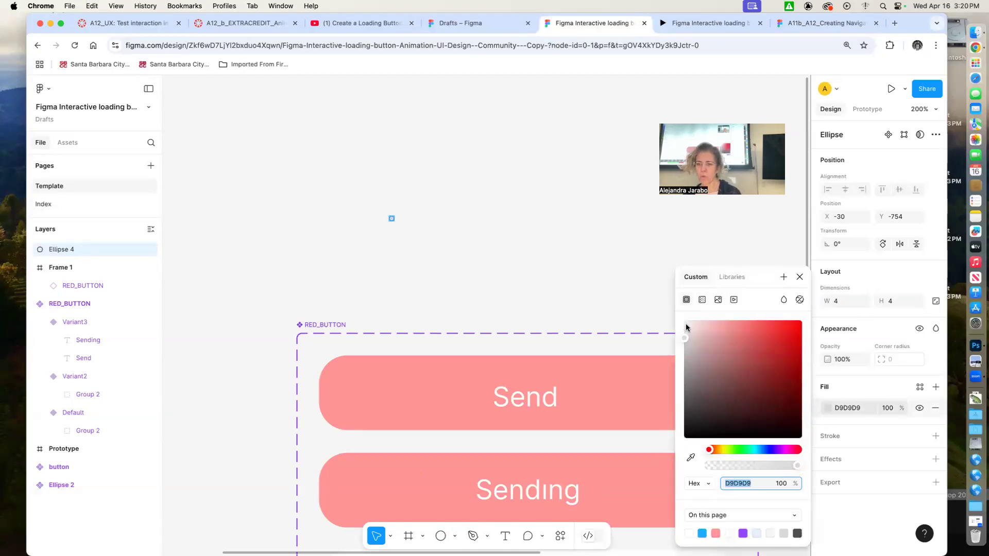
left_click_drag(686, 327, 685, 320)
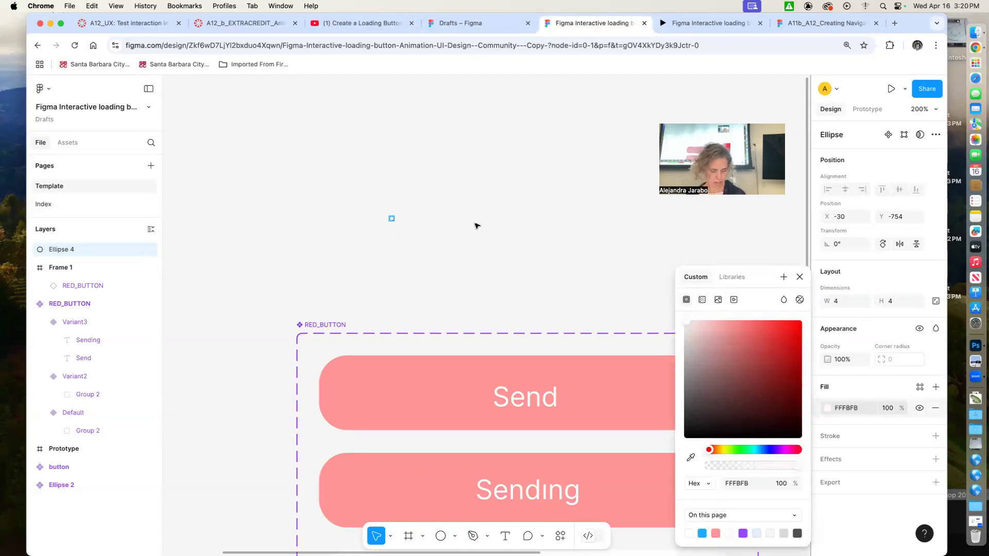
key("super+equal")
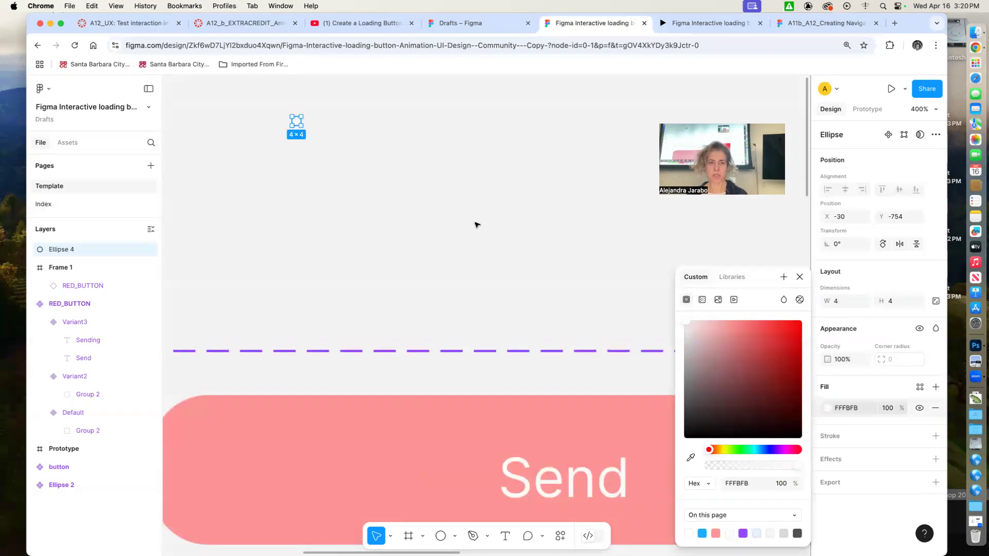
left_click_drag(431, 176, 508, 268)
left_click(297, 122)
Step: Draw a narrow vertical rectangle 4 × 14 over the small circle, matching the circle's width
left_click_drag(422, 169, 562, 304)
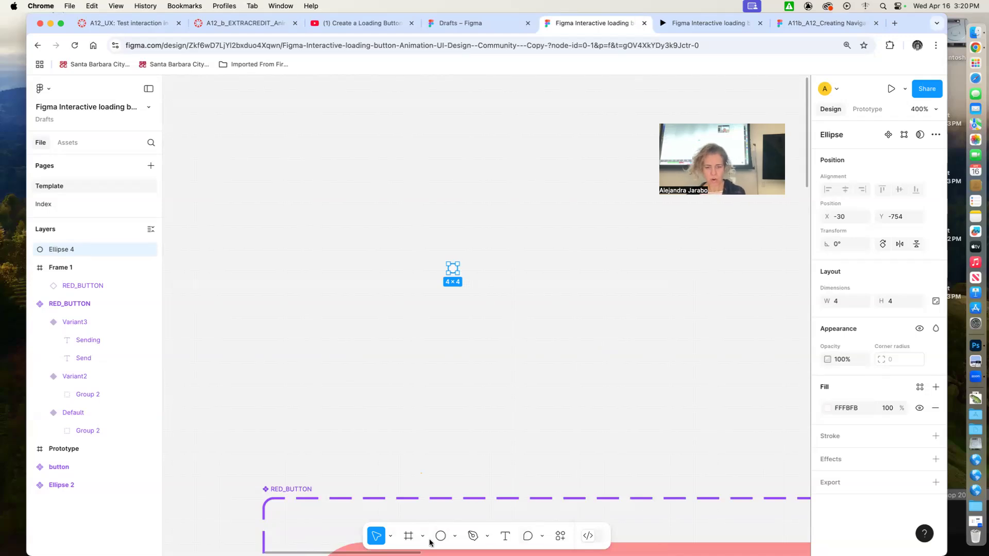
left_click(455, 536)
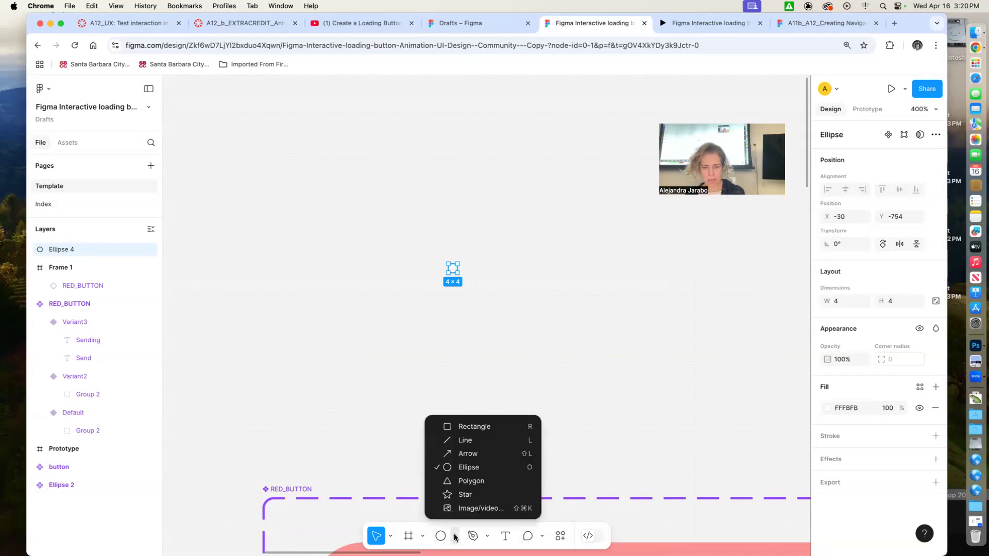
left_click(484, 427)
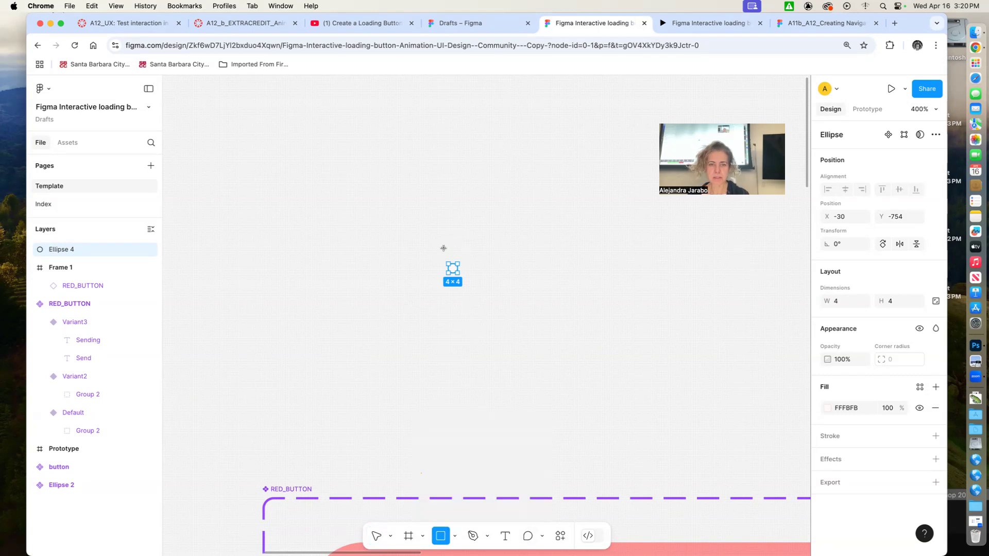
left_click_drag(446, 246, 458, 277)
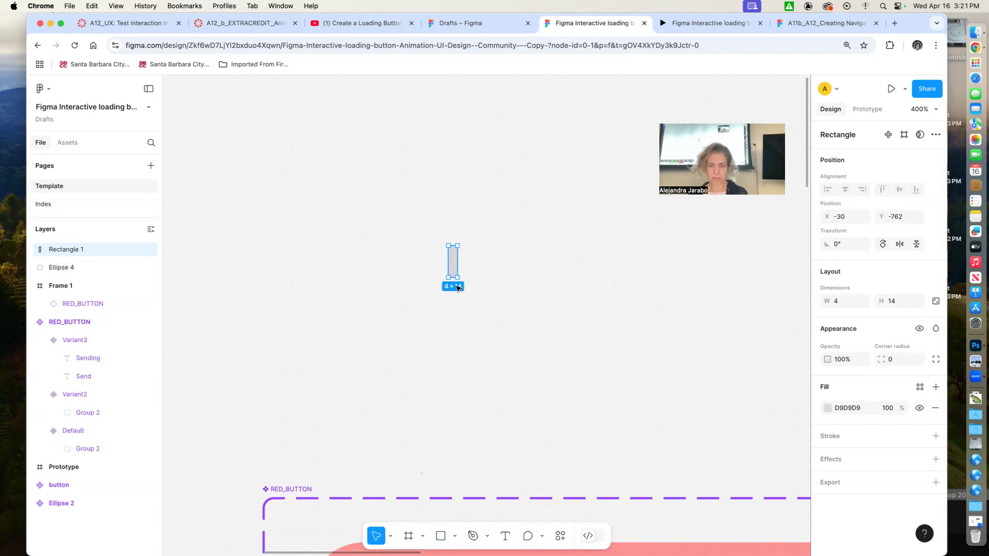
Step: Move Ellipse 4 down to Y -752 so it sits at the bottom end of Rectangle 1
key("plus")
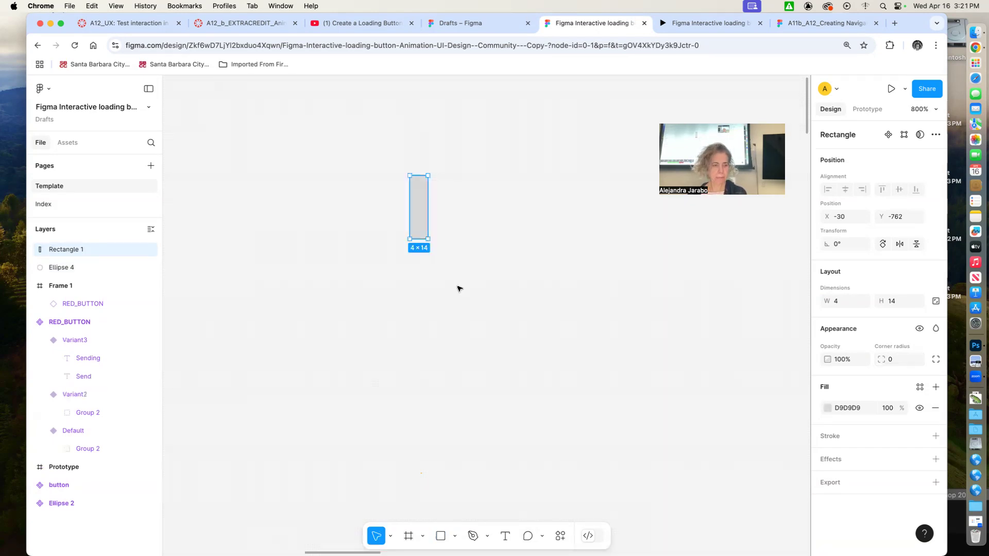
left_click(63, 267)
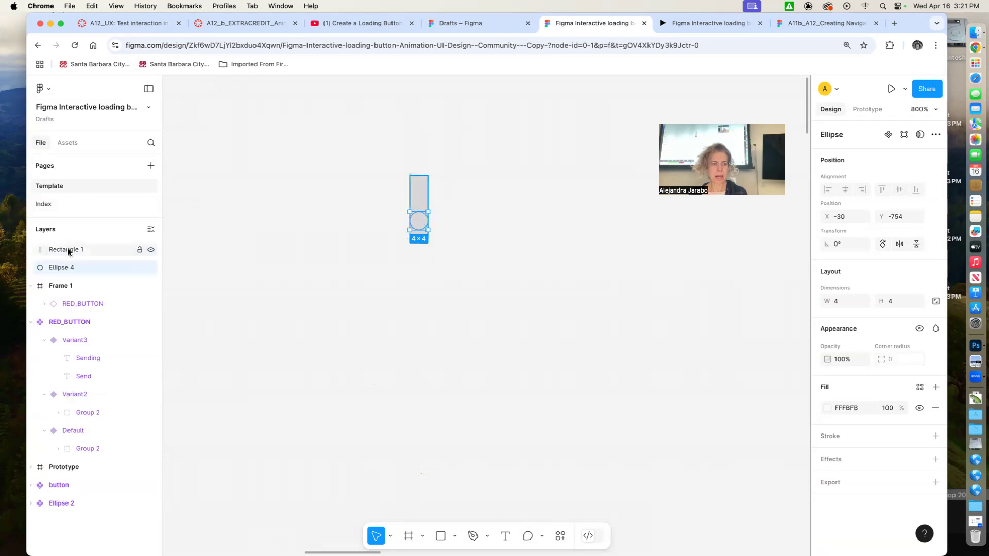
left_click(68, 251)
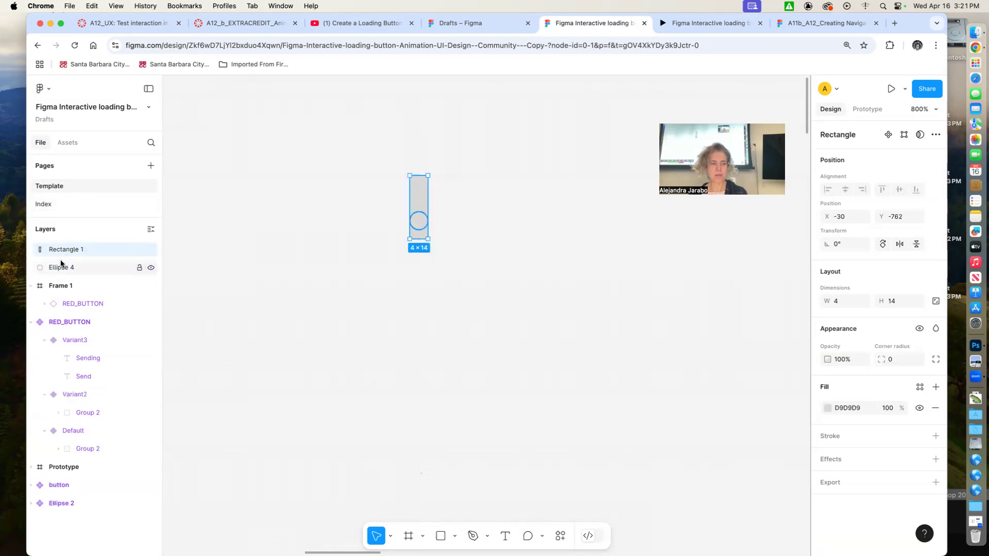
left_click(56, 267)
left_click_drag(419, 220, 421, 232)
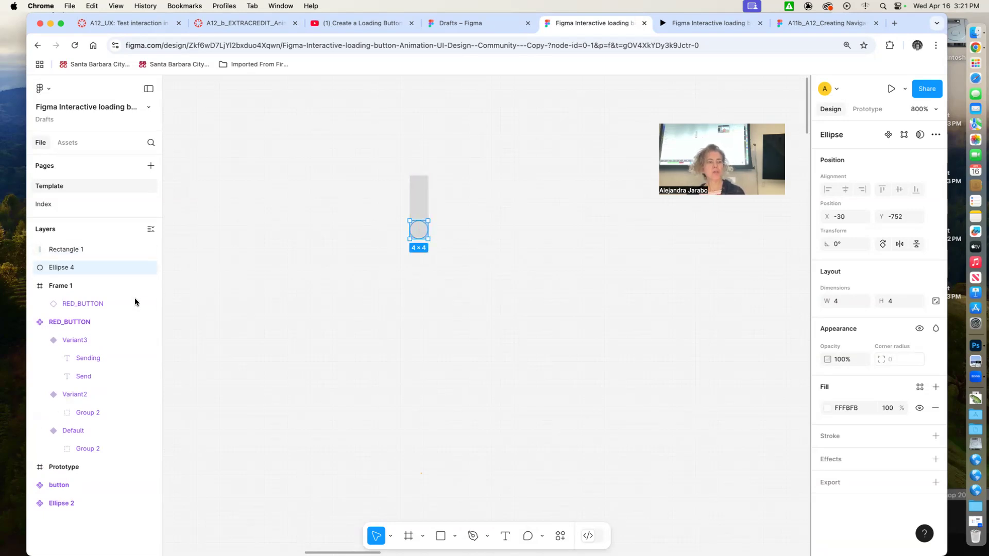
Step: Combine the rectangle and circle into an auto layout frame with bottom-centre alignment and its width set to Hug contents
left_click_drag(384, 147, 463, 269)
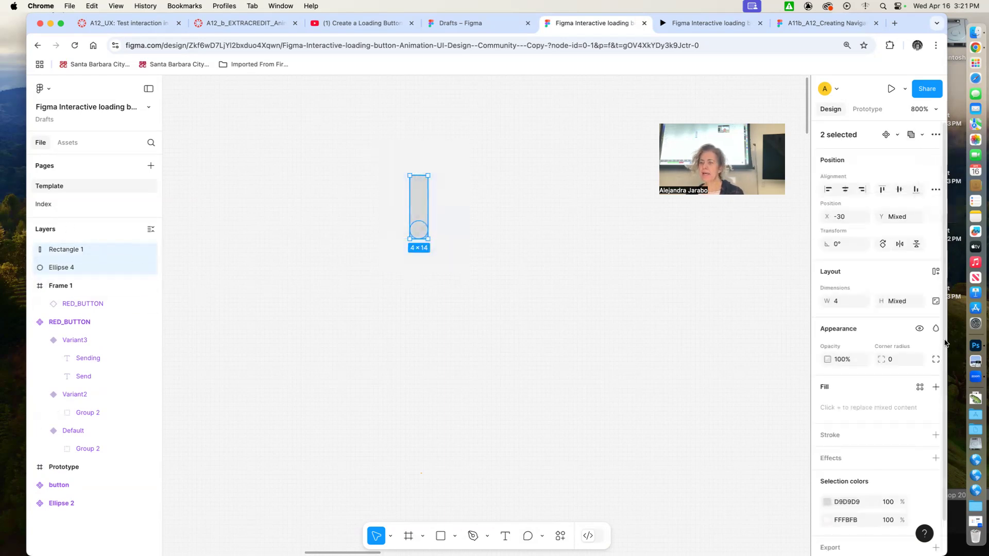
left_click(936, 271)
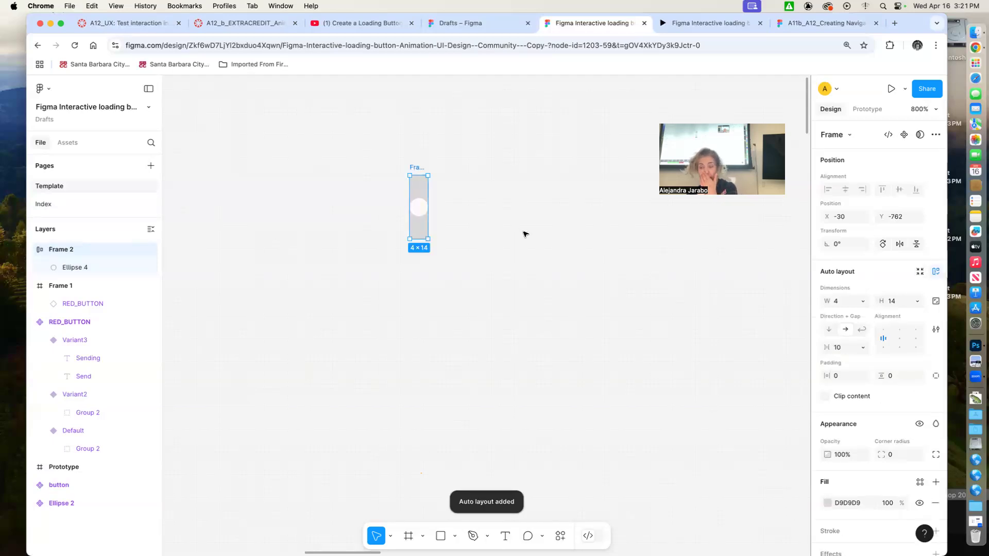
left_click(900, 348)
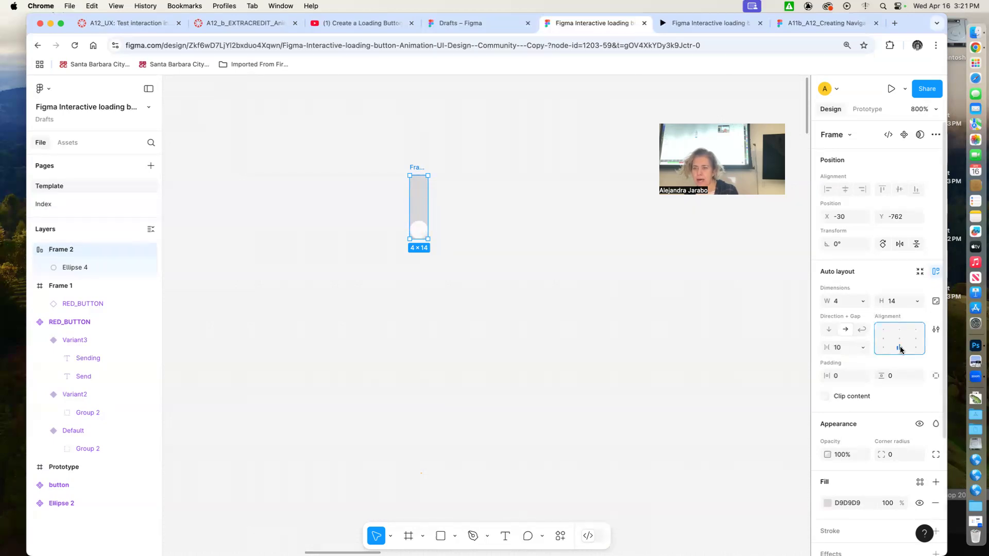
left_click(861, 303)
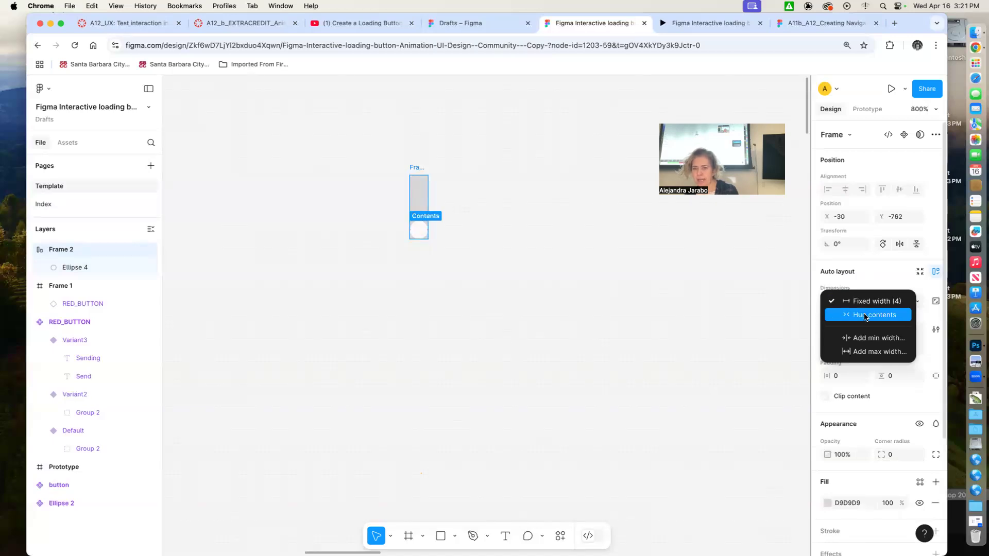
left_click(865, 316)
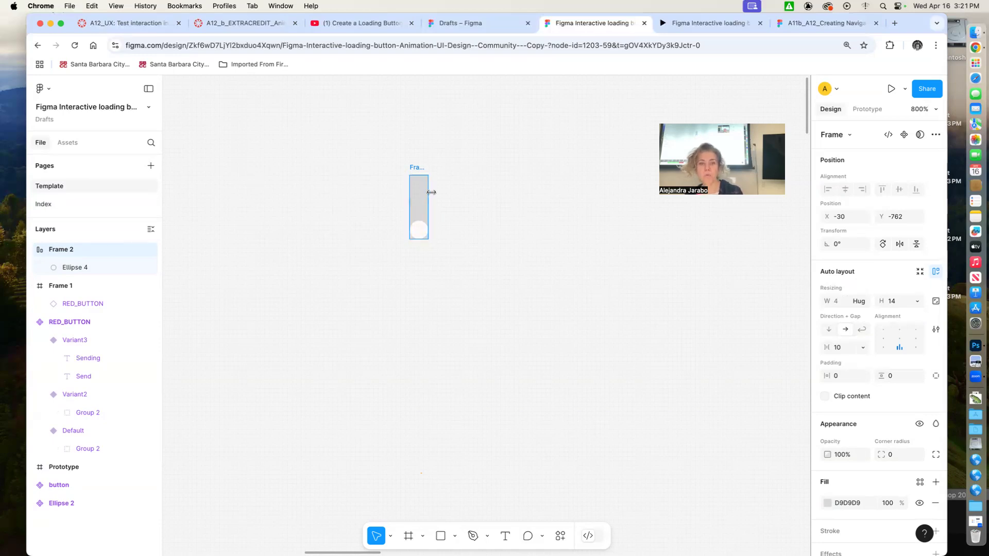
Step: Rename the new auto layout frame as DOT_MOVING
double_click(66, 250)
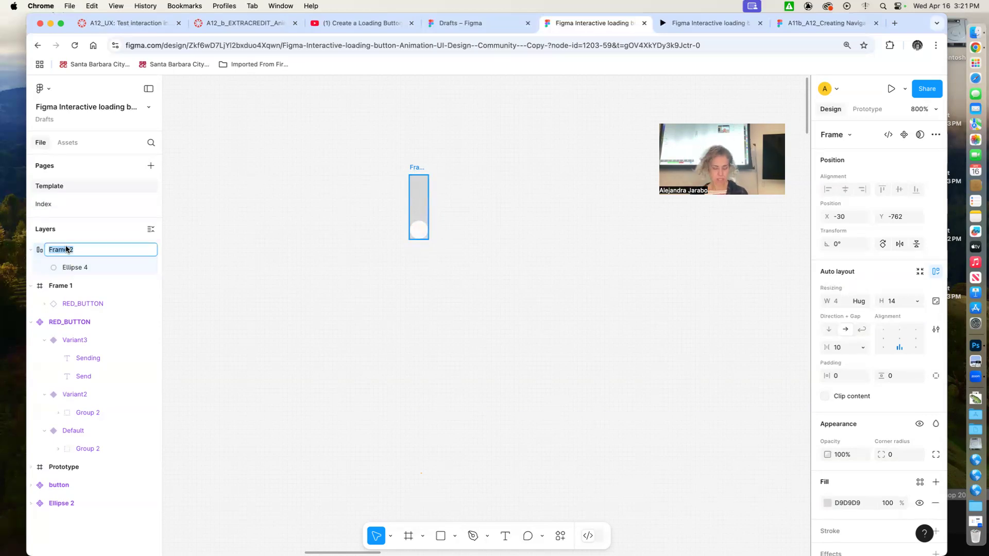
type("DOT")
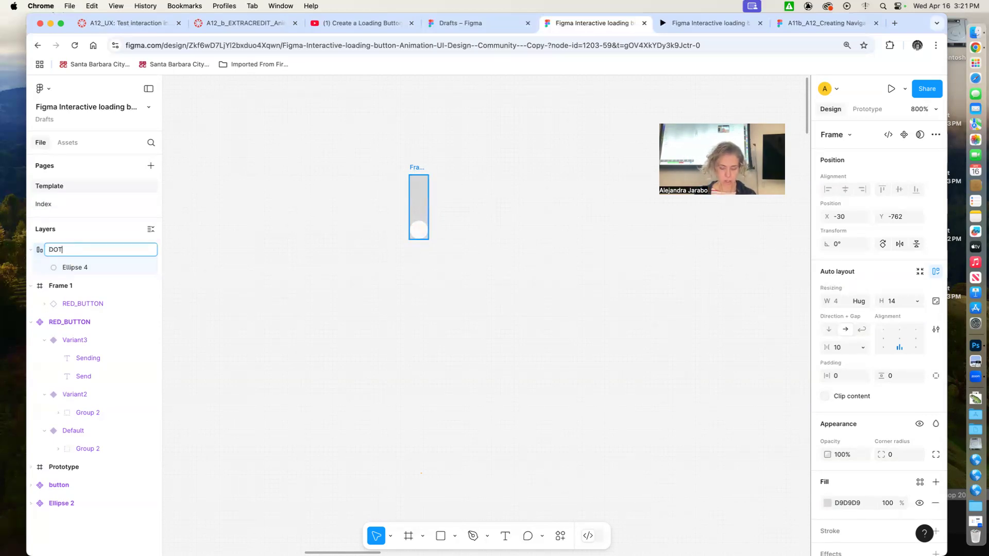
type("_MOVING")
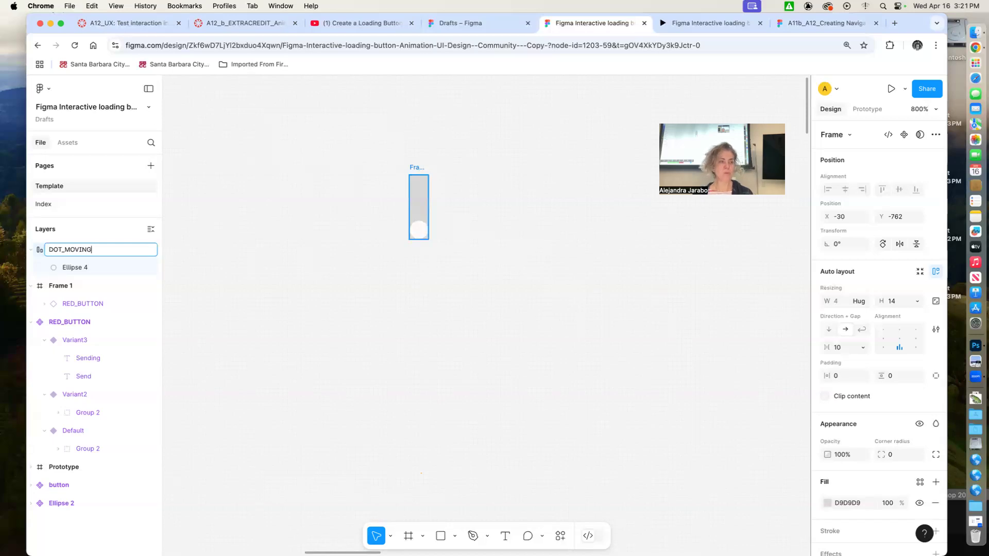
left_click(285, 327)
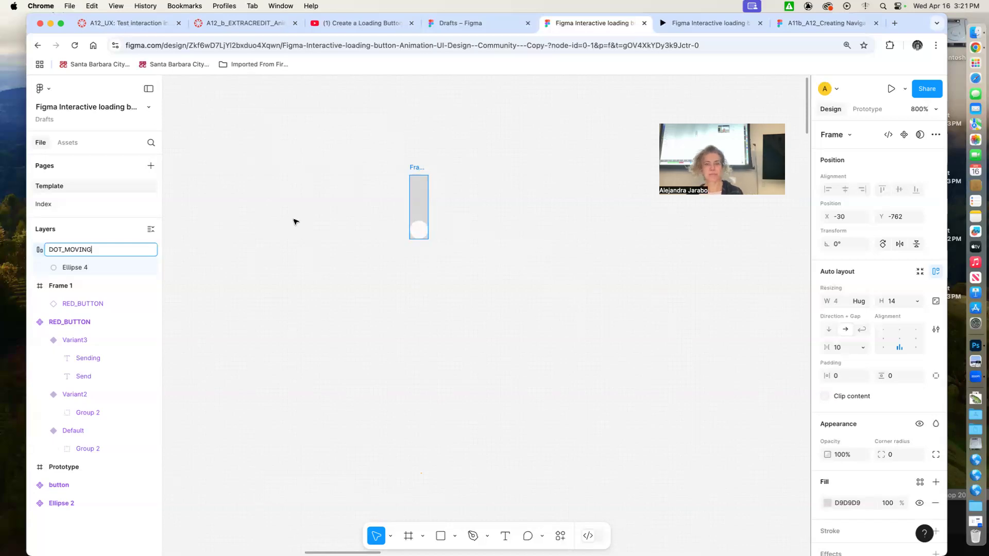
Step: Turn the DOT_MOVING frame into a component and add a second variant to it
left_click(407, 187)
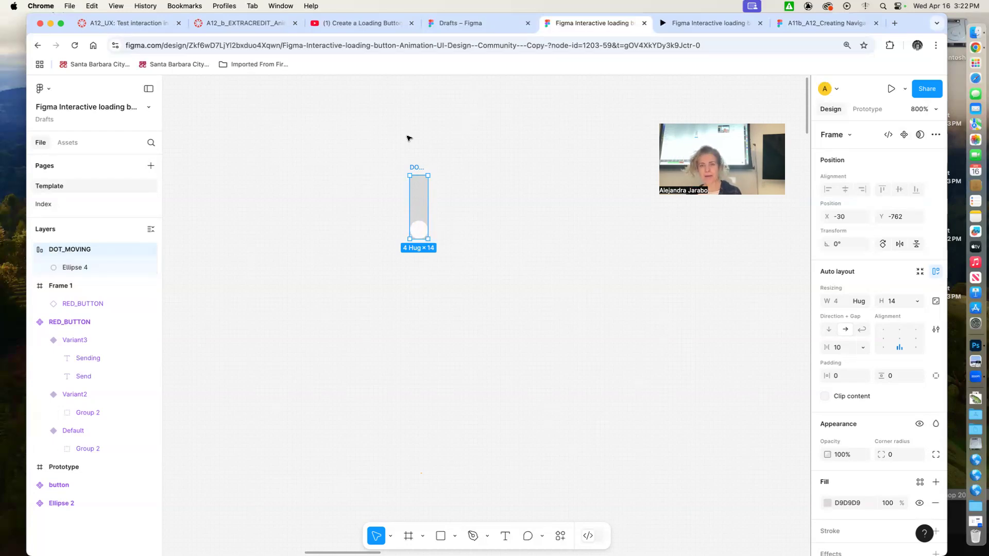
left_click(904, 135)
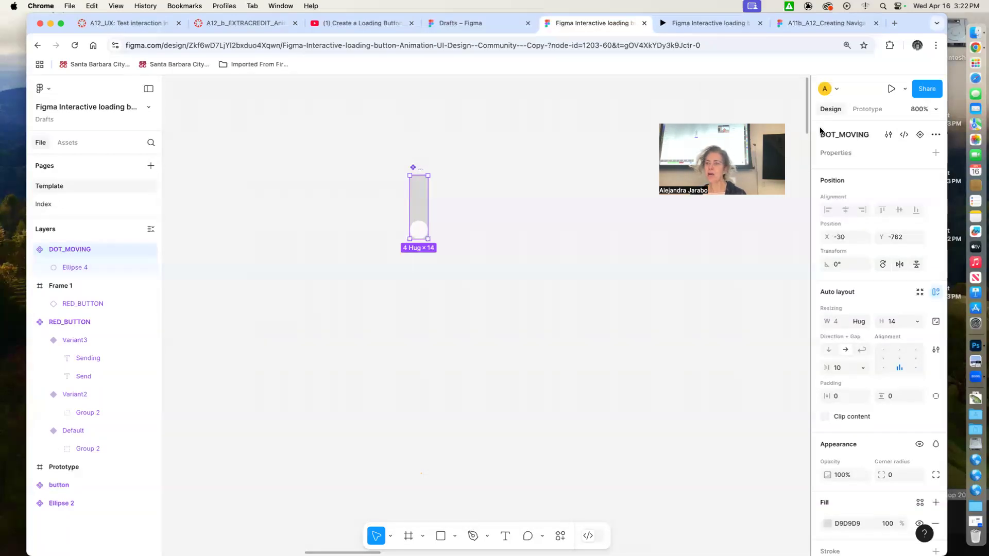
left_click(919, 136)
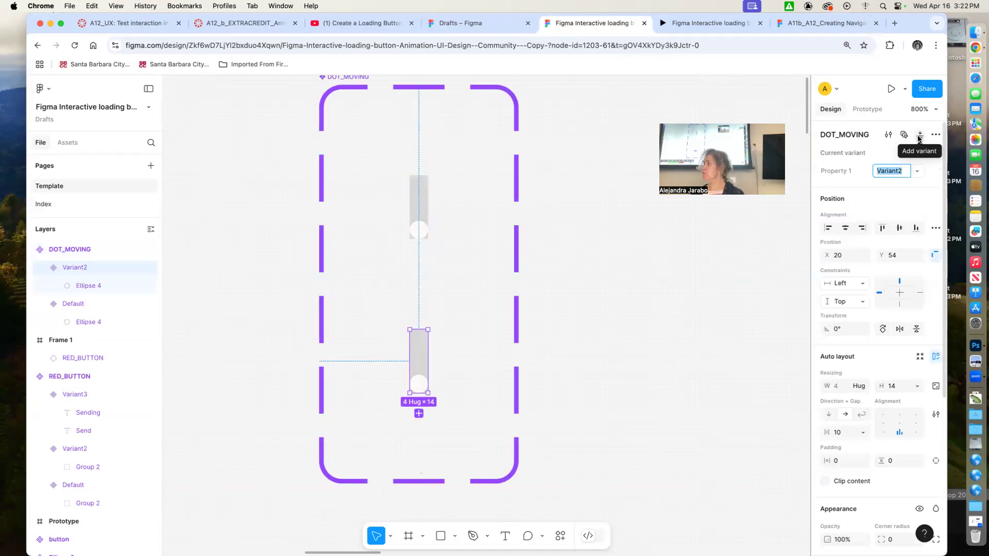
Step: Move DOT_MOVING's Variant2 up beside the Default variant, to X 29, Y 20
left_click(616, 364)
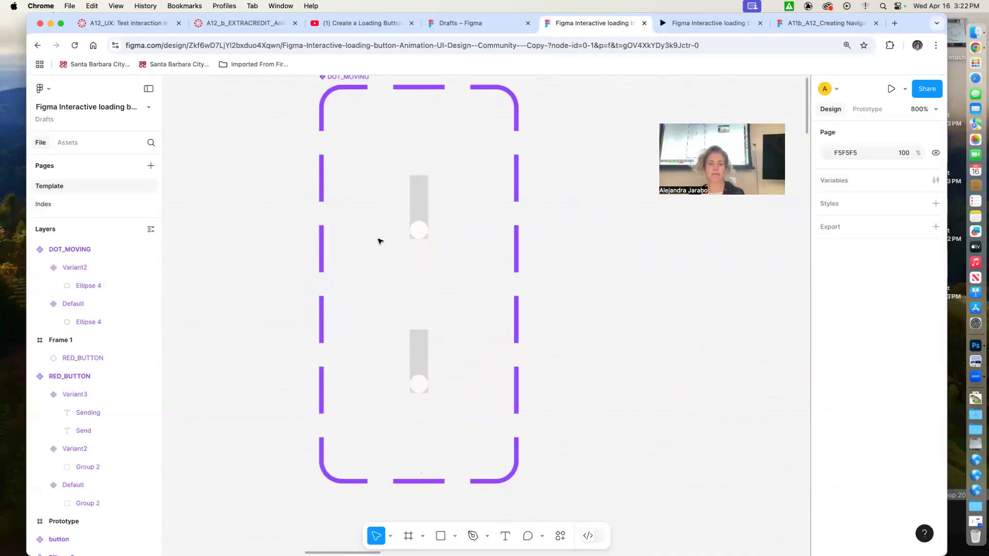
left_click(421, 361)
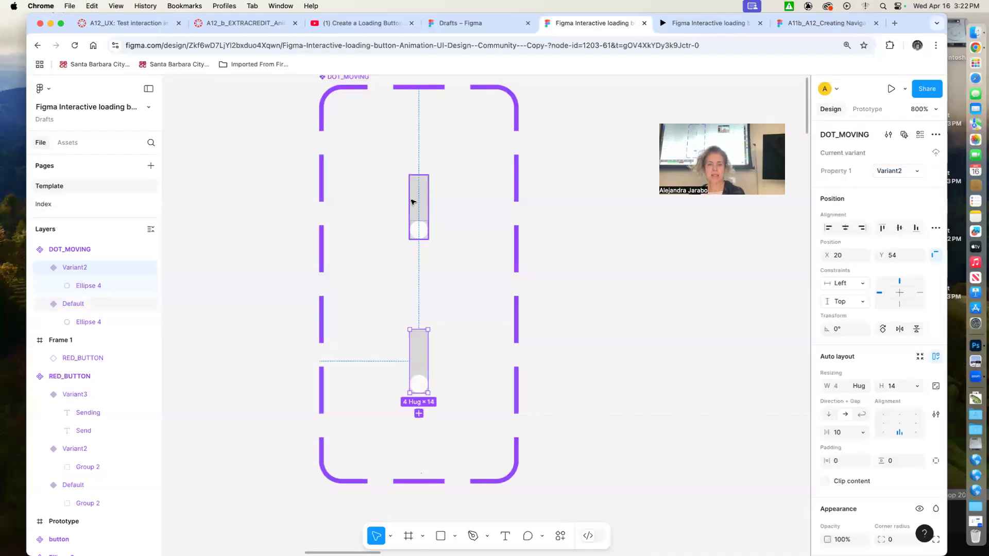
left_click(66, 304)
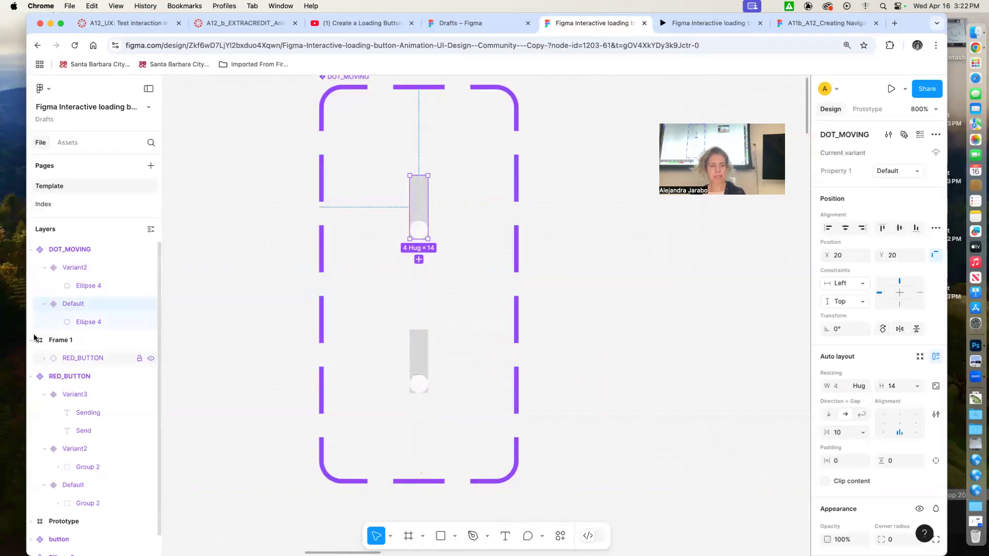
left_click(76, 267)
left_click_drag(422, 363, 463, 208)
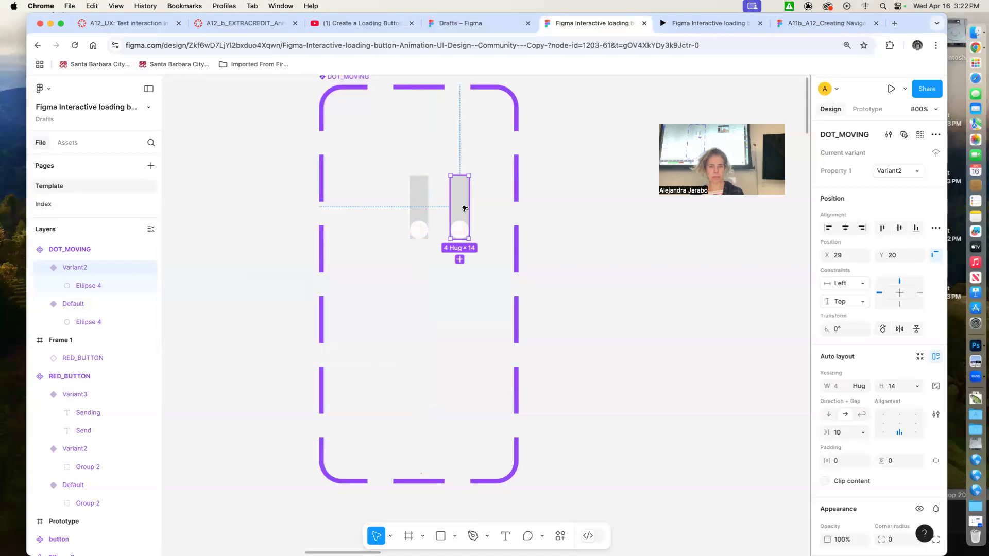
Step: Set Variant2's auto layout alignment to top centre so its dot sits at the upper end
left_click(419, 206)
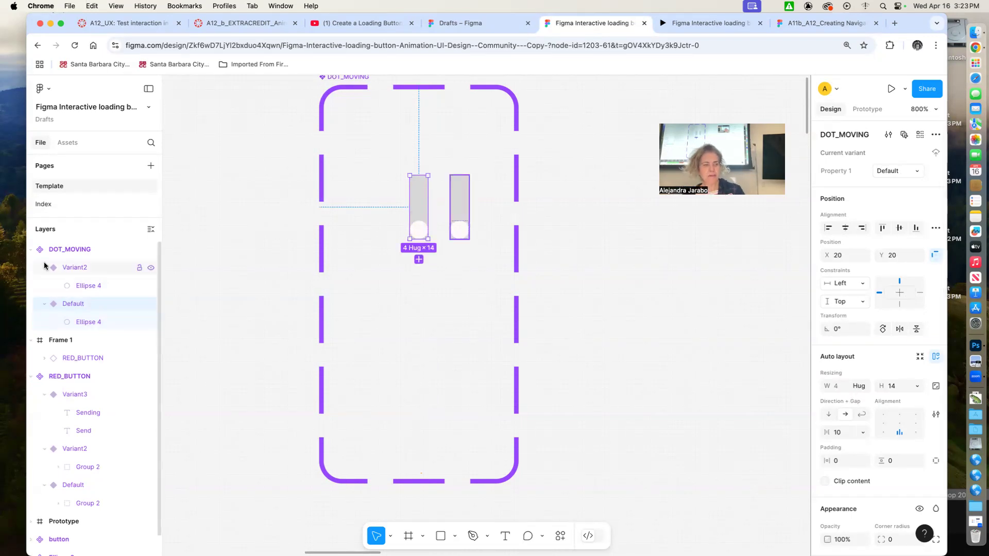
left_click(78, 267)
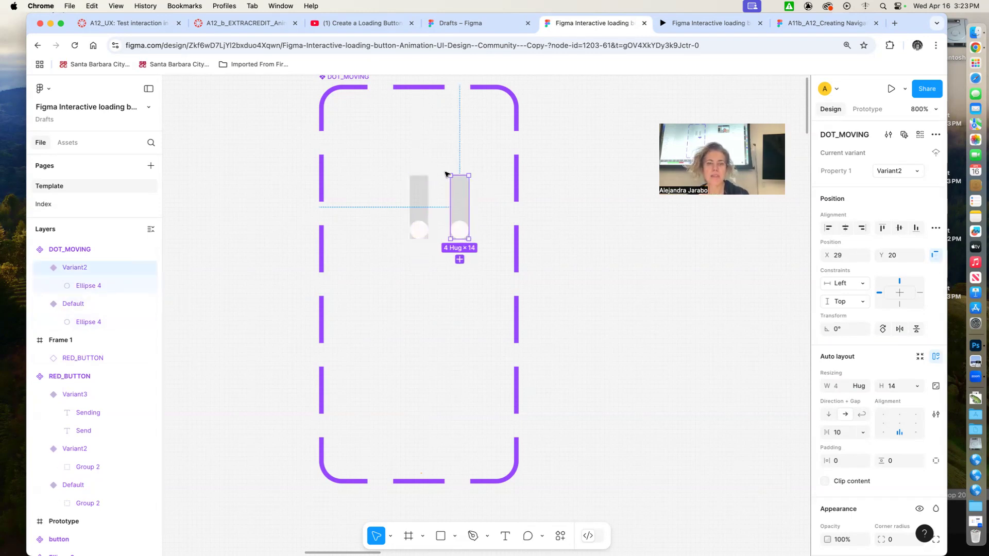
left_click(92, 286)
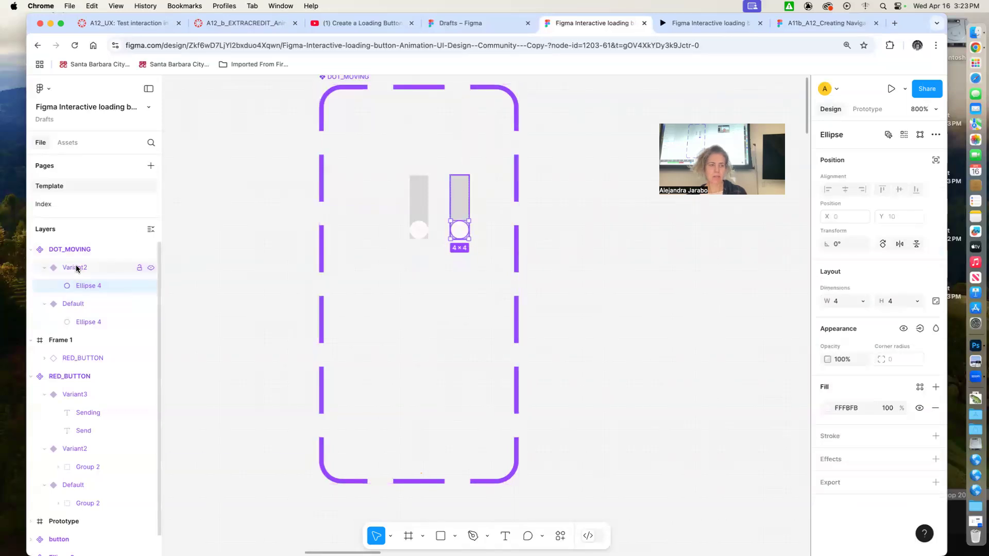
left_click(77, 269)
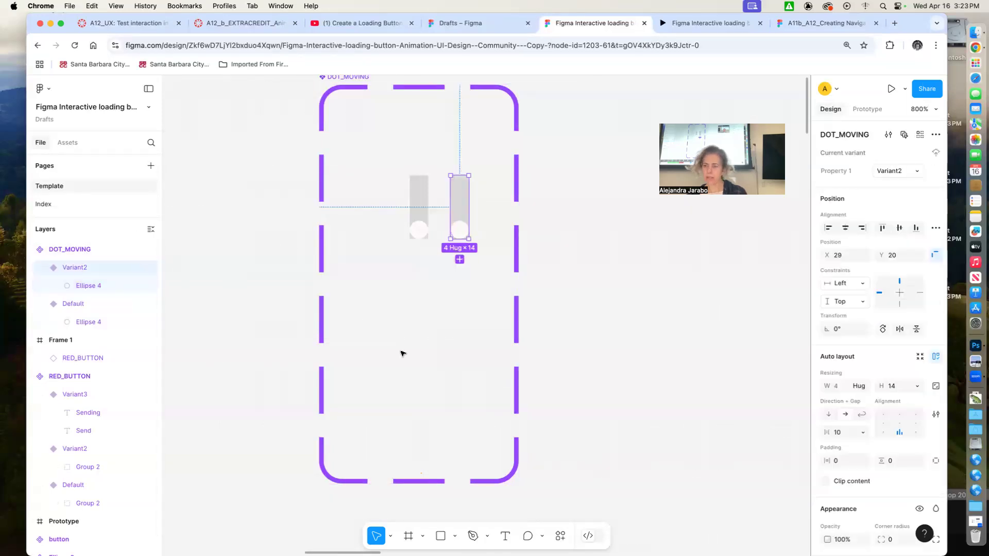
left_click(899, 416)
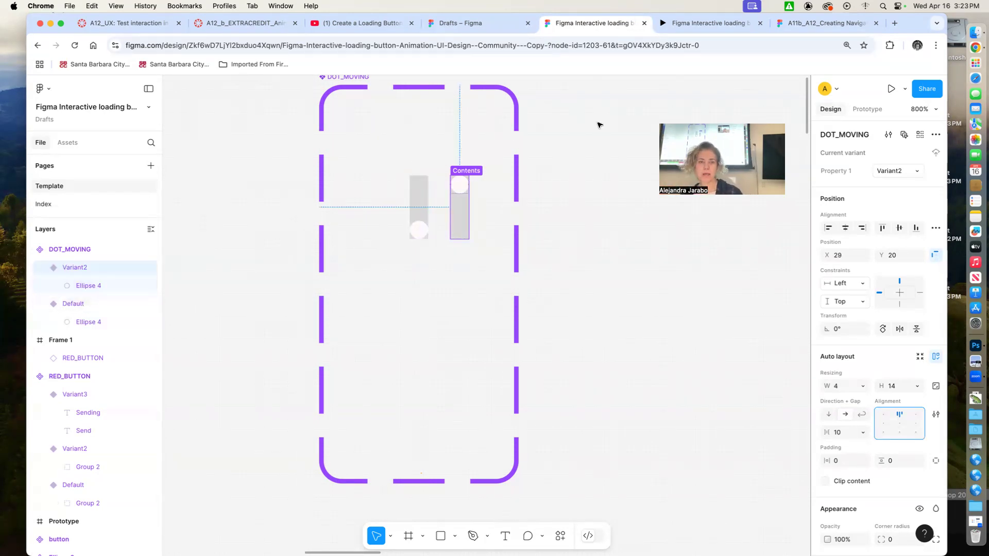
Step: Connect DOT_MOVING's Default variant to Variant2 with a prototype interaction triggered After delay
left_click(868, 109)
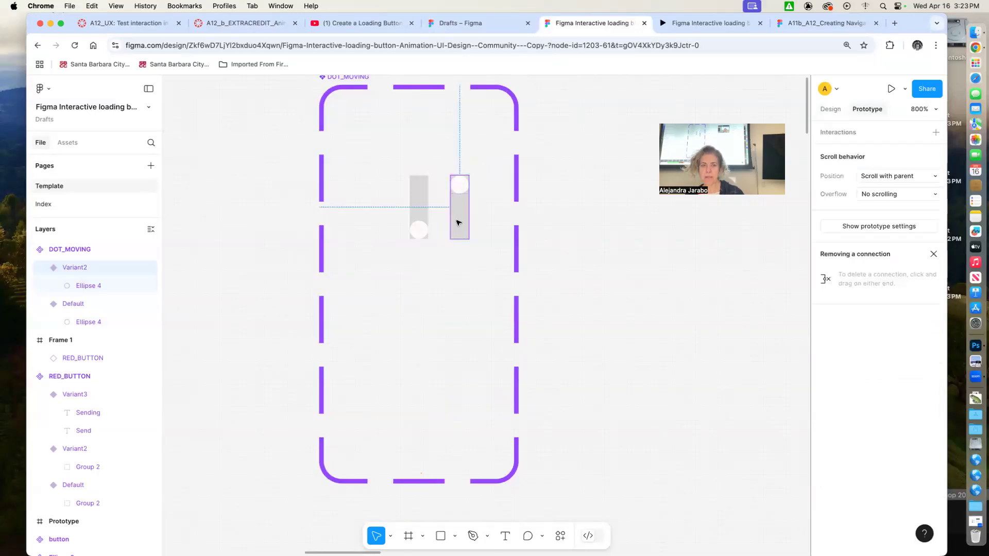
left_click(419, 232)
left_click_drag(419, 240, 455, 183)
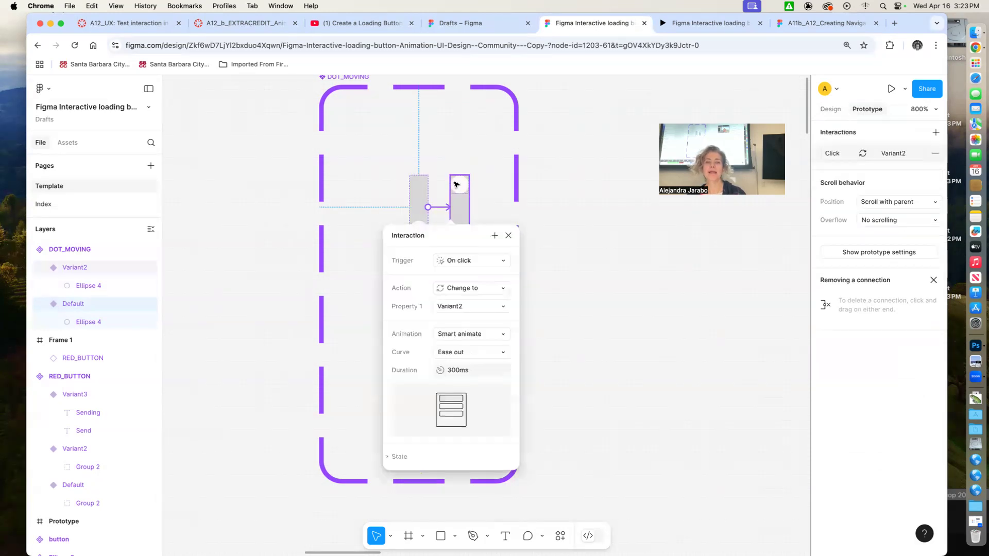
left_click(472, 261)
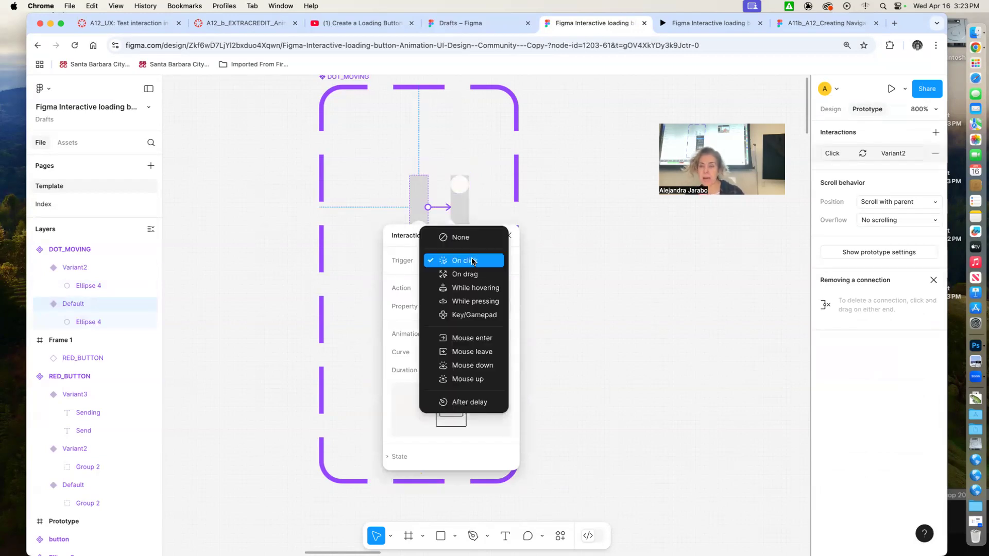
left_click(471, 402)
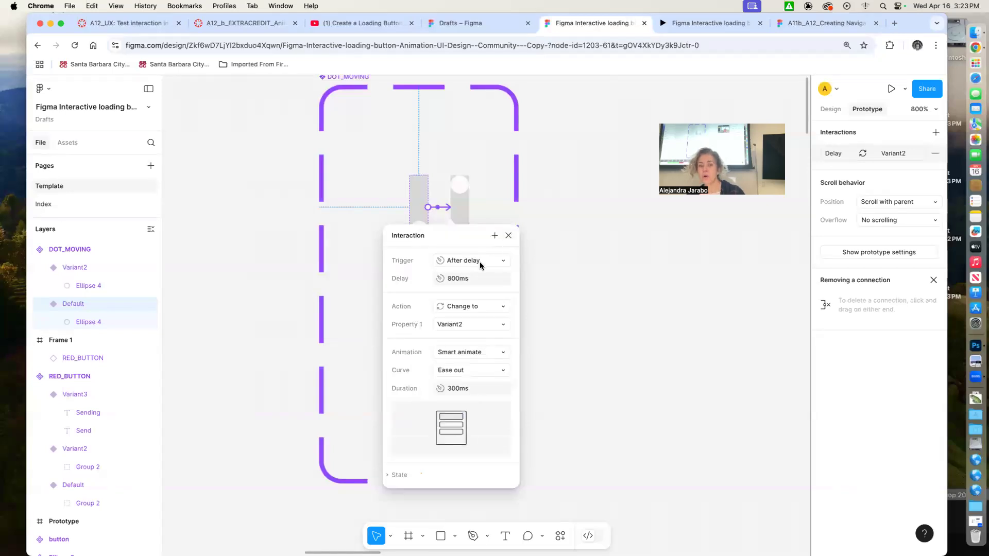
Step: Set the Default-to-Variant2 interaction's delay to 1 ms and its Smart animate duration to 500 ms
left_click(454, 278)
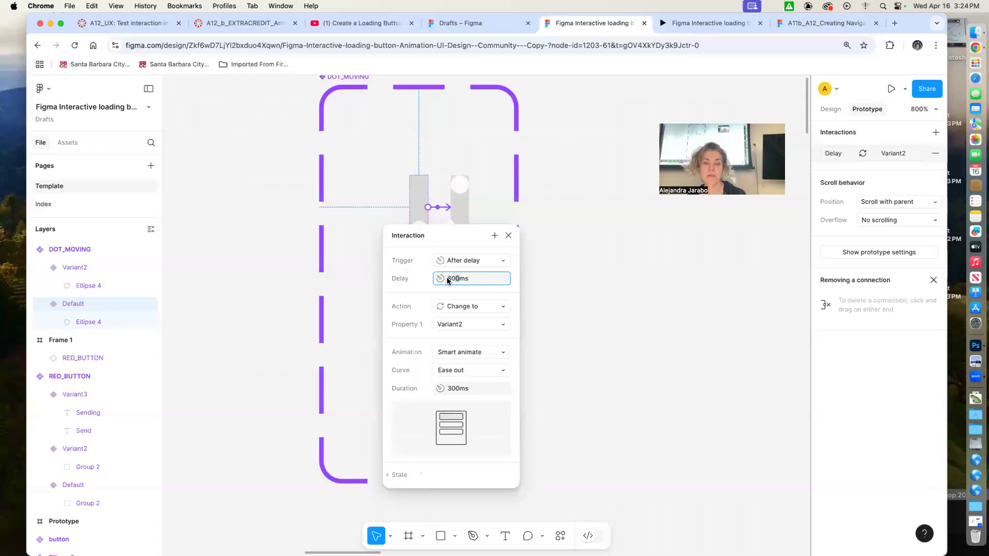
type("1")
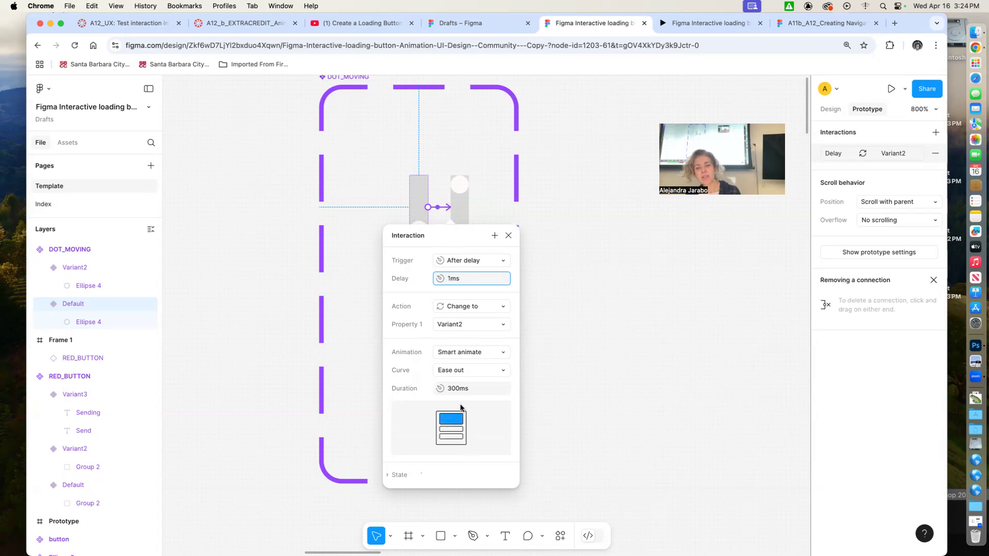
left_click(455, 390)
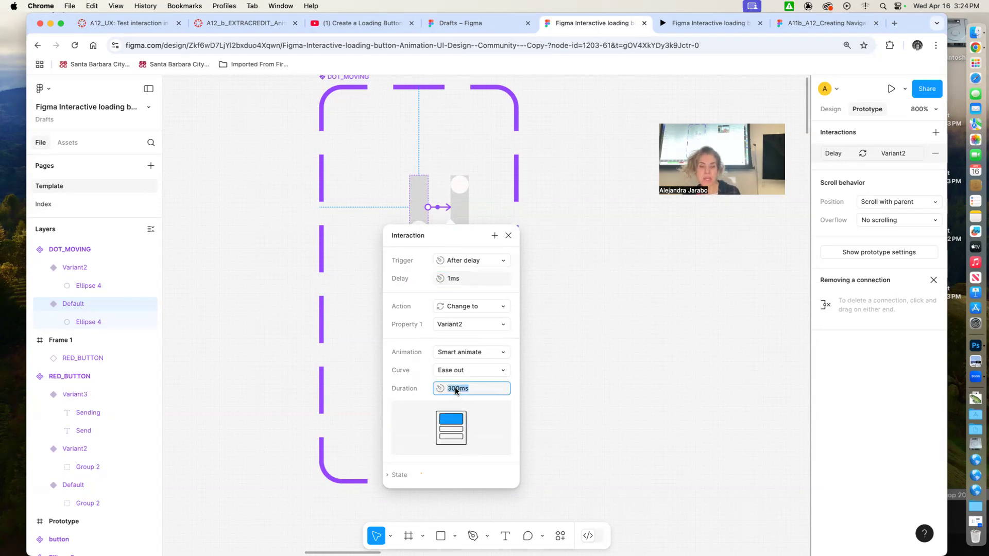
key("BackSpace")
type("5")
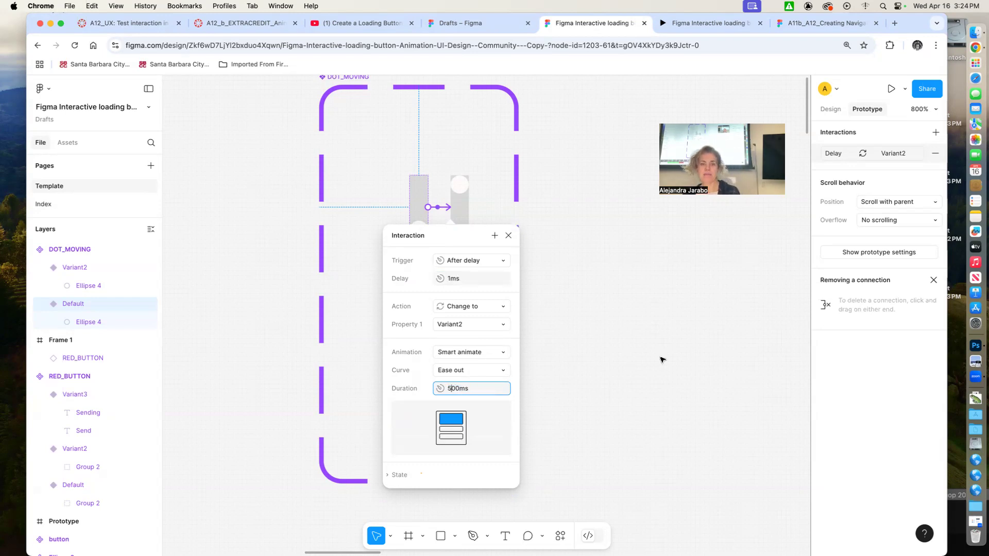
left_click(663, 360)
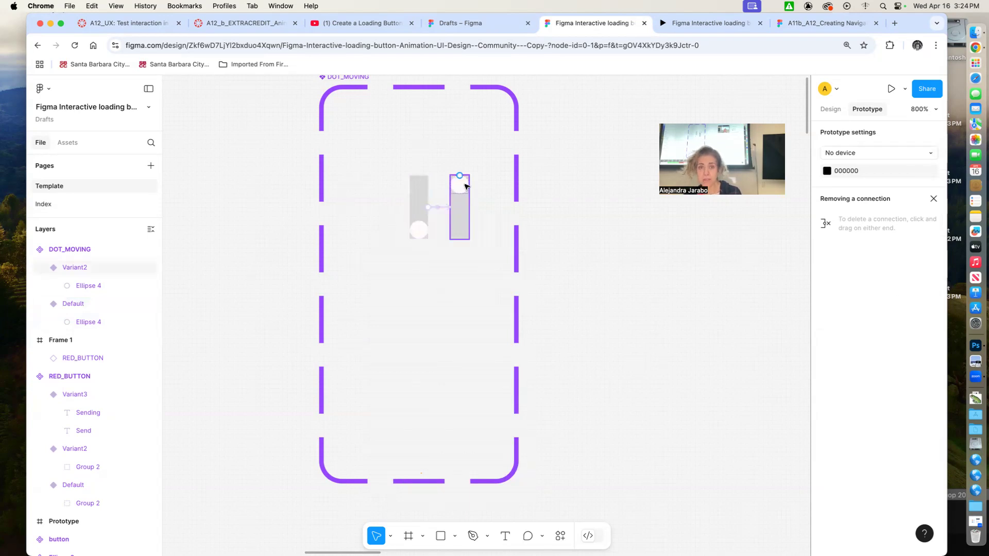
Step: Connect Variant2 back to the Default variant with an After delay trigger and a delay of 1 ms
left_click_drag(459, 181, 422, 227)
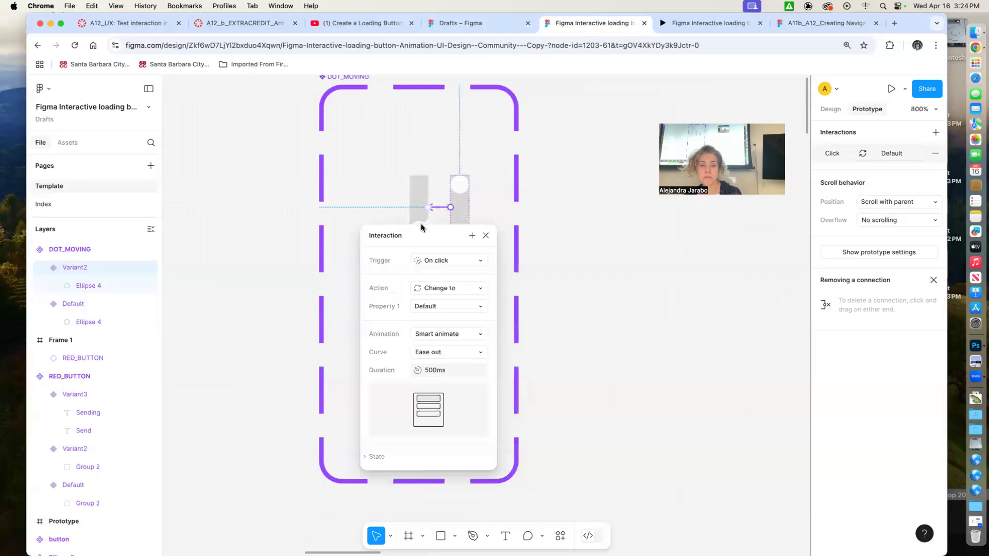
left_click(453, 259)
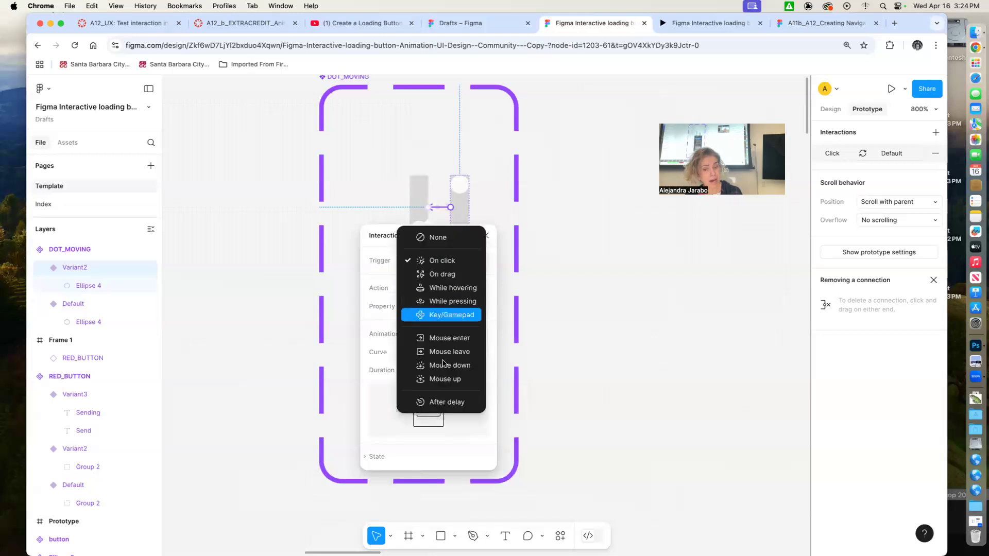
left_click(447, 400)
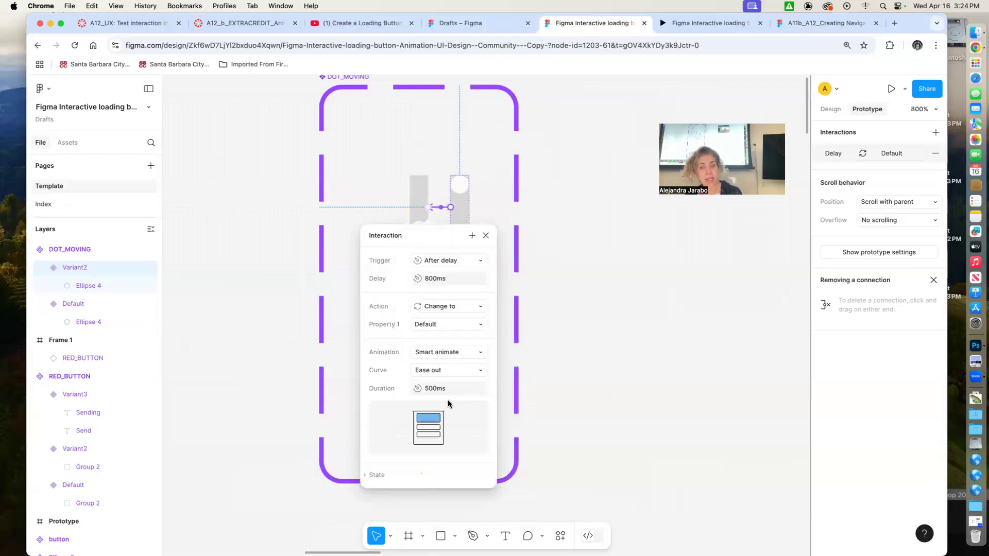
left_click(435, 279)
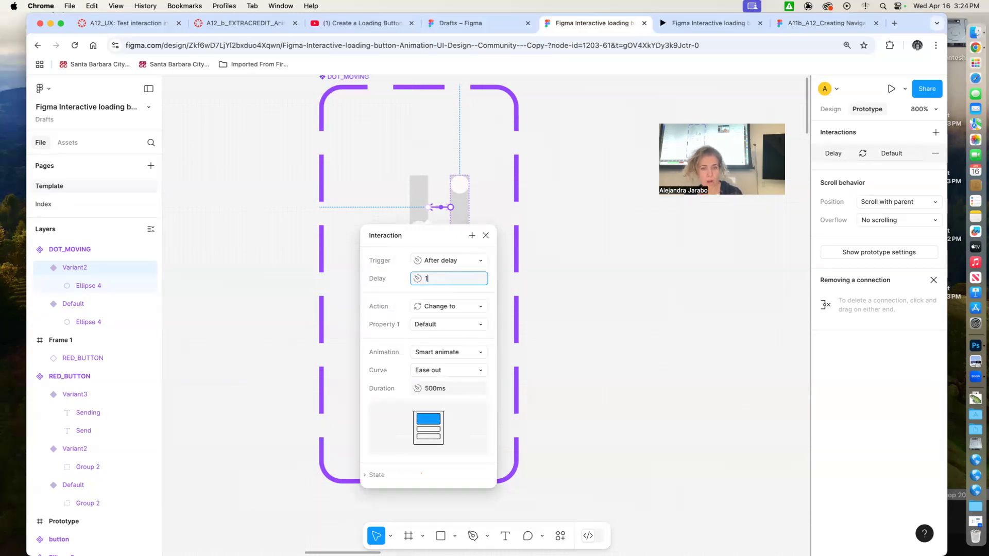
type("1ms")
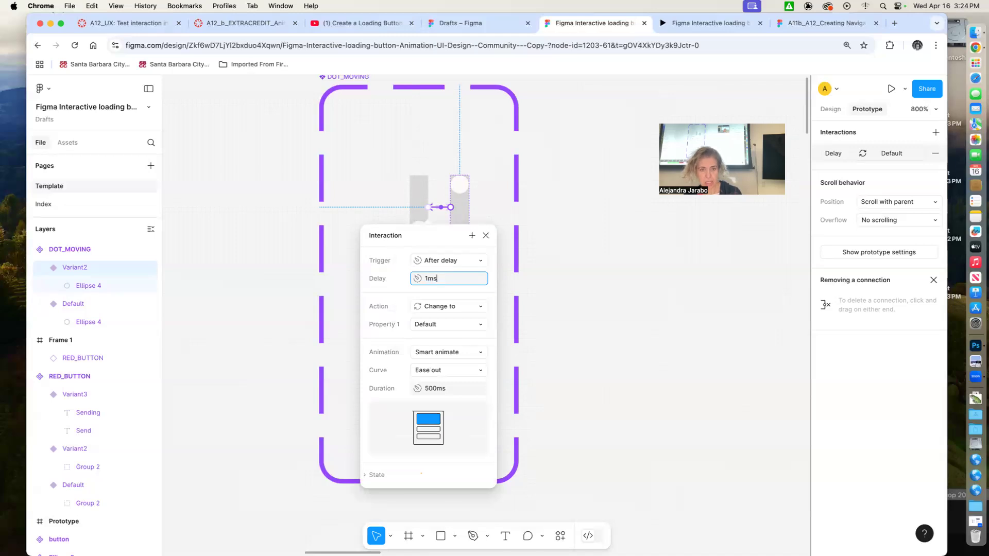
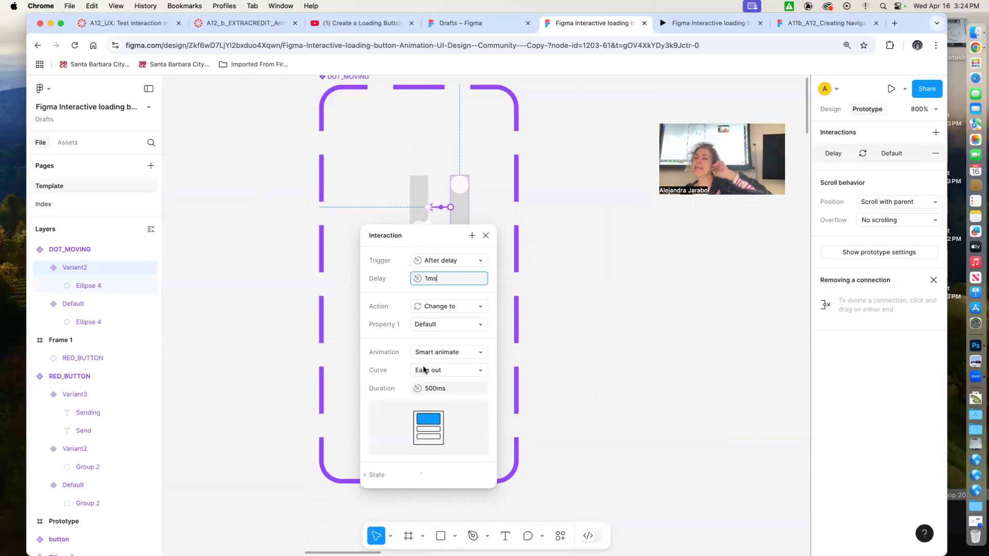
left_click(584, 350)
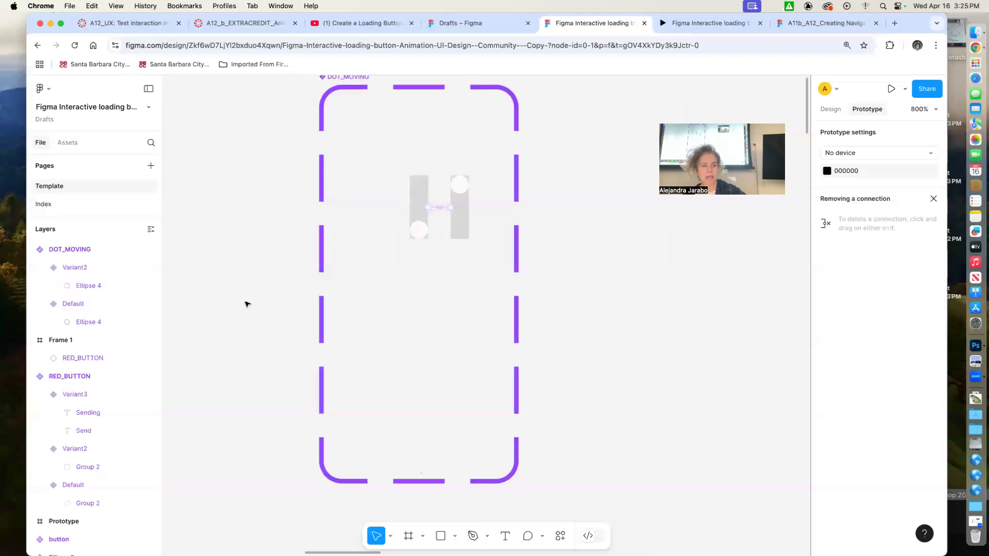
Step: Draw a frame about 42 × 27 beside the DOT_MOVING component set and fill it with light purple DDC0F7
left_click(408, 536)
left_click_drag(596, 229, 783, 353)
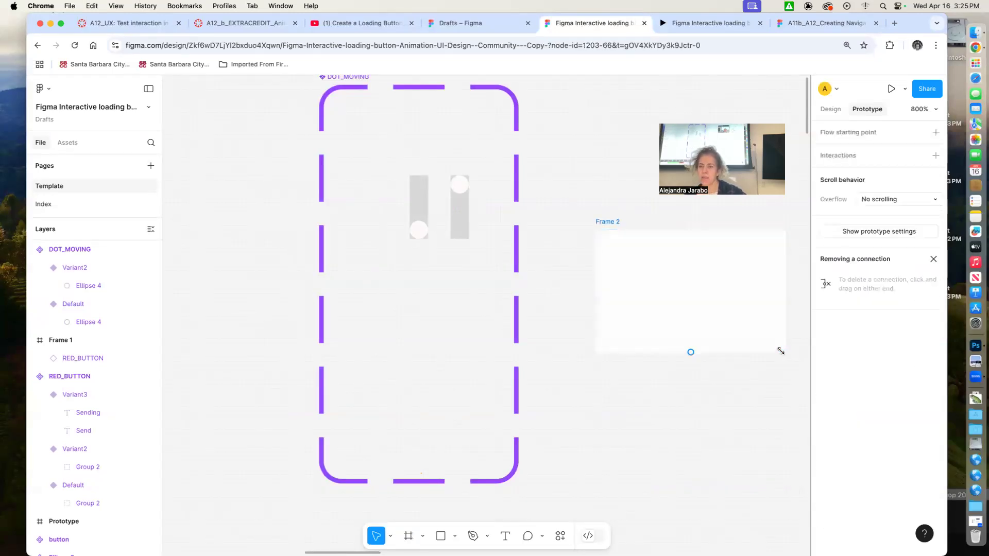
left_click(830, 109)
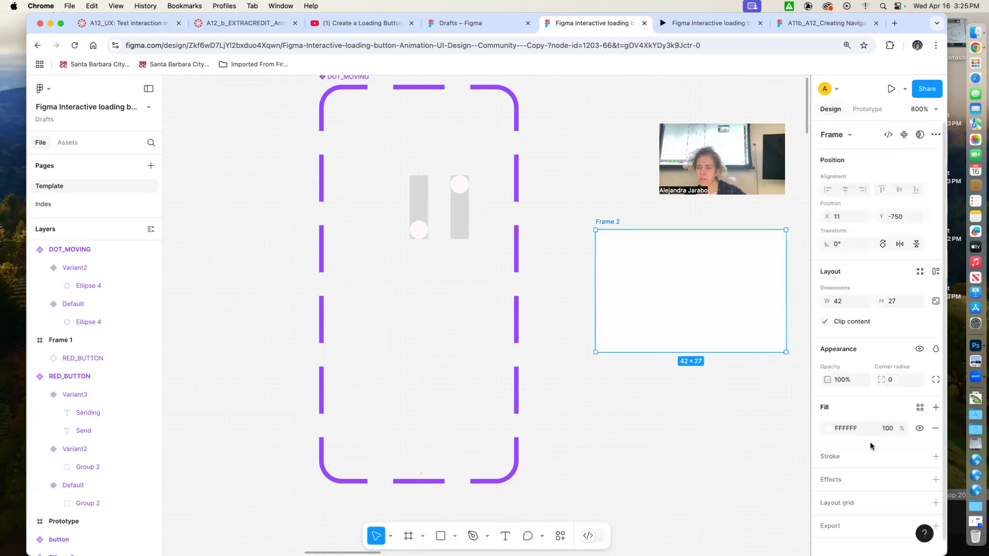
left_click(827, 428)
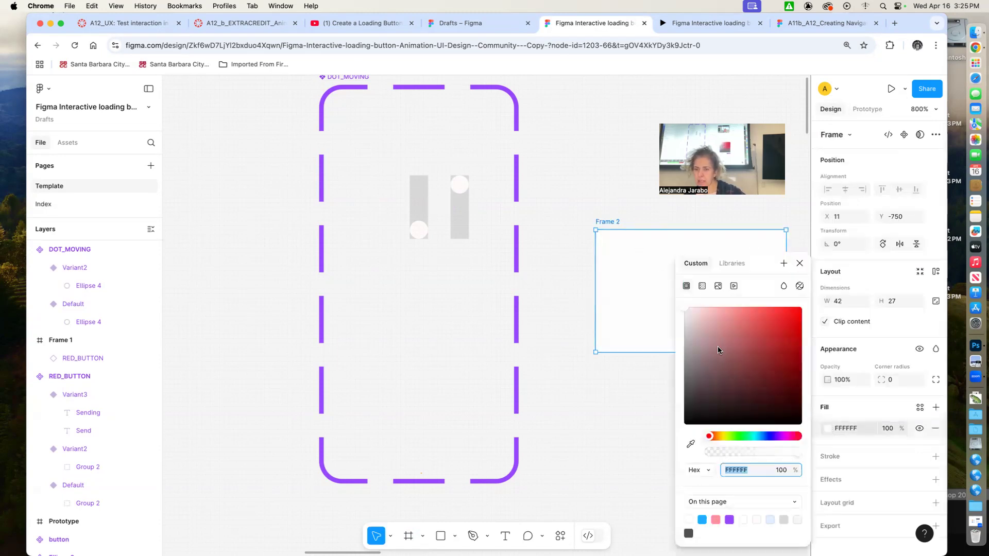
left_click_drag(749, 436, 776, 436)
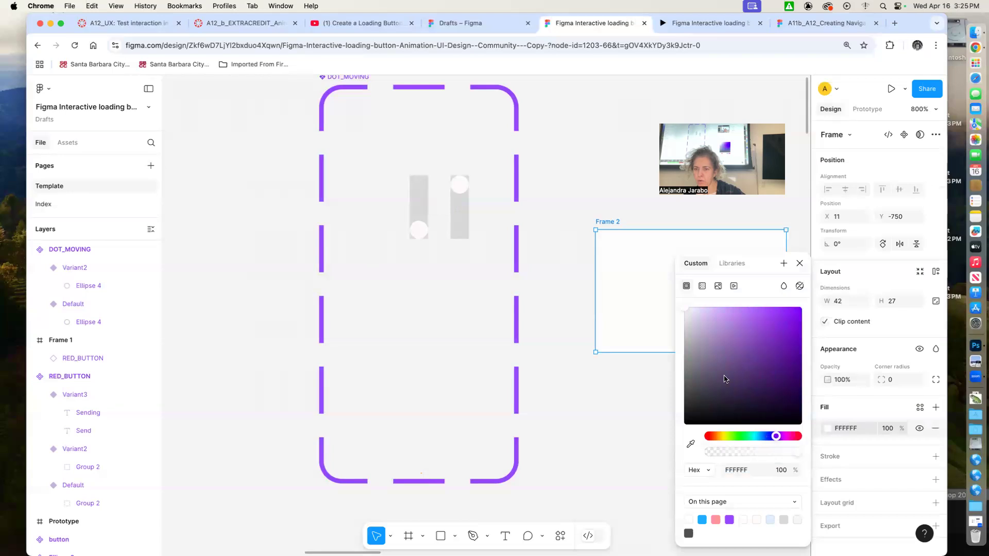
left_click(709, 313)
left_click(600, 435)
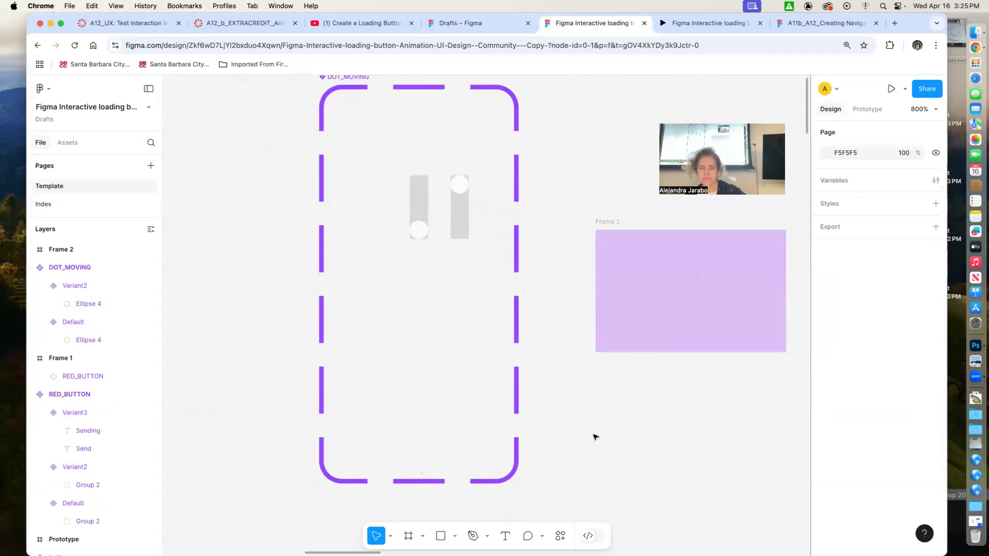
Step: Place an instance of the DOT_MOVING component from the file's assets inside the purple frame, at about X 21, Y 6
left_click(67, 143)
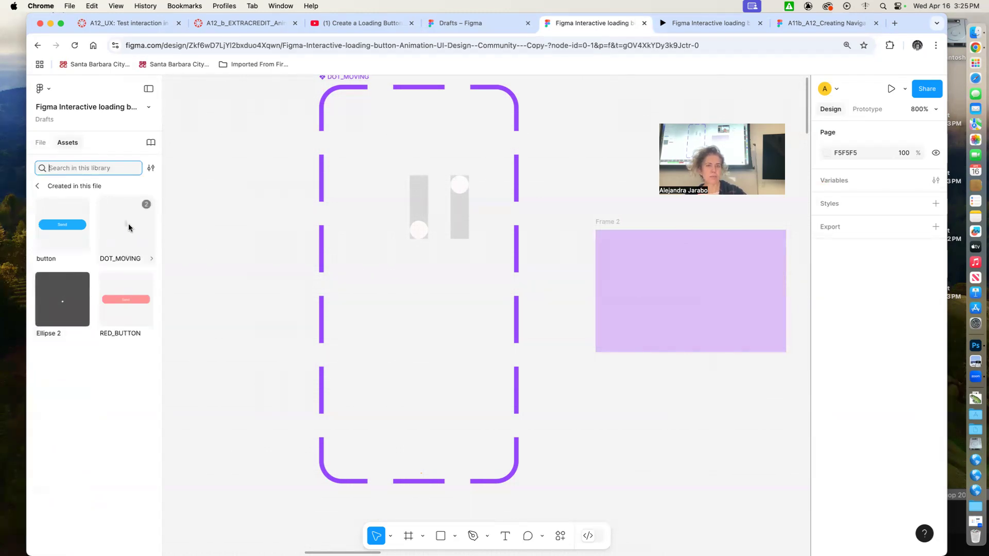
left_click(149, 229)
left_click_drag(151, 229, 700, 286)
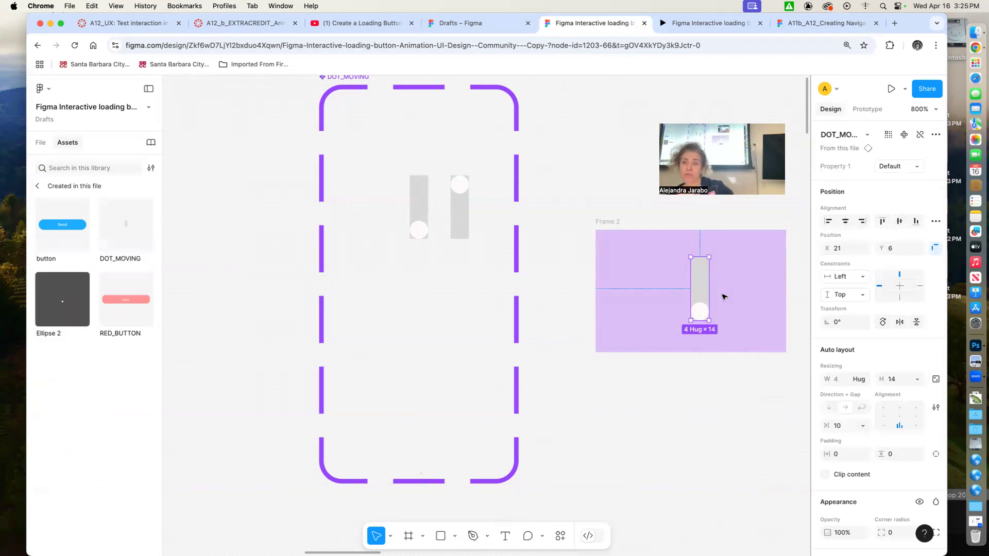
Step: Preview Frame 2 as a prototype to check the moving dot, and return to the design file
left_click(617, 221)
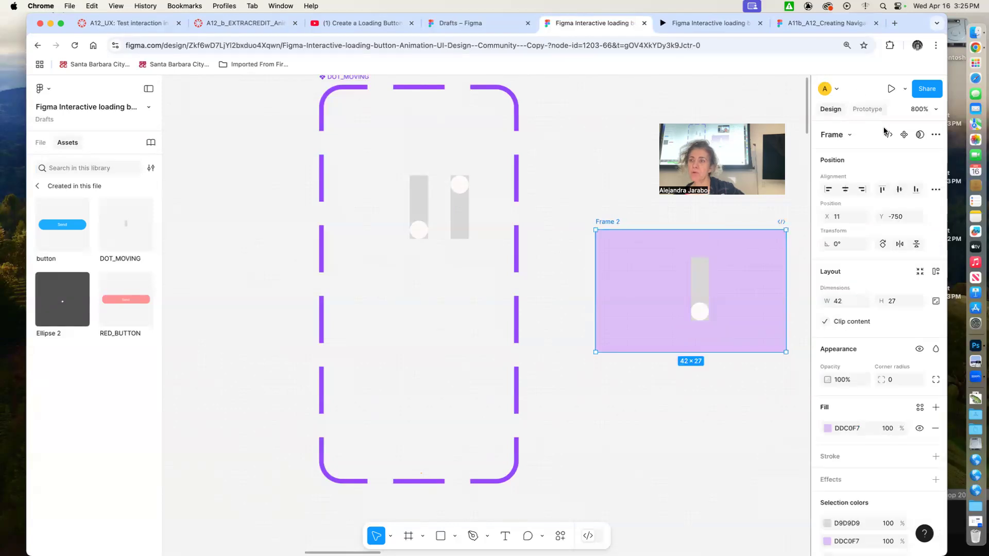
left_click(891, 88)
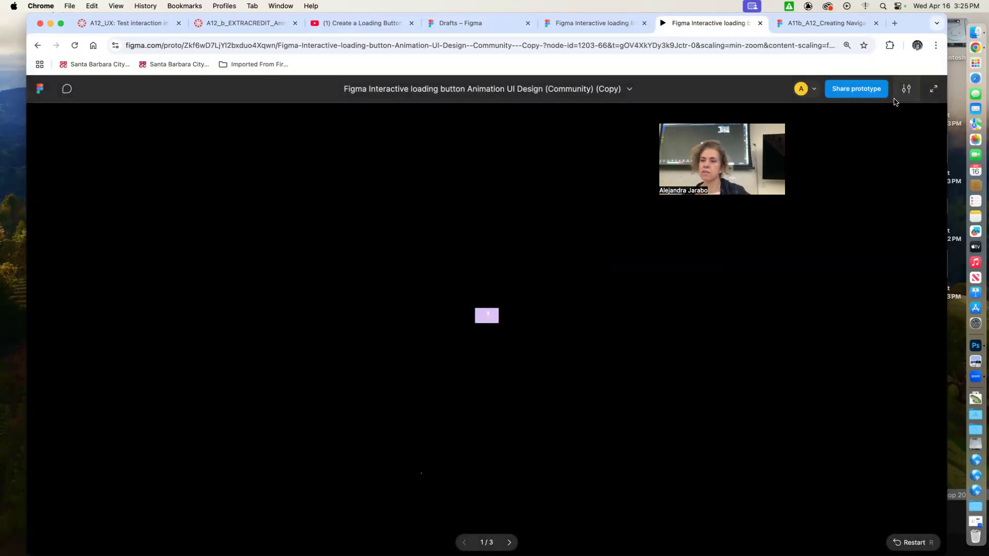
left_click(591, 23)
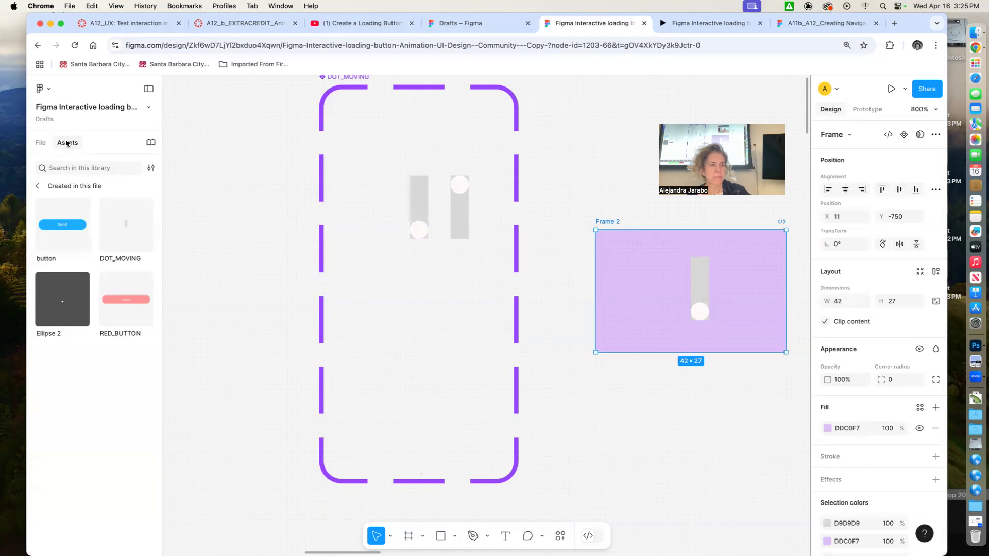
Step: Set the grey fill opacity of DOT_MOVING's Default variant to 0%
left_click(39, 143)
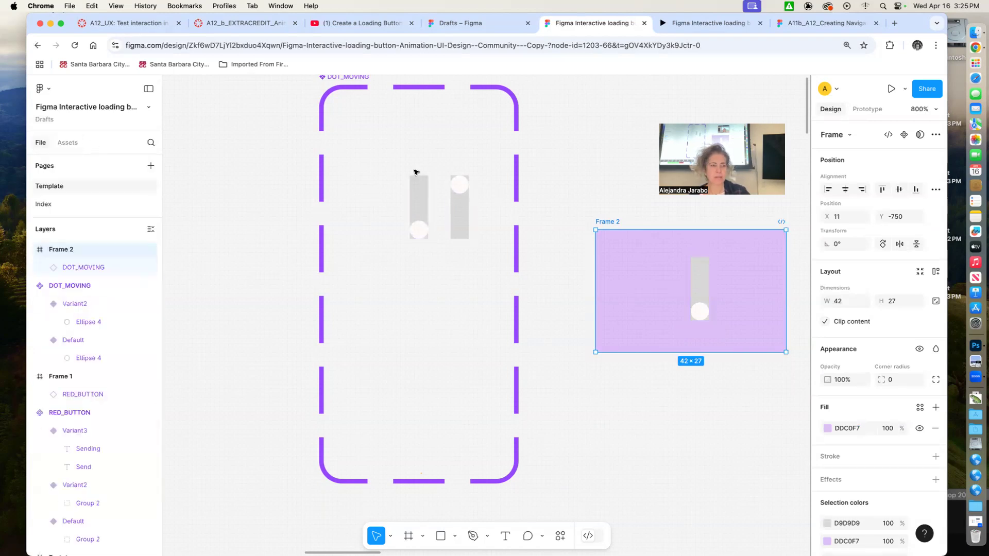
left_click(420, 212)
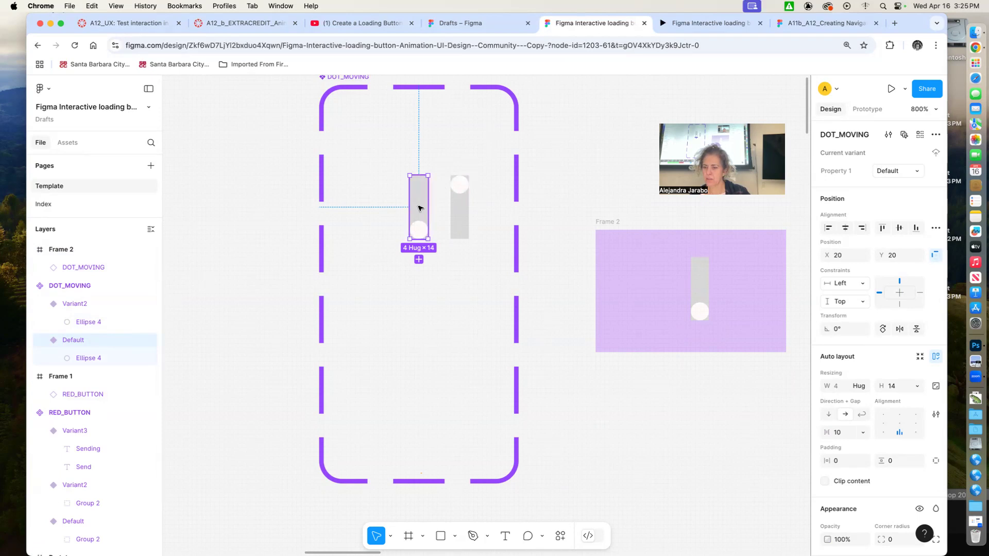
scroll(886, 422, "down", 2)
scroll(883, 412, "down", 5)
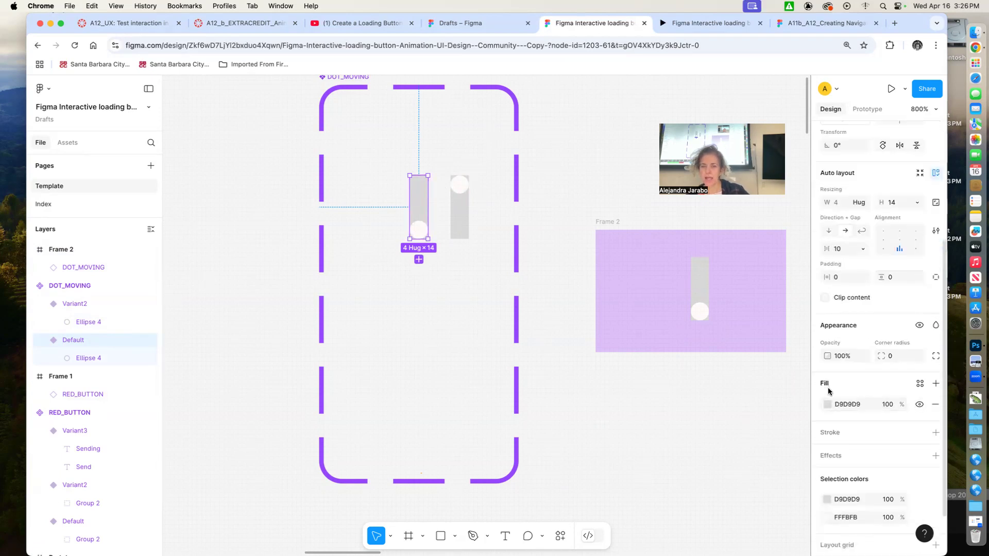
left_click(892, 406)
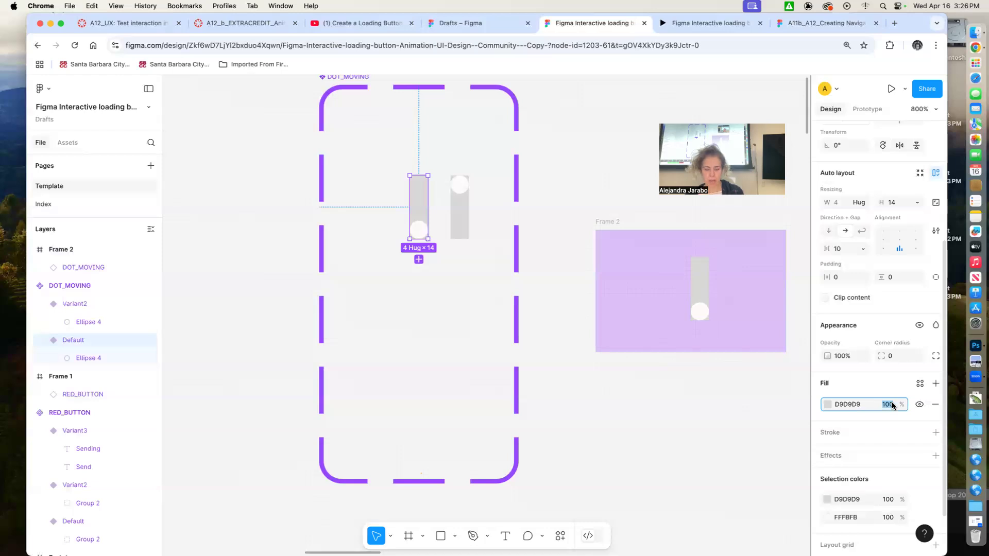
type("0")
key("Return")
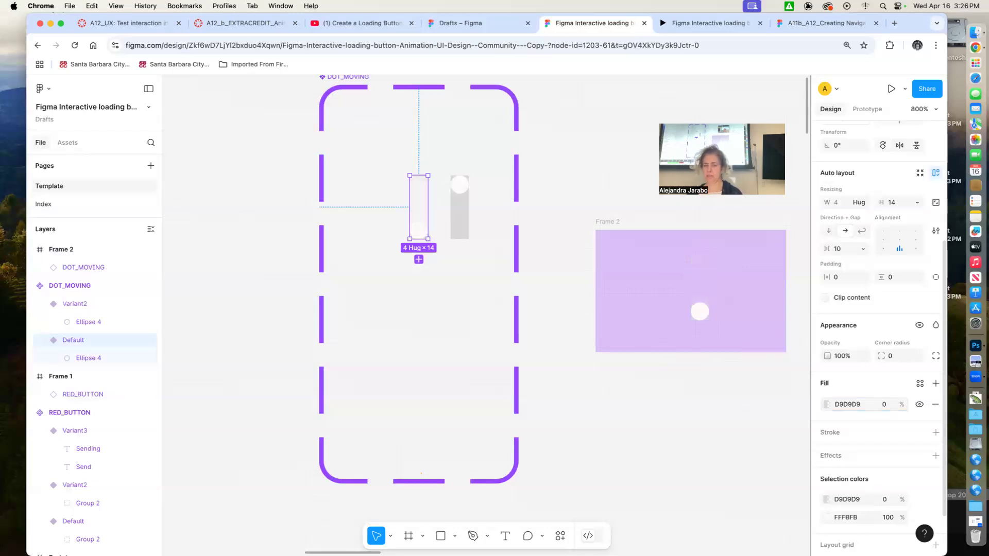
Step: Set the grey fill opacity of DOT_MOVING's Variant2 to 0%
left_click(466, 226)
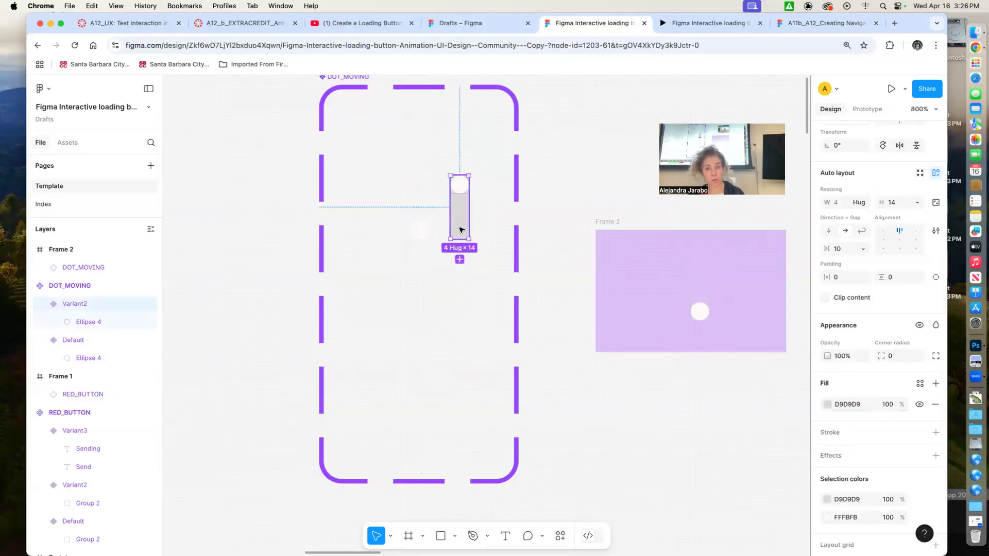
left_click(888, 405)
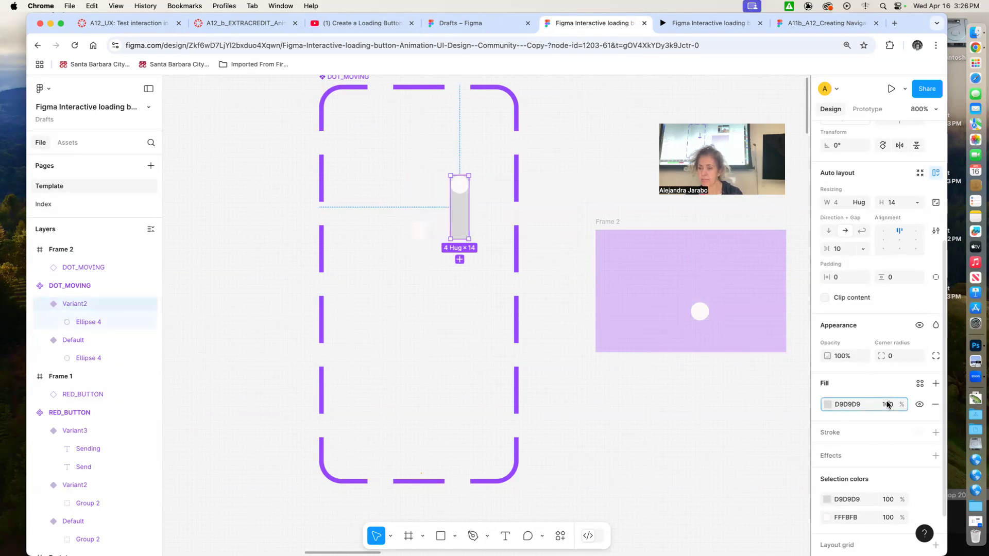
key("Return")
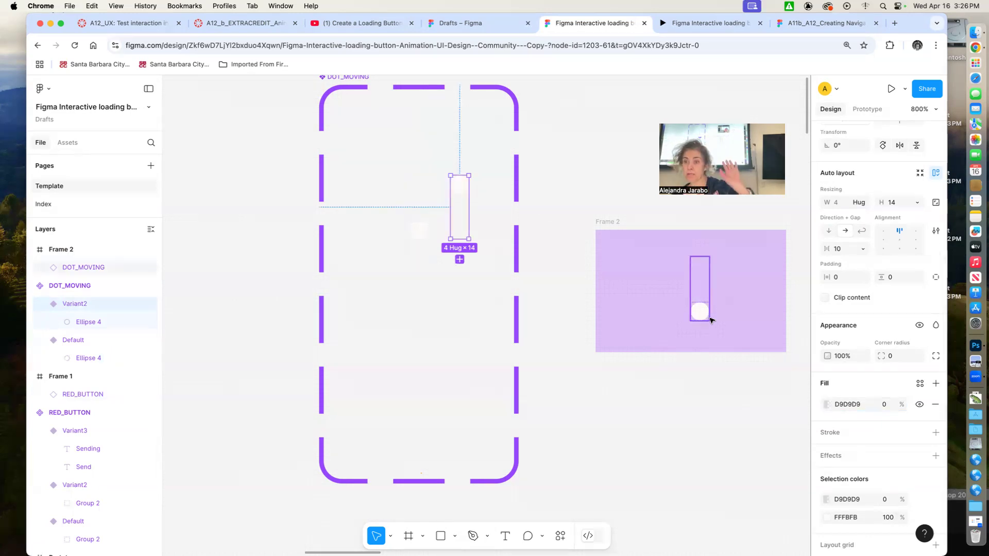
Step: Run the Frame 2 prototype again to check the dot animation without its grey background
left_click(605, 227)
left_click(891, 88)
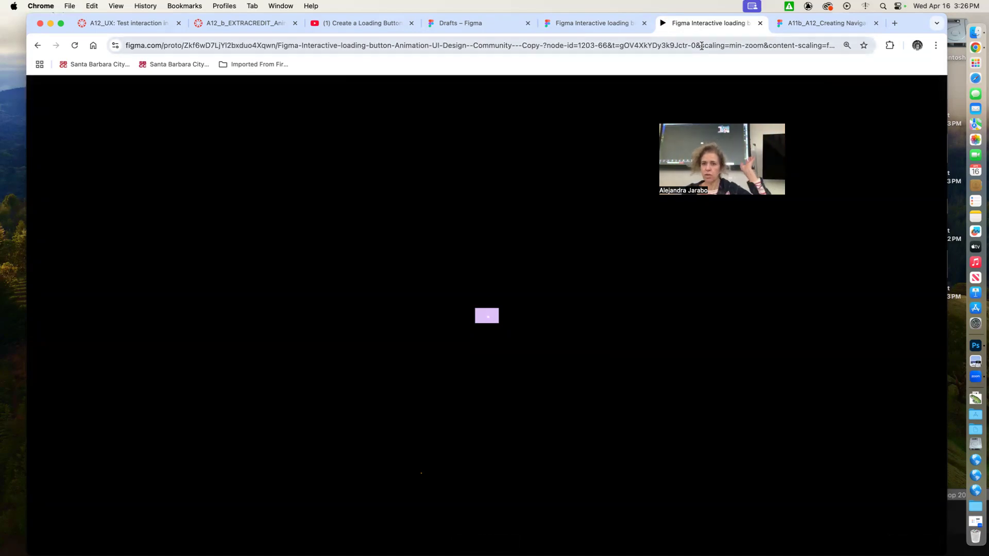
Step: Copy the DOT_MOVING instance from Frame 2 into RED_BUTTON's Variant2 and place it above the i of "Sending" at X 197, Y 11
left_click(600, 23)
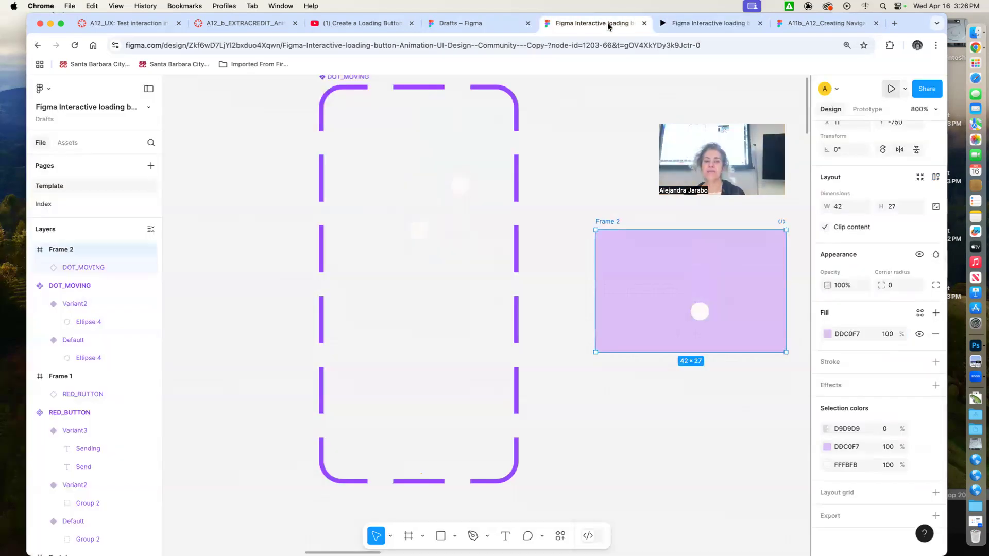
left_click(701, 314)
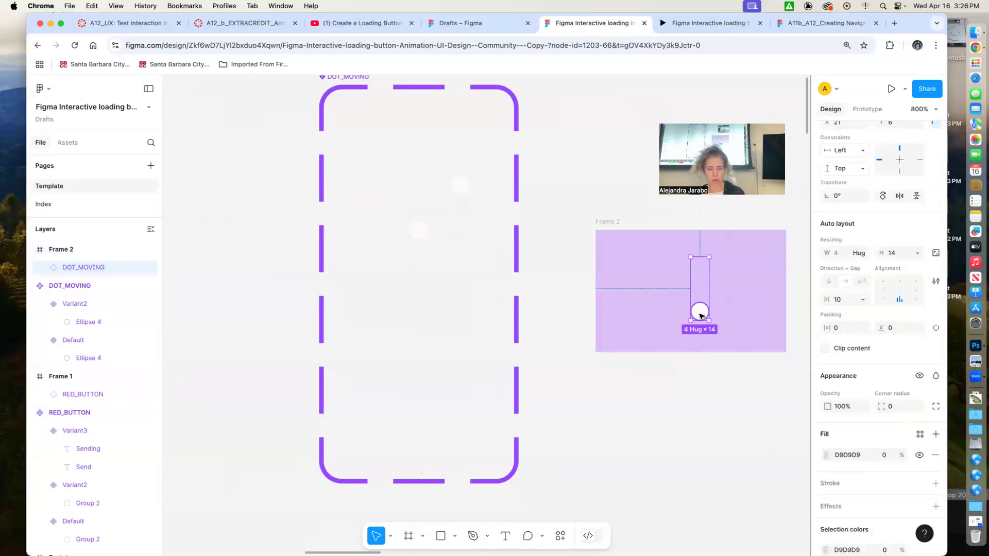
left_click_drag(758, 460, 455, 261)
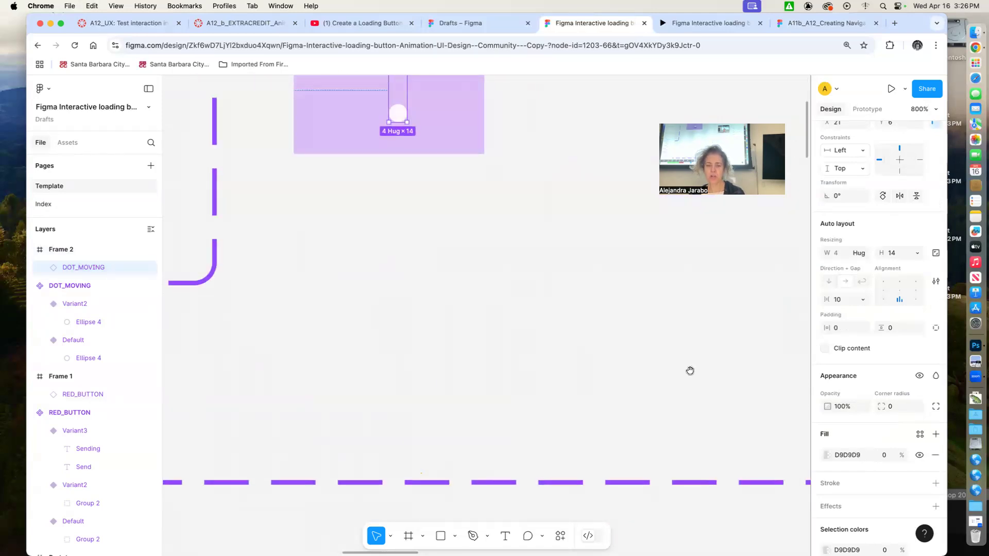
scroll(689, 371, "down", 5)
scroll(623, 364, "down", 6)
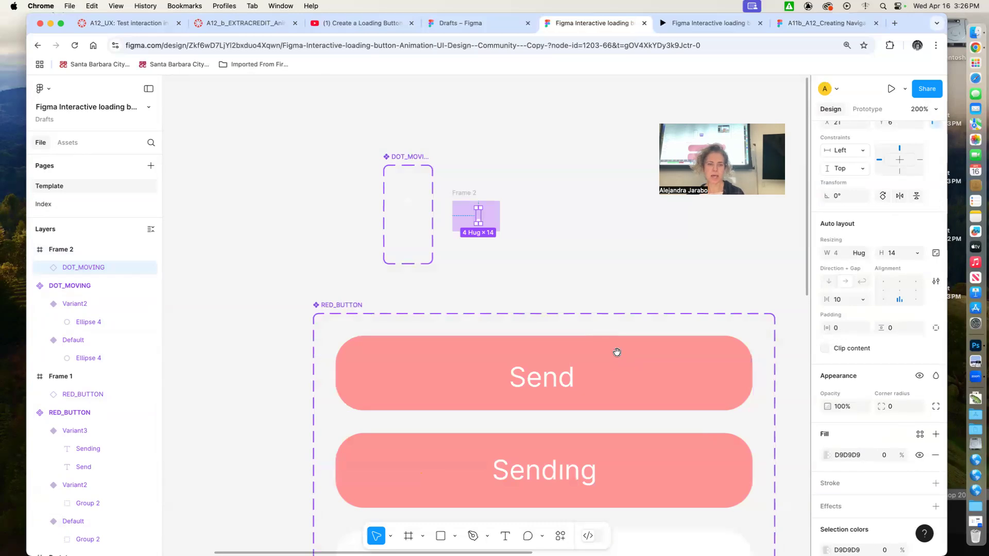
scroll(615, 351, "down", 5)
scroll(567, 237, "right", 1)
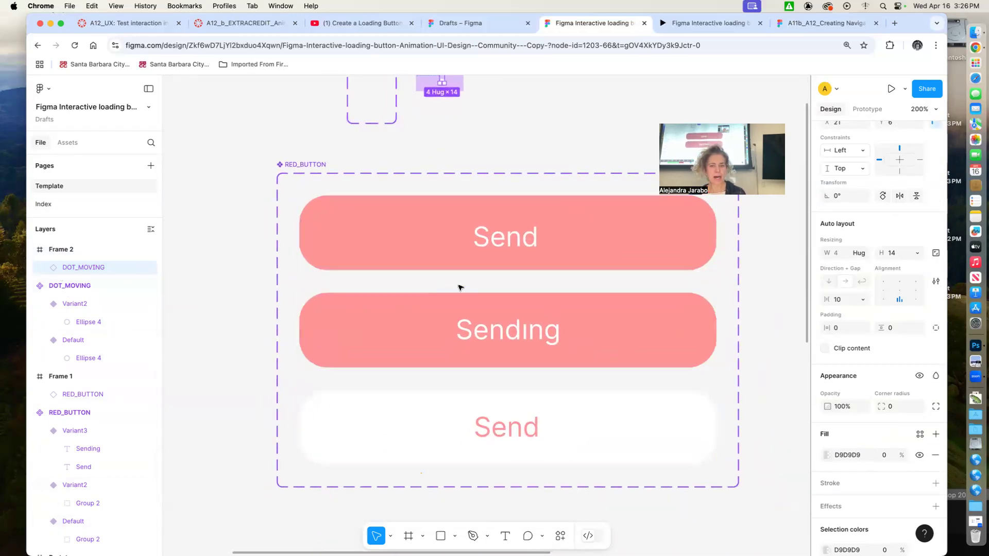
left_click(319, 164)
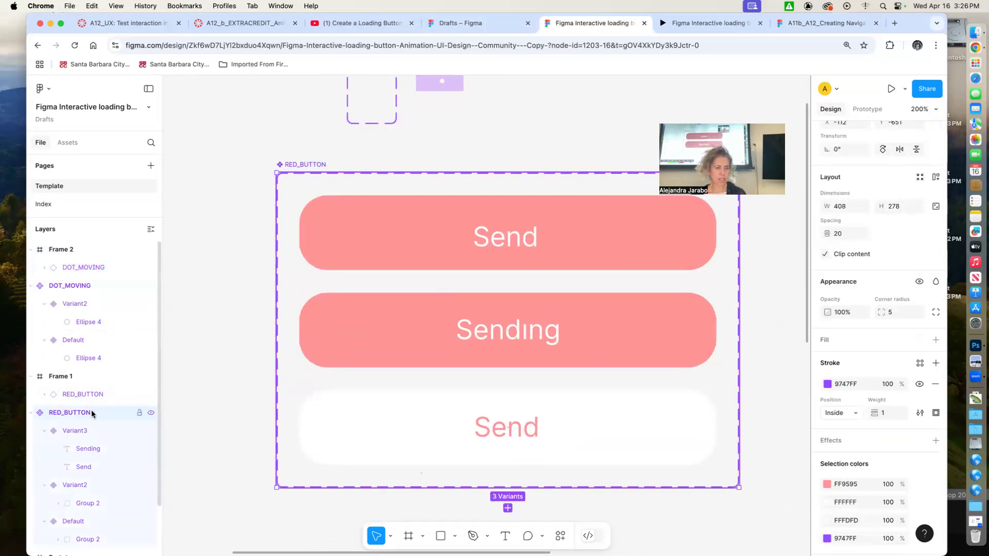
scroll(89, 417, "down", 2)
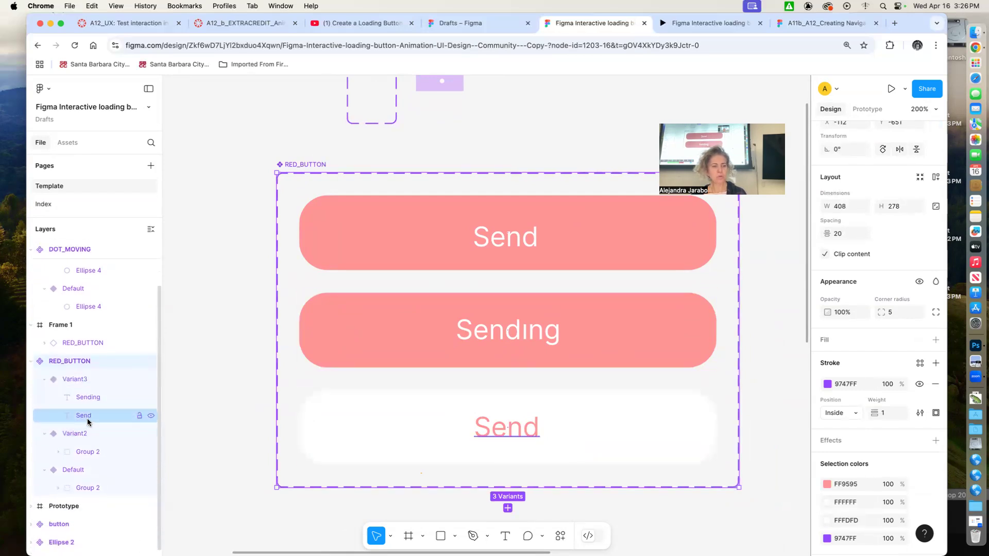
left_click(72, 433)
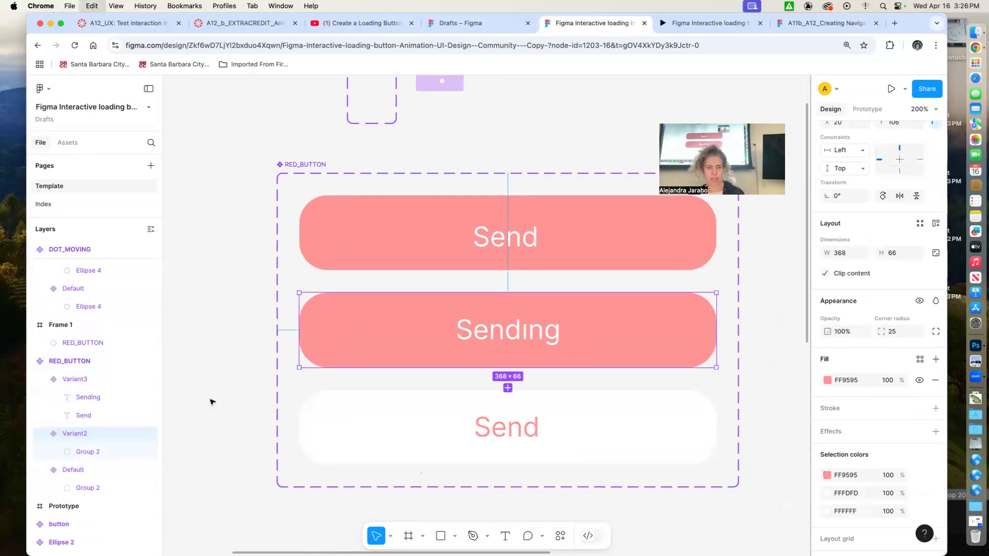
key("super+v")
left_click_drag(318, 309, 525, 318)
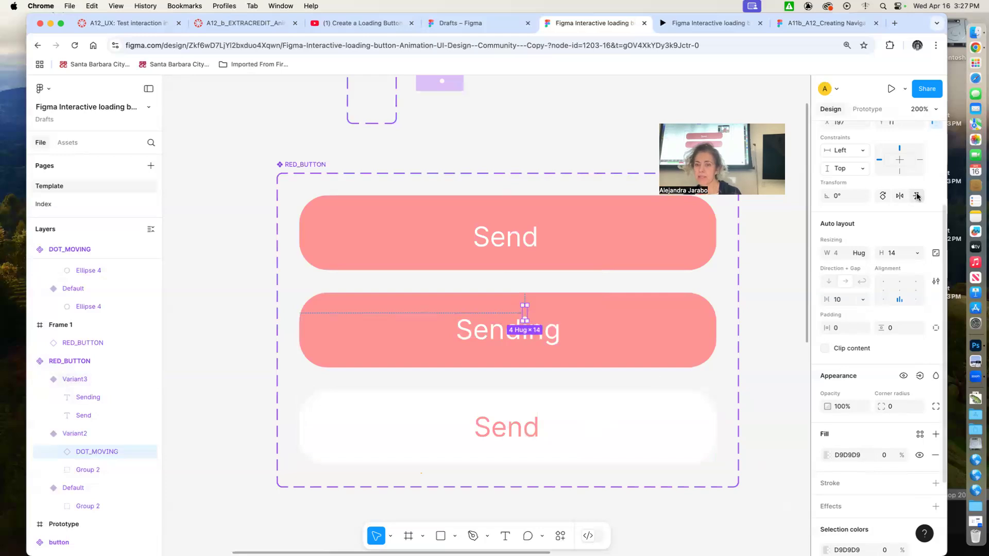
Step: Run the Frame 1 prototype and trigger the Send button repeatedly to check the moving dot in its Sending state
scroll(660, 451, "right", 15)
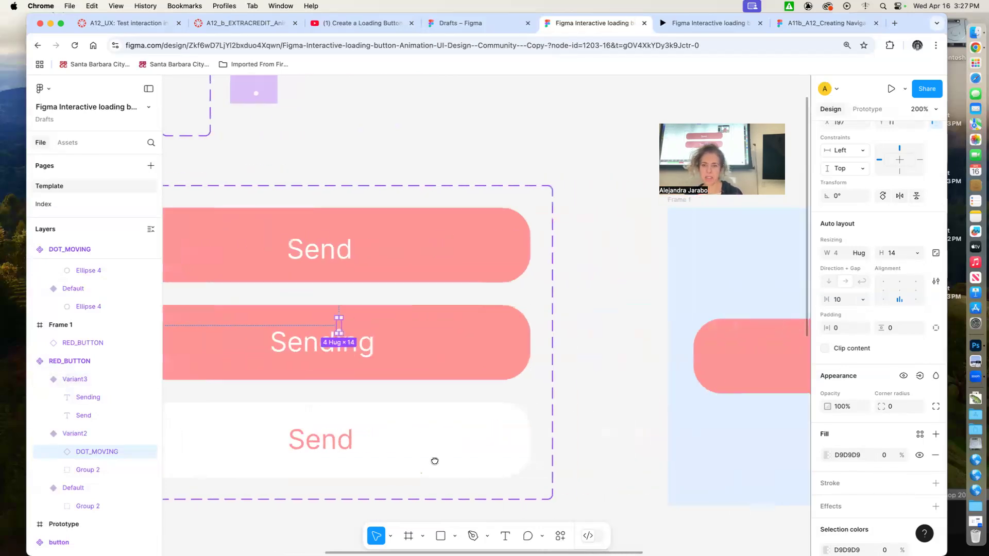
left_click(260, 178)
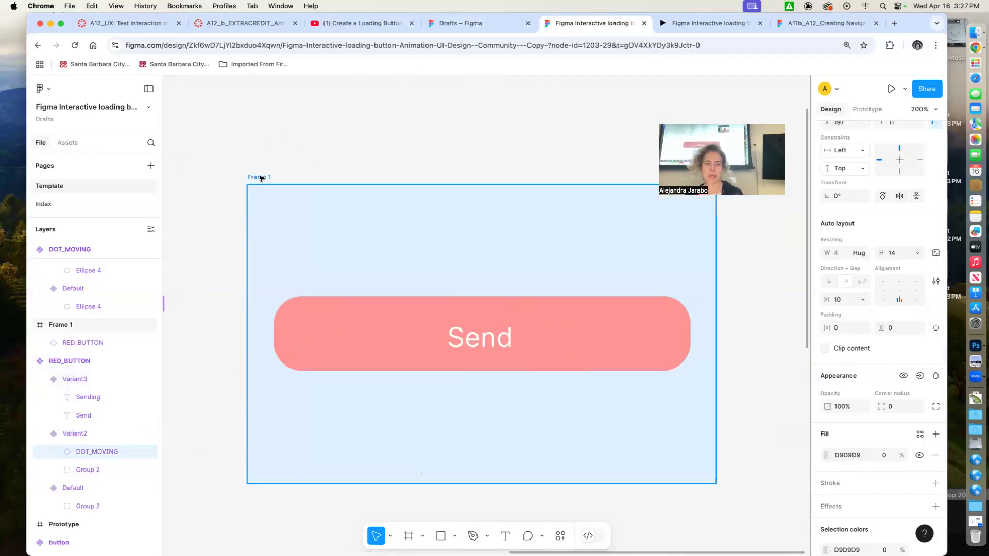
left_click(890, 88)
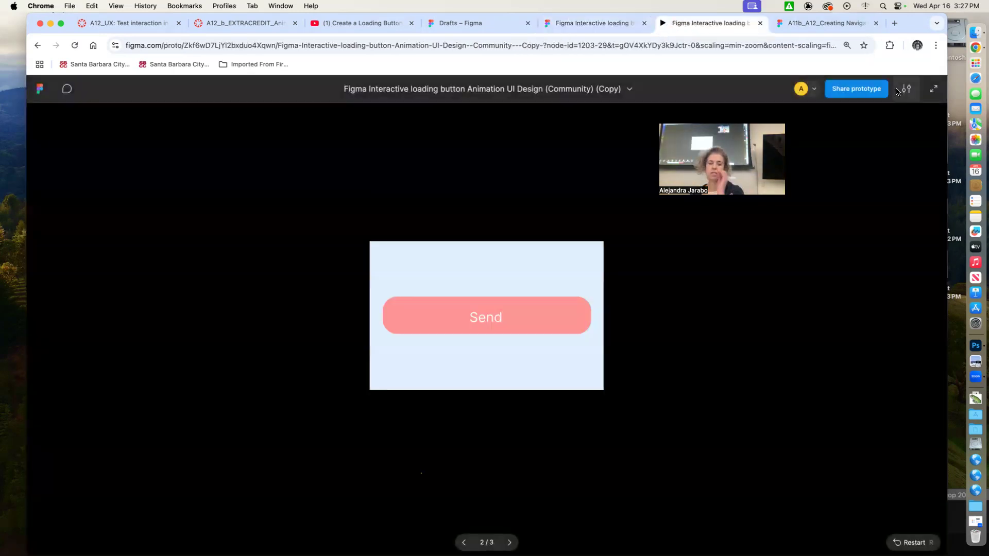
left_click(518, 317)
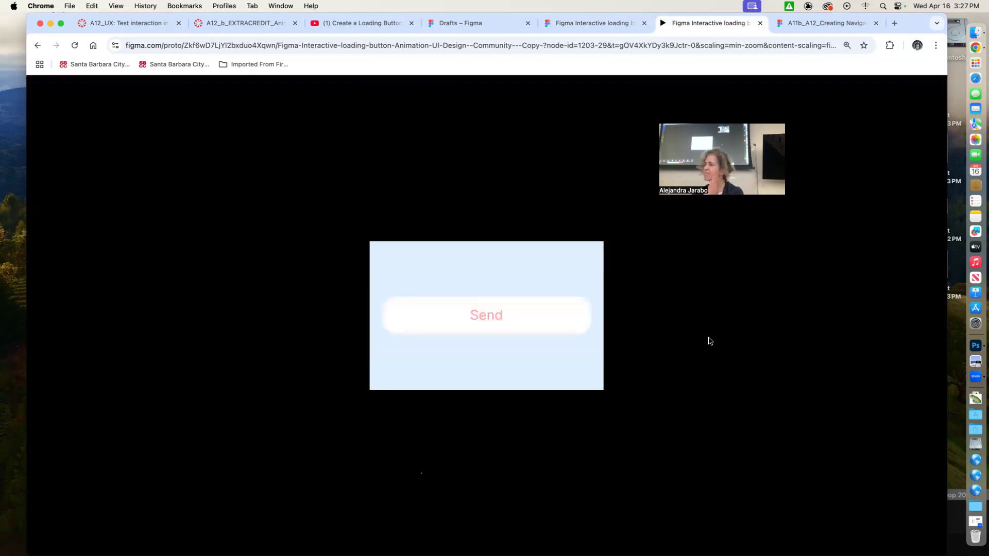
left_click(503, 321)
left_click(555, 323)
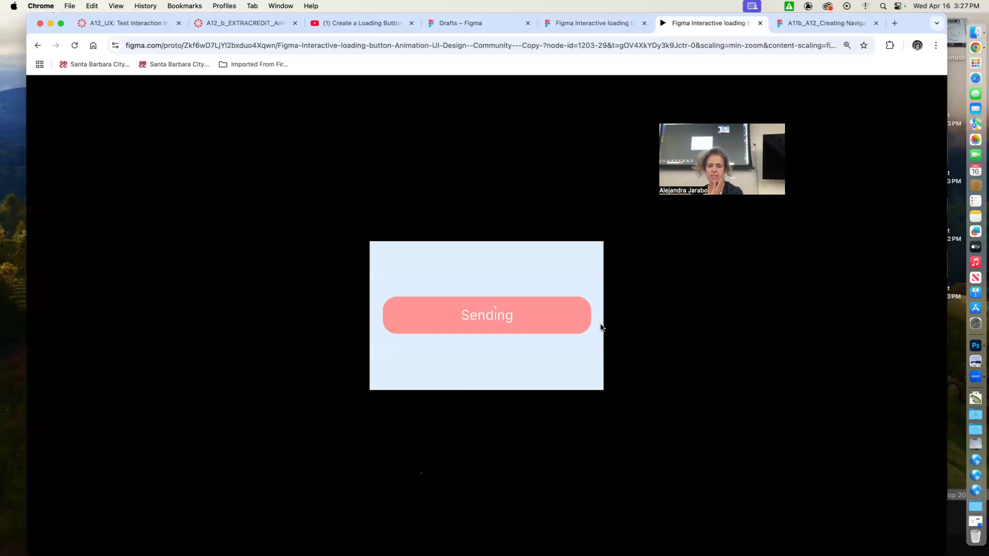
left_click(520, 322)
left_click(533, 317)
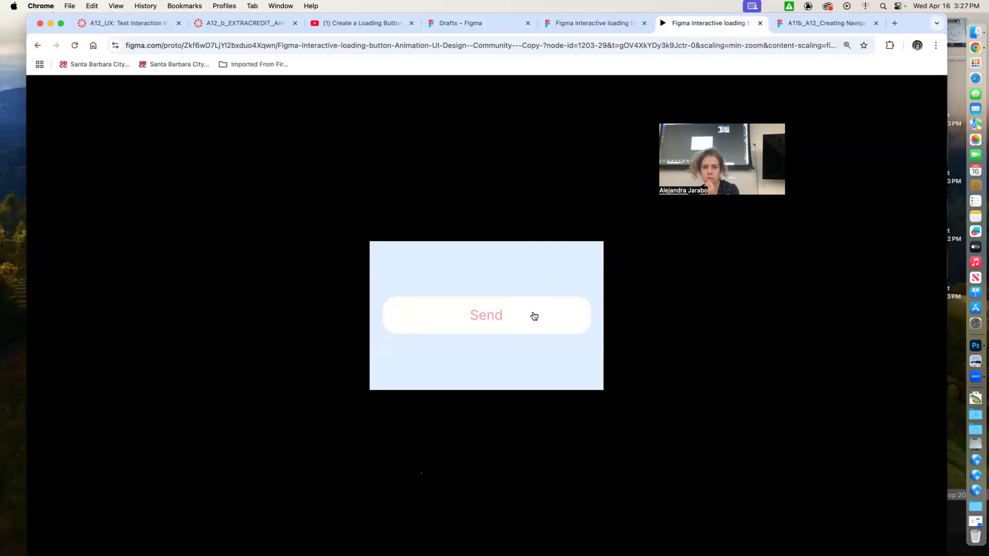
Step: Back in the design file, move Group 2 with the "Sending" text in RED_BUTTON's Variant2 down to Y -24
left_click(592, 23)
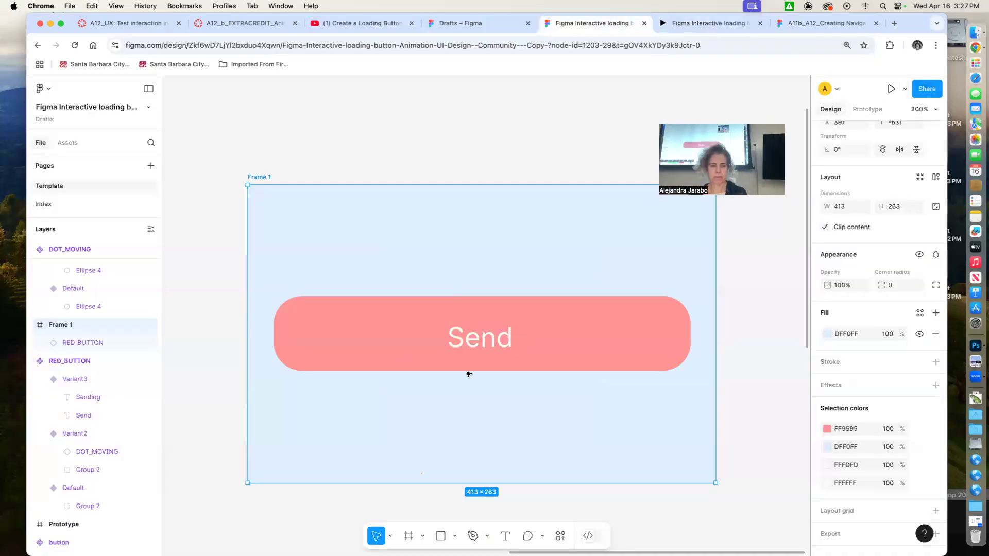
scroll(333, 278, "left", 10)
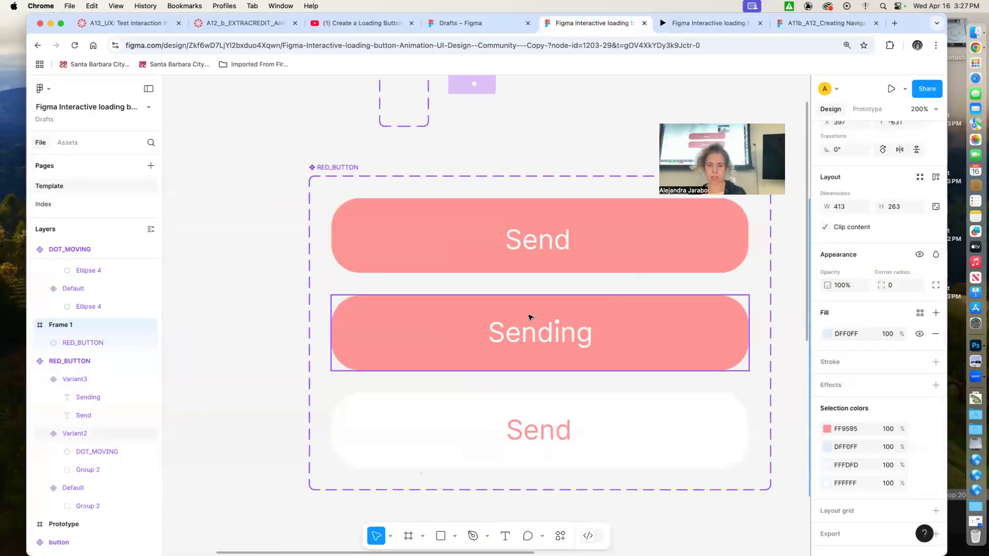
left_click(526, 341)
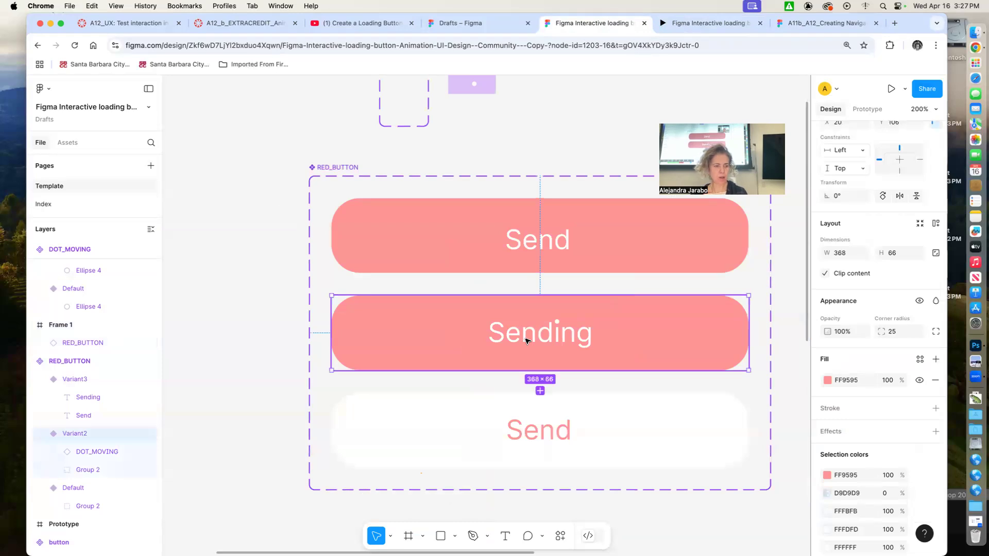
left_click(83, 471)
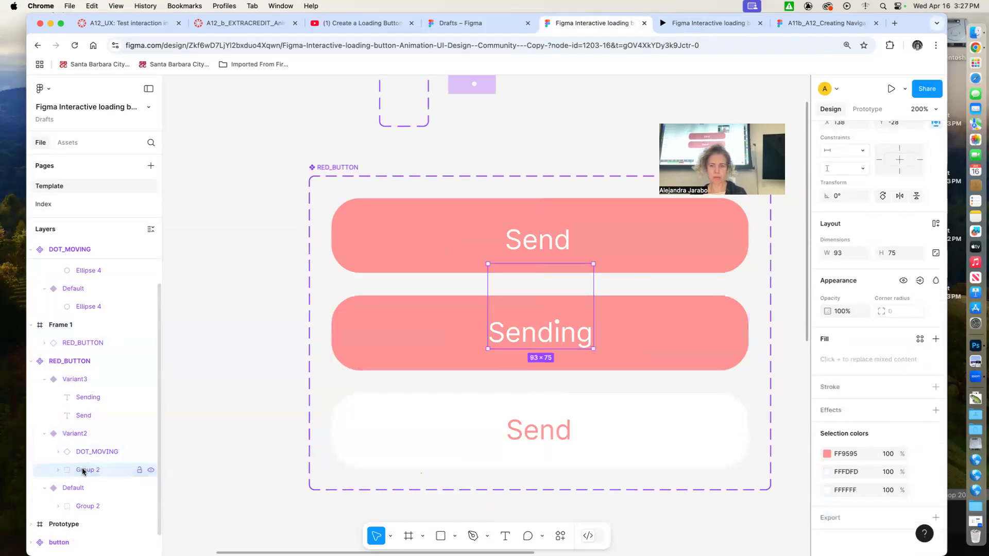
key("Down")
key("Down")
key("Down")
key("Down")
key("Down")
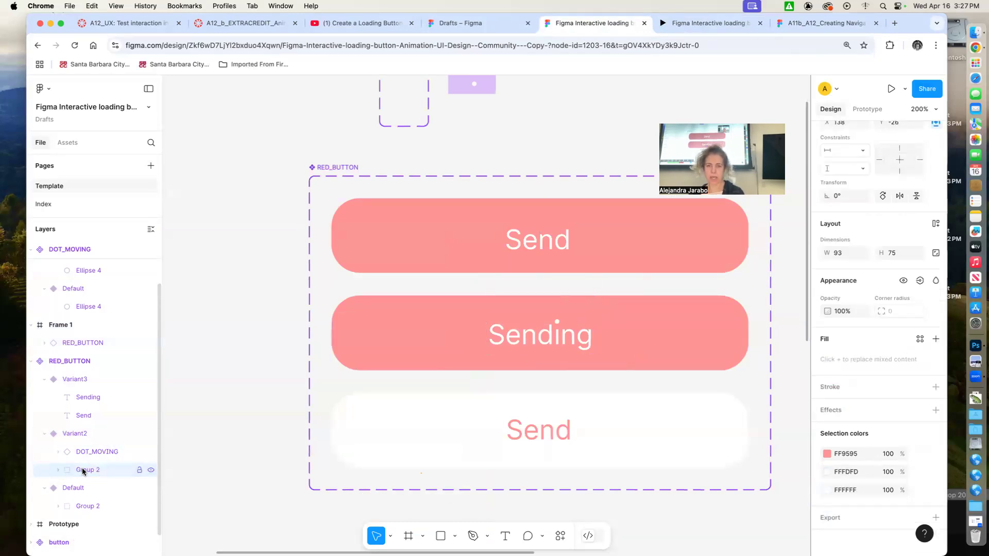
key("Up")
key("Up")
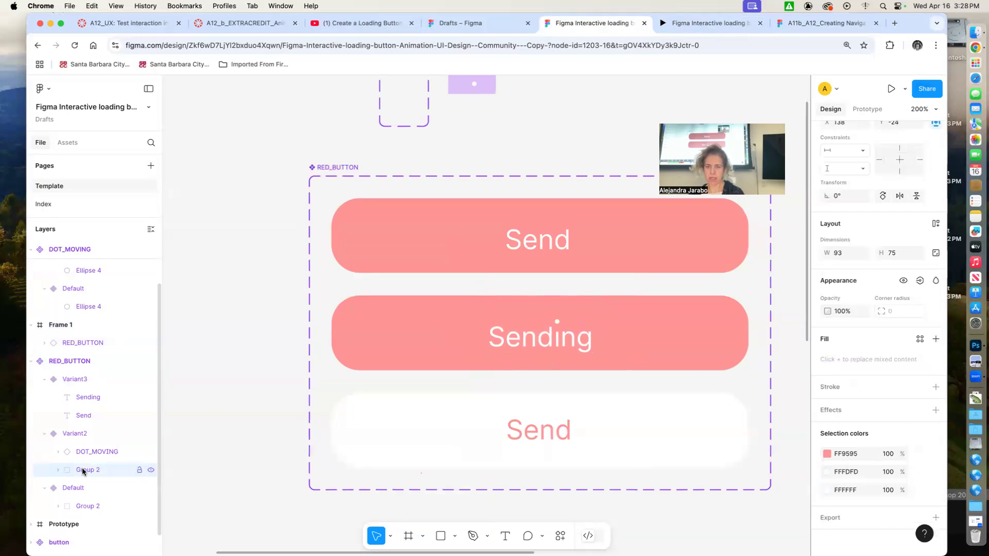
Step: Move Group 2 with the "Send" text in RED_BUTTON's Default variant down to Y 24
left_click(523, 249)
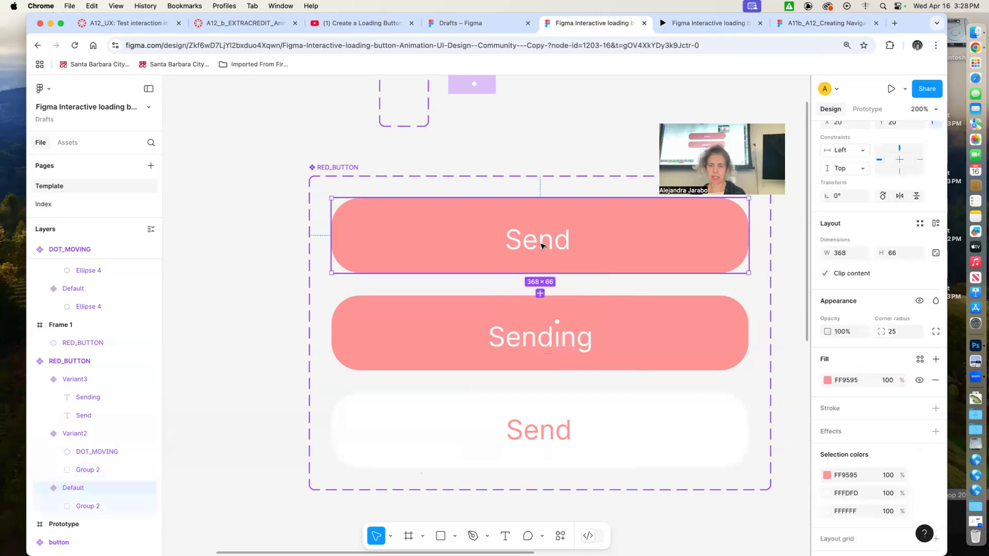
left_click(541, 247)
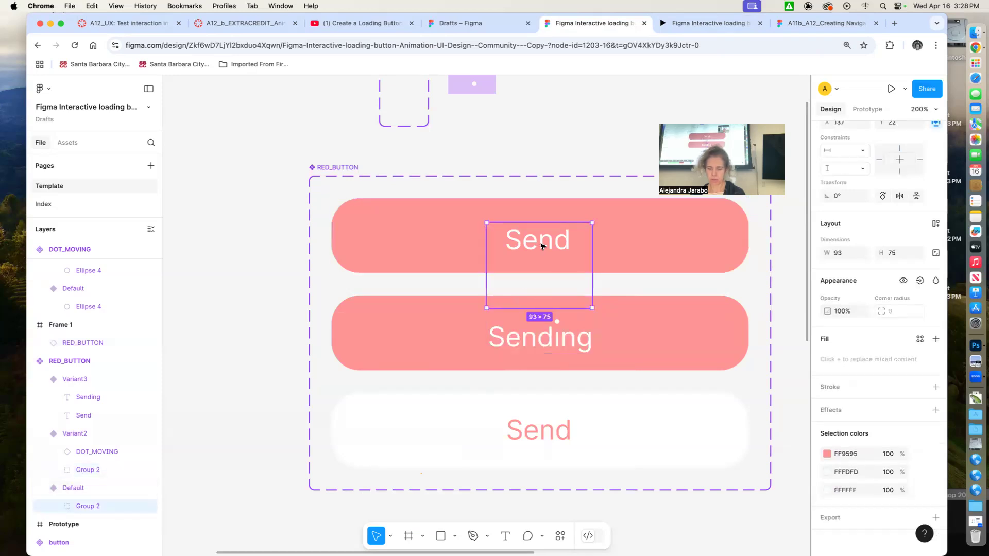
key("Down")
key("Down")
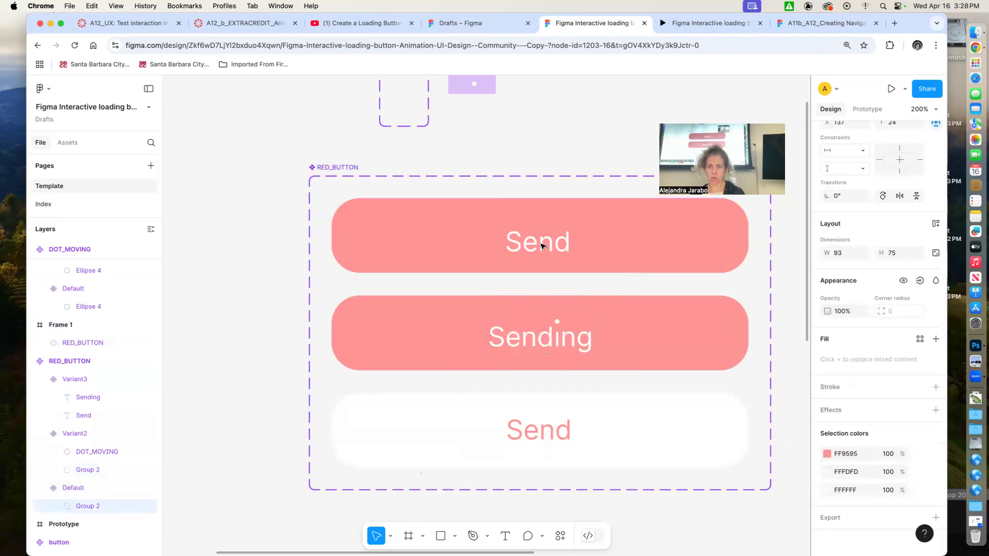
Step: Move the pink "Send" text in RED_BUTTON's Variant3 down to Y 20
left_click(547, 430)
left_click(548, 427)
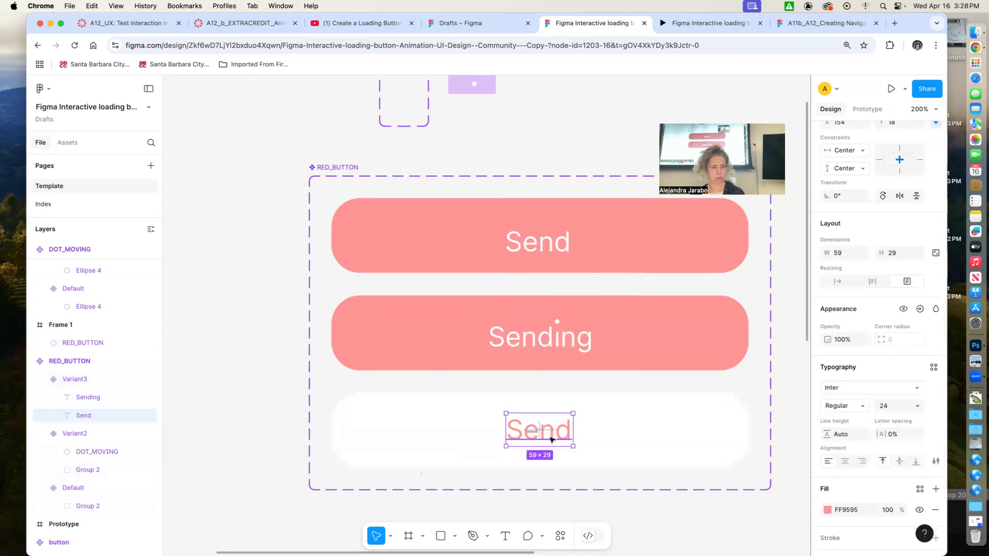
key("Down")
key("Down")
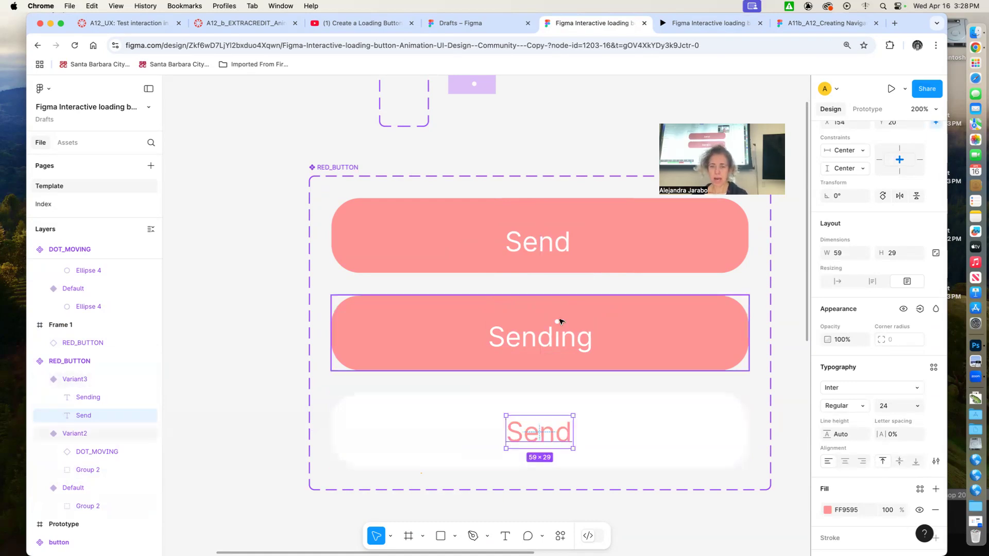
Step: Move the DOT_MOVING instance in RED_BUTTON's Variant2 down to Y 13
left_click(557, 324)
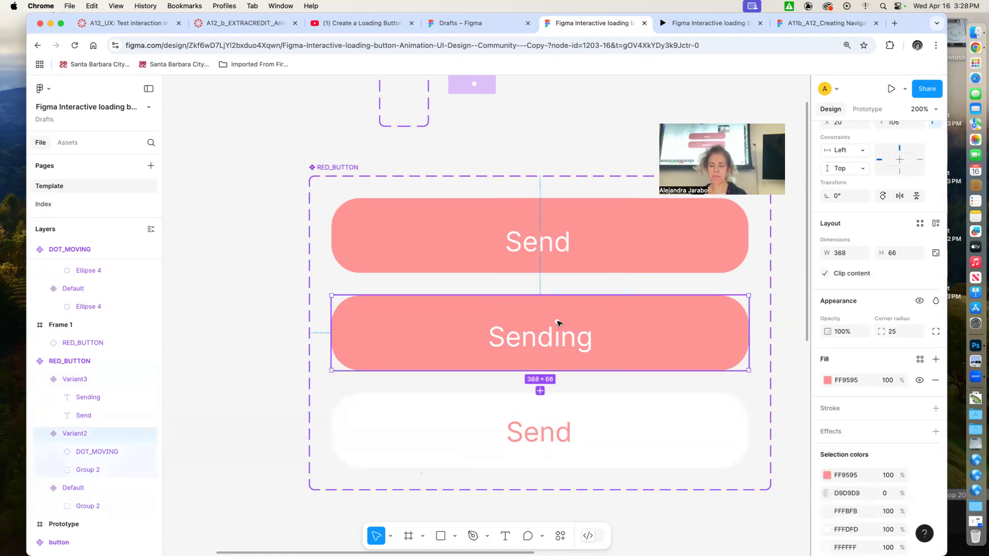
key("Down")
key("Down")
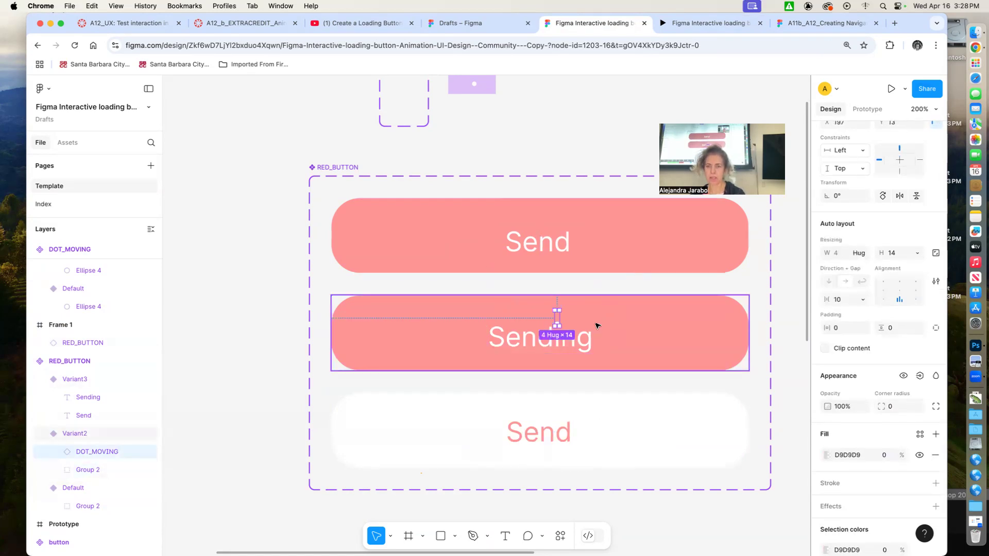
Step: Run the Frame 1 prototype again to check the button with its repositioned text and dot, and return to the RED_BUTTON variants
left_click(598, 124)
left_click_drag(794, 466, 249, 466)
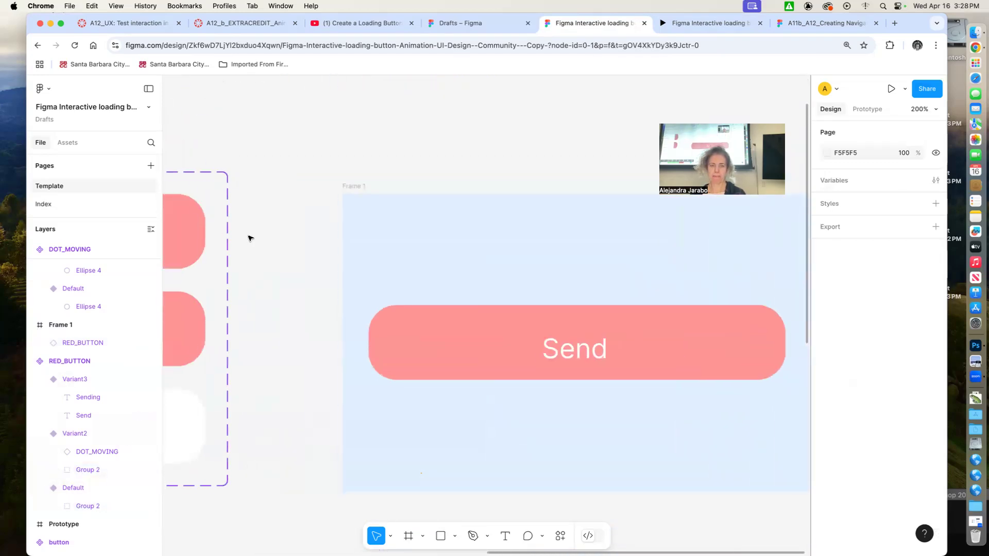
left_click(346, 188)
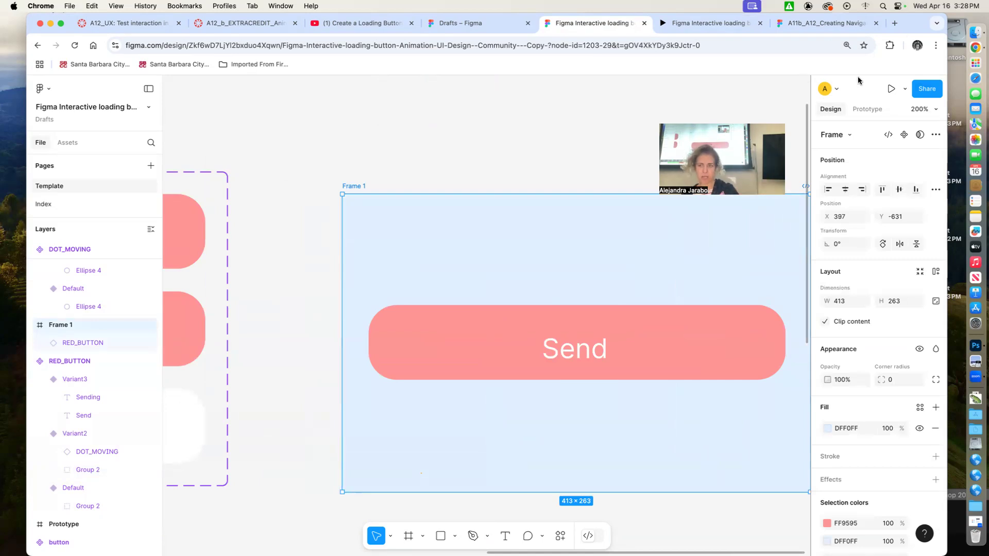
left_click(891, 89)
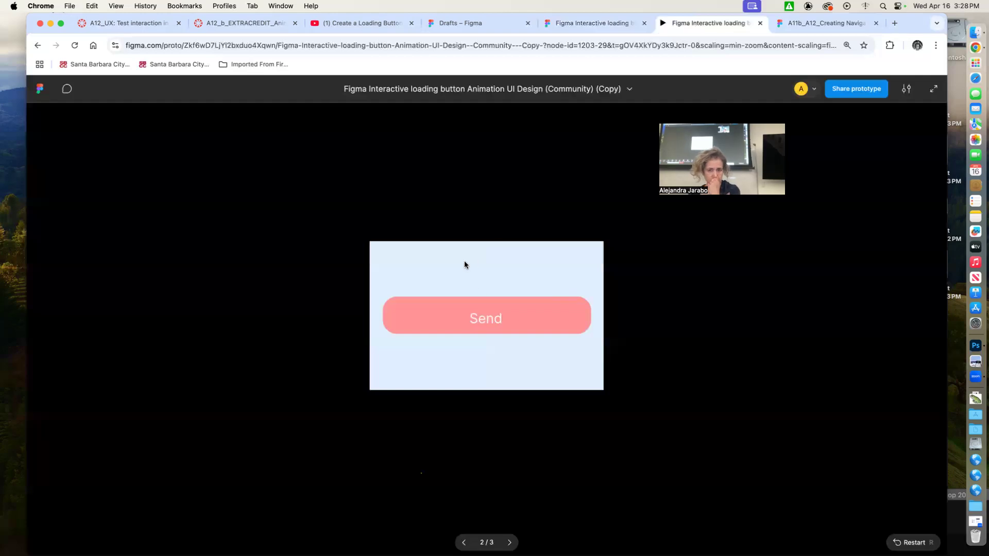
left_click(487, 322)
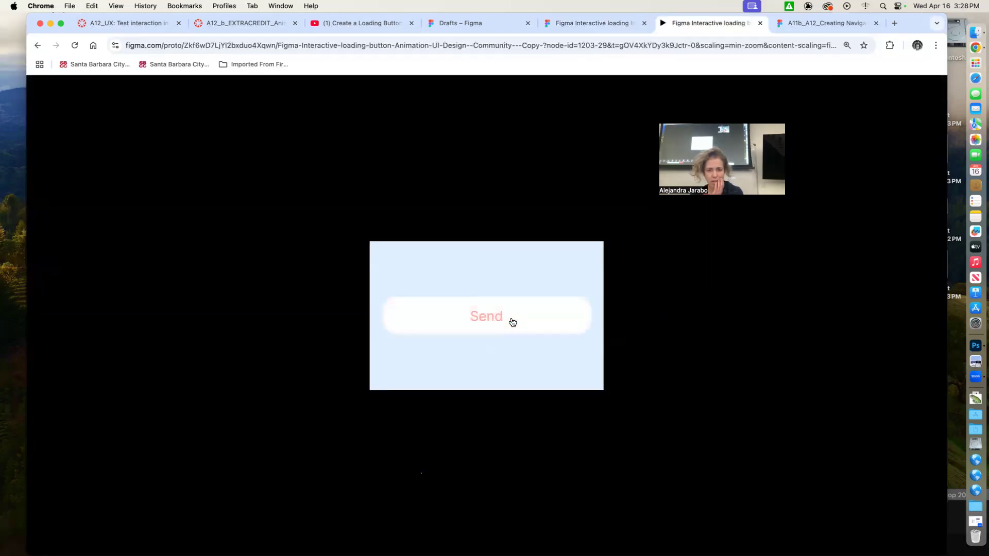
left_click(533, 317)
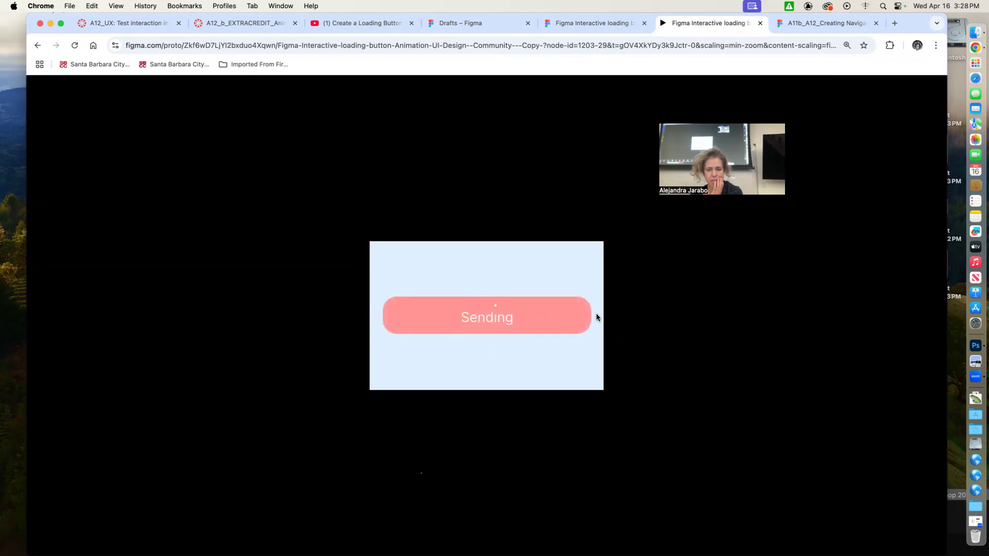
left_click(528, 315)
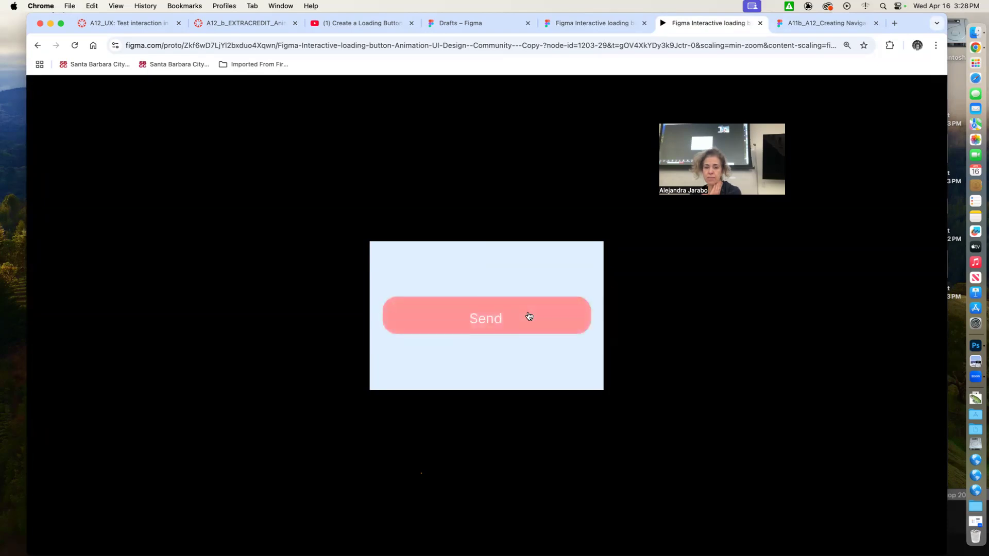
left_click(579, 26)
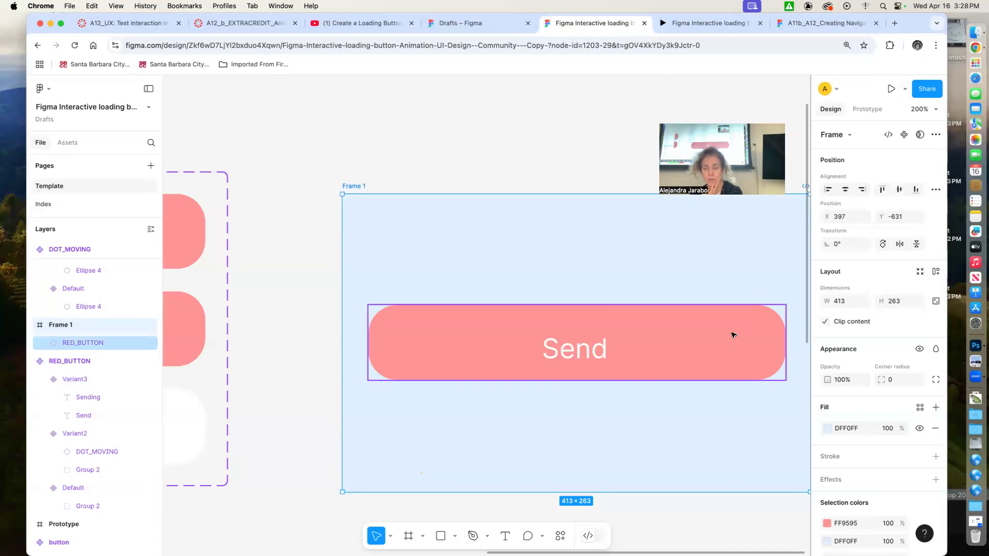
left_click(510, 265)
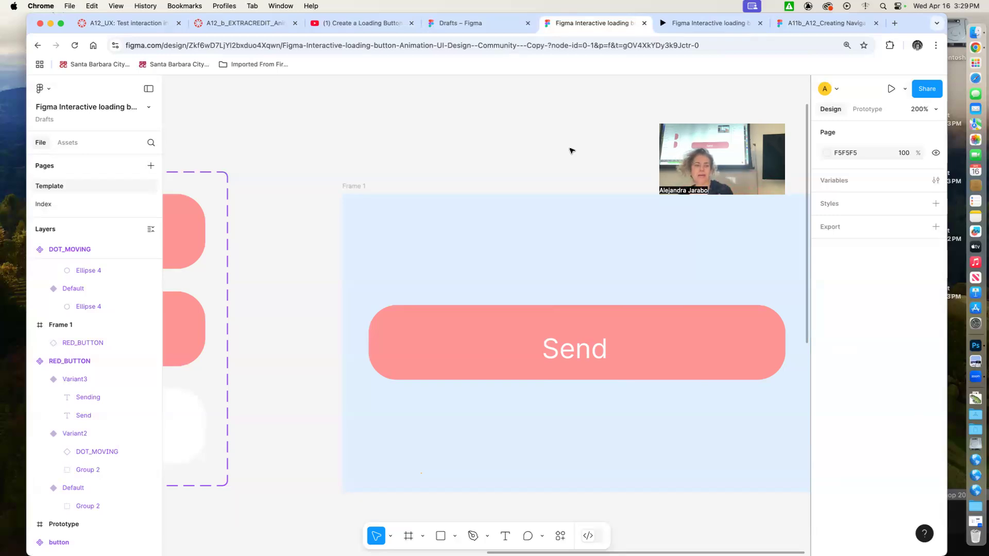
left_click_drag(289, 271, 713, 263)
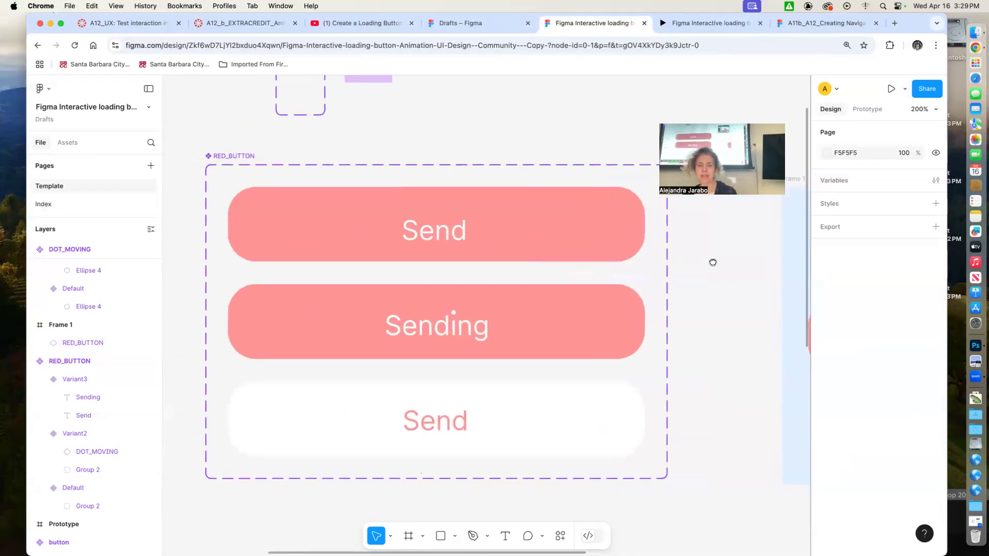